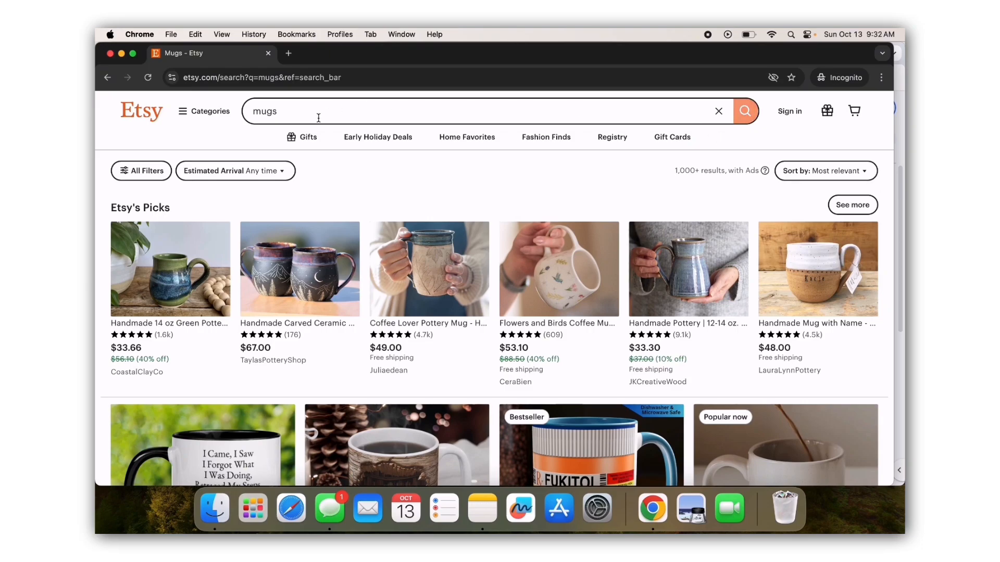
Browse the Etsy search results for mugs to examine the design styles, prices and bestseller labels of the listings.
{"action": "scroll", "coordinate": [592, 102], "scroll_direction": "down", "scroll_amount": 4}
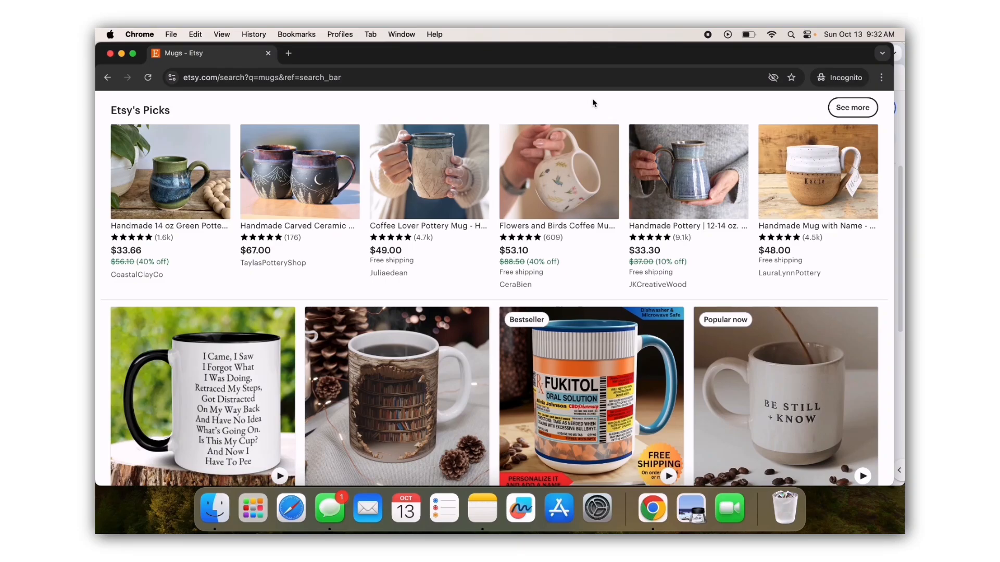
{"action": "scroll", "coordinate": [581, 195], "scroll_direction": "down", "scroll_amount": 3}
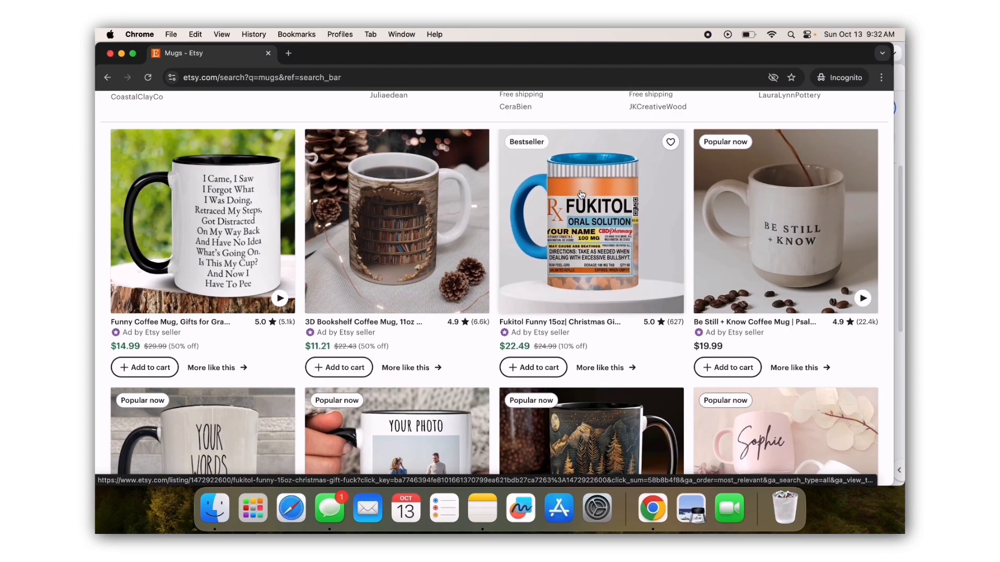
{"action": "scroll", "coordinate": [645, 281], "scroll_direction": "down", "scroll_amount": 5}
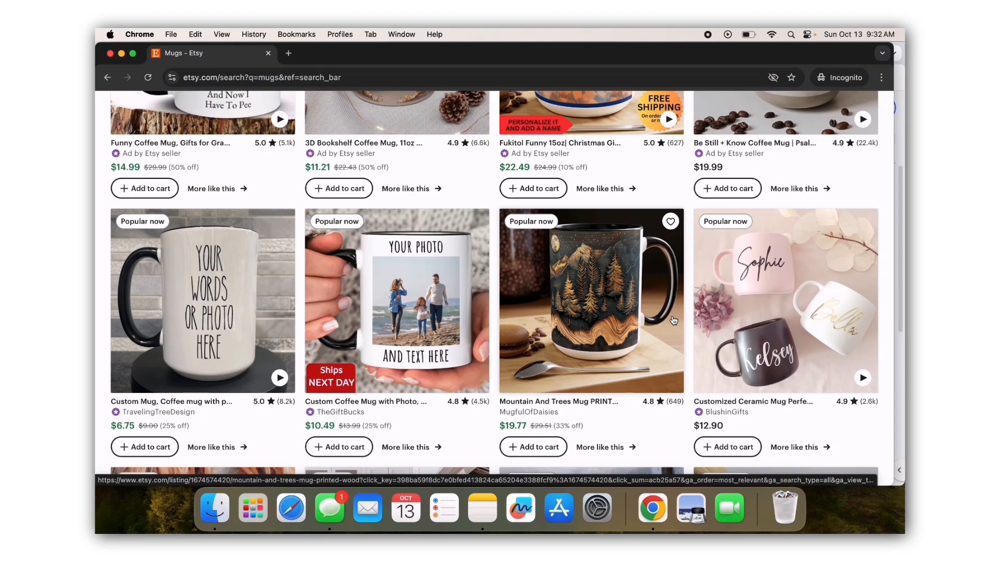
{"action": "scroll", "coordinate": [674, 321], "scroll_direction": "up", "scroll_amount": 8}
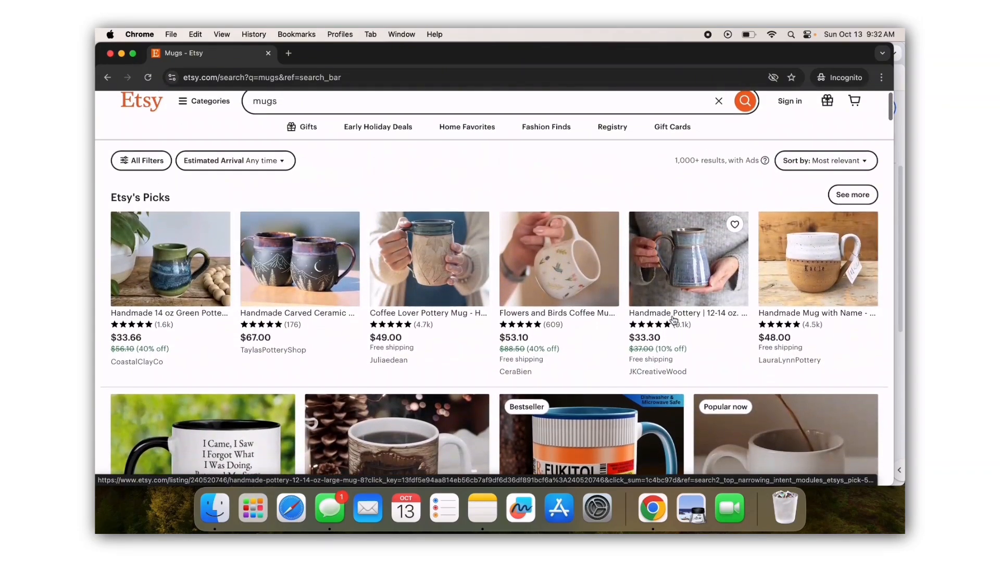
{"action": "scroll", "coordinate": [673, 321], "scroll_direction": "down", "scroll_amount": 5}
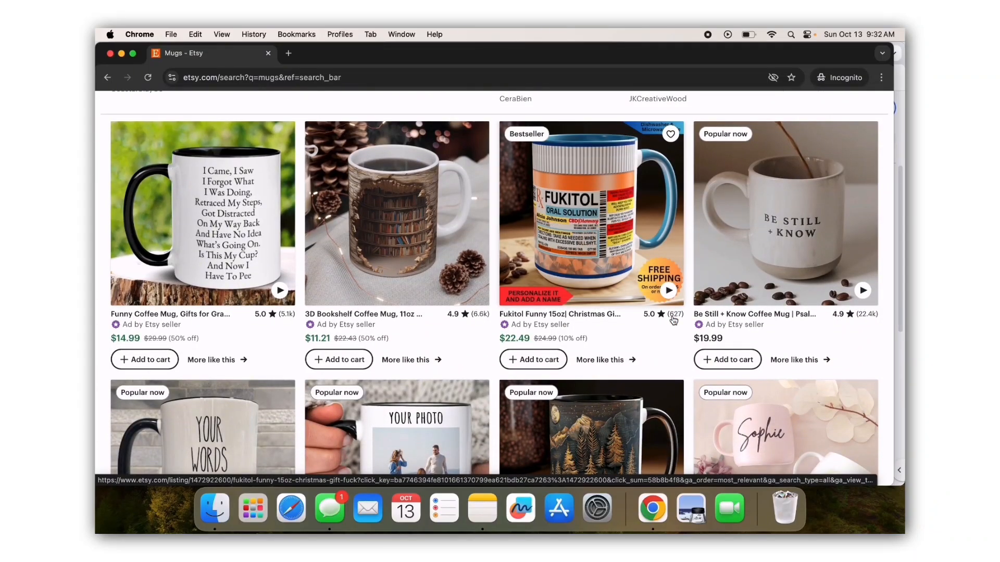
{"action": "scroll", "coordinate": [673, 320], "scroll_direction": "down", "scroll_amount": 4}
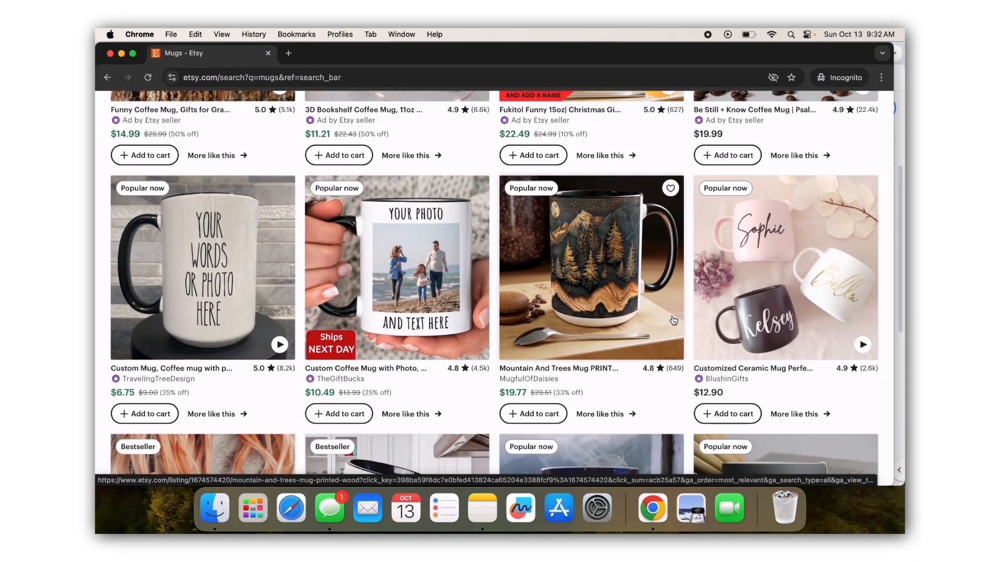
{"action": "scroll", "coordinate": [673, 321], "scroll_direction": "down", "scroll_amount": 3}
{"action": "scroll", "coordinate": [673, 320], "scroll_direction": "down", "scroll_amount": 5}
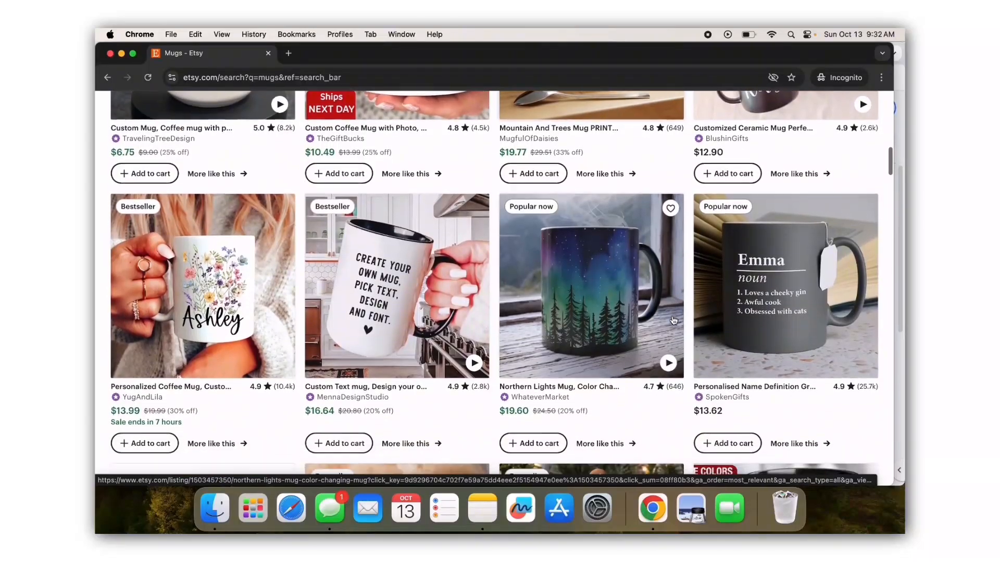
{"action": "scroll", "coordinate": [674, 320], "scroll_direction": "down", "scroll_amount": 10}
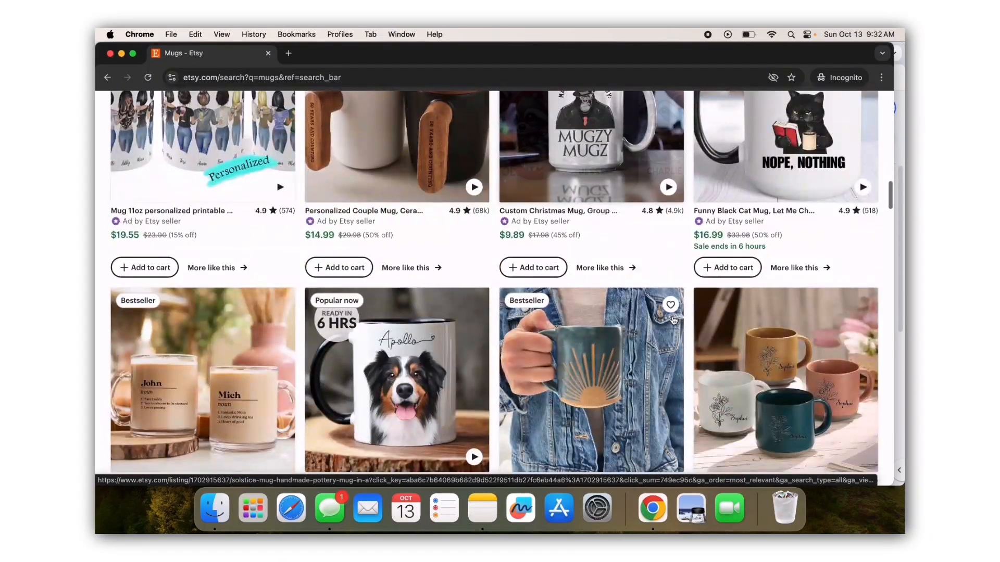
{"action": "scroll", "coordinate": [673, 320], "scroll_direction": "down", "scroll_amount": 3}
{"action": "scroll", "coordinate": [673, 320], "scroll_direction": "down", "scroll_amount": 10}
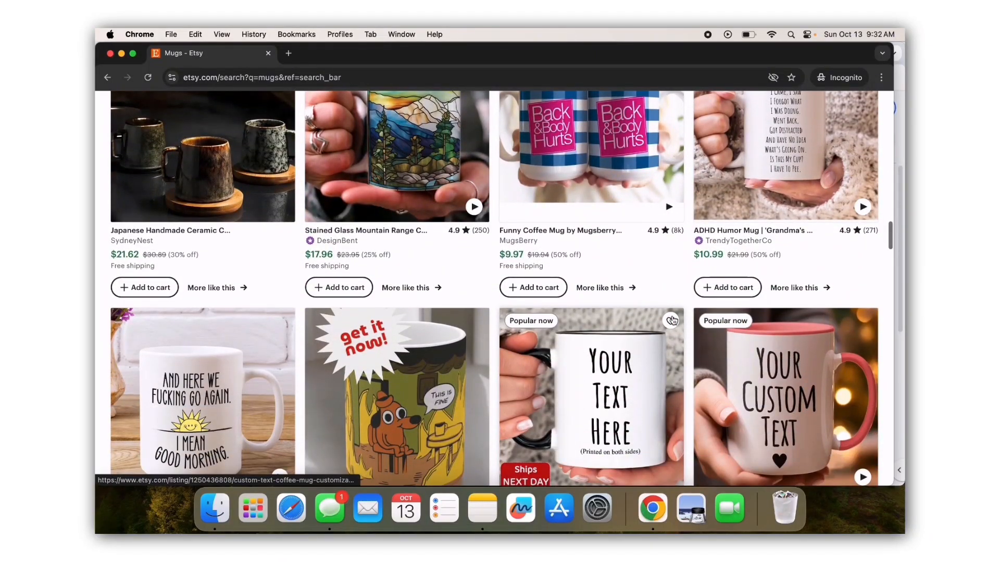
{"action": "scroll", "coordinate": [673, 315], "scroll_direction": "down", "scroll_amount": 5}
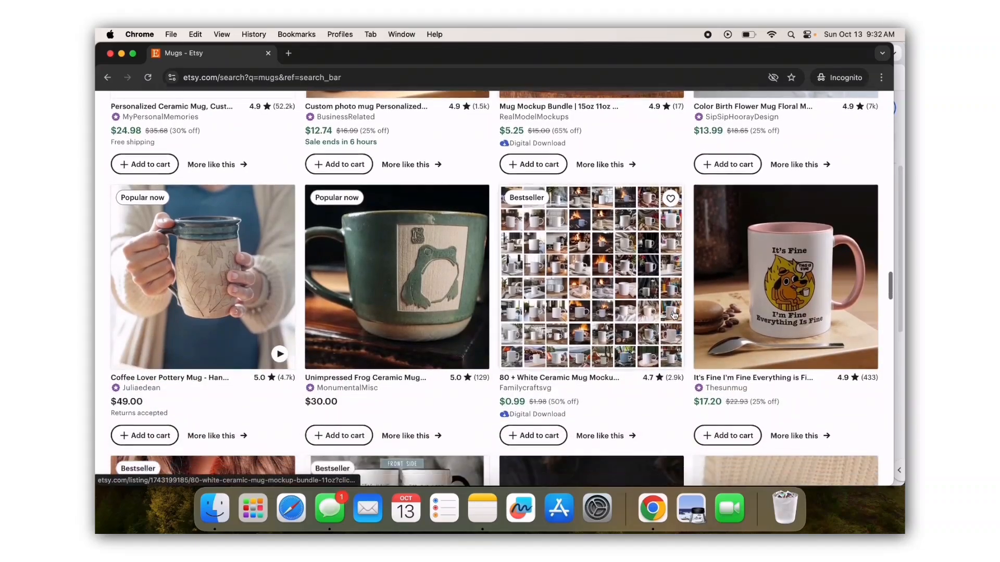
{"action": "scroll", "coordinate": [673, 315], "scroll_direction": "down", "scroll_amount": 13}
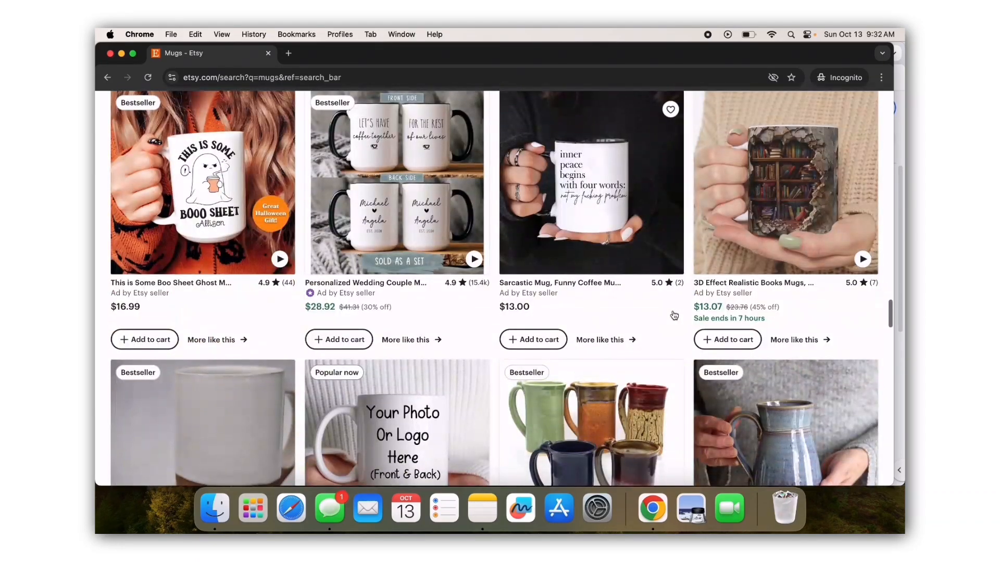
{"action": "scroll", "coordinate": [673, 315], "scroll_direction": "down", "scroll_amount": 10}
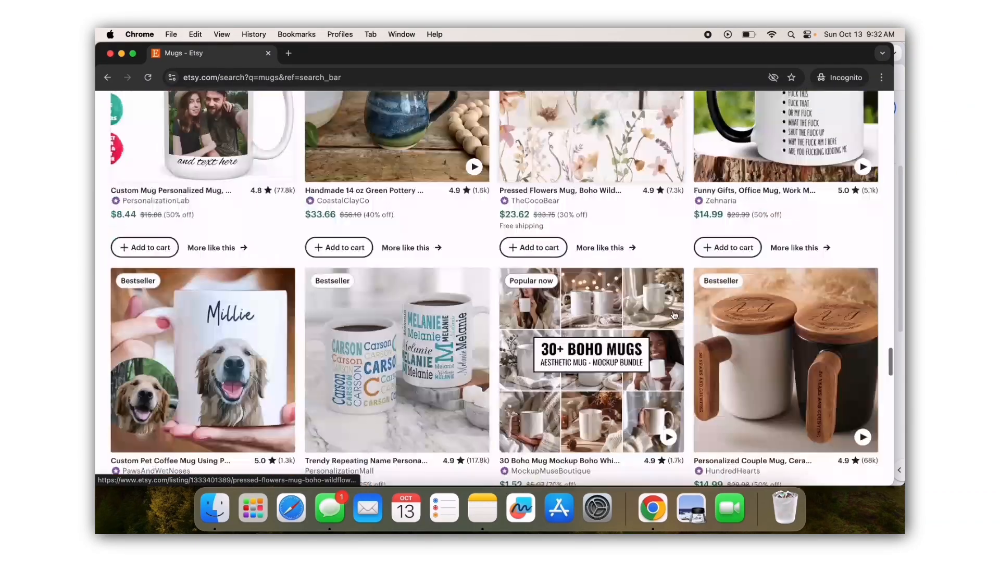
{"action": "scroll", "coordinate": [674, 315], "scroll_direction": "down", "scroll_amount": 10}
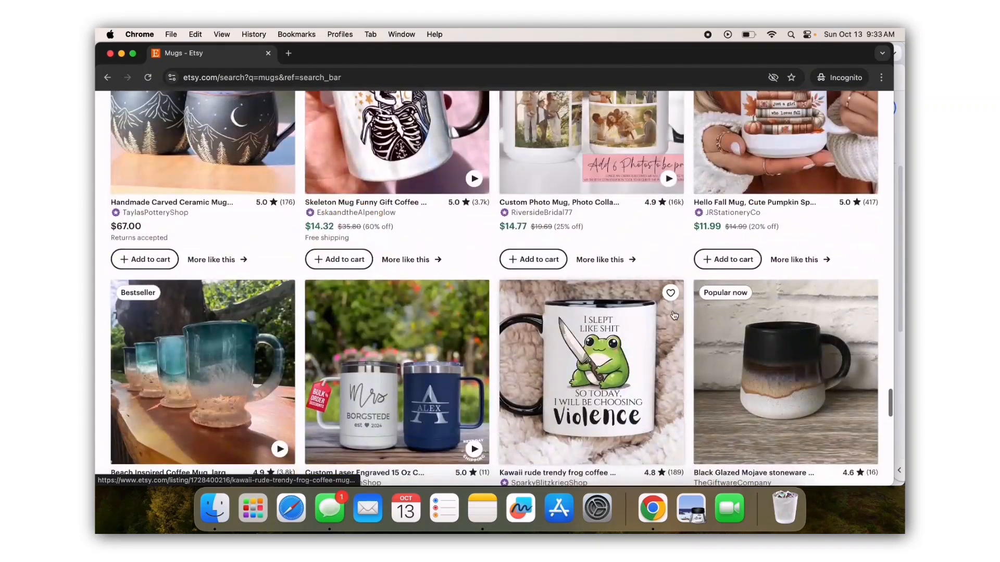
{"action": "scroll", "coordinate": [672, 314], "scroll_direction": "down", "scroll_amount": 5}
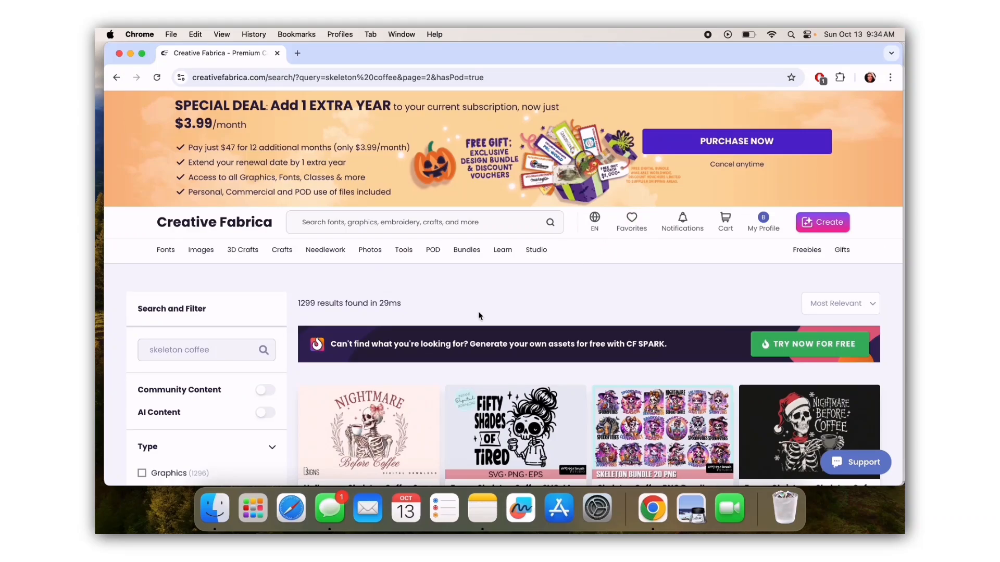
Review the Creative Fabrica skeleton coffee results under the Print On Demand license filter, examining the available graphics for a mug design.
{"action": "scroll", "coordinate": [480, 316], "scroll_direction": "down", "scroll_amount": 2}
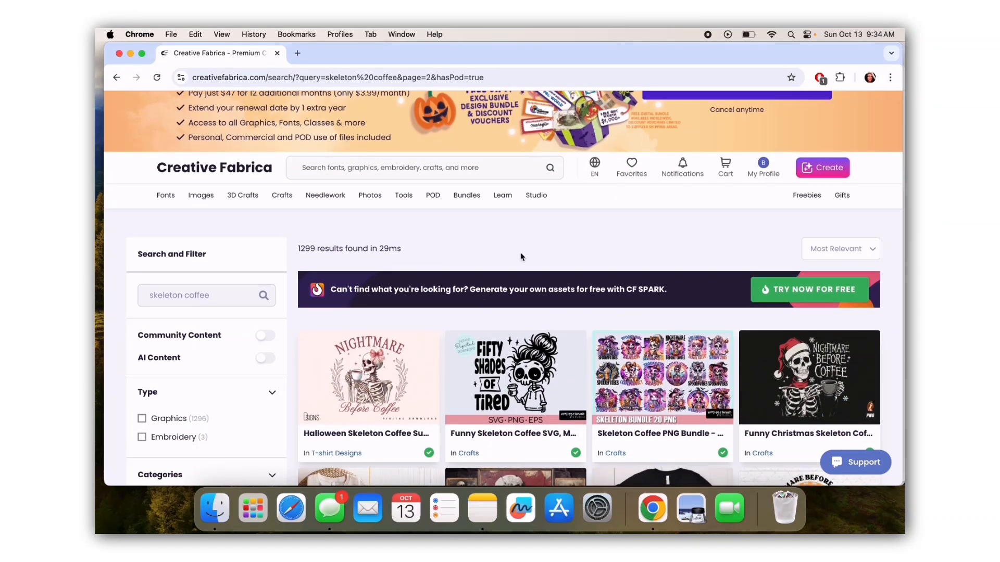
{"action": "scroll", "coordinate": [234, 294], "scroll_direction": "down", "scroll_amount": 10}
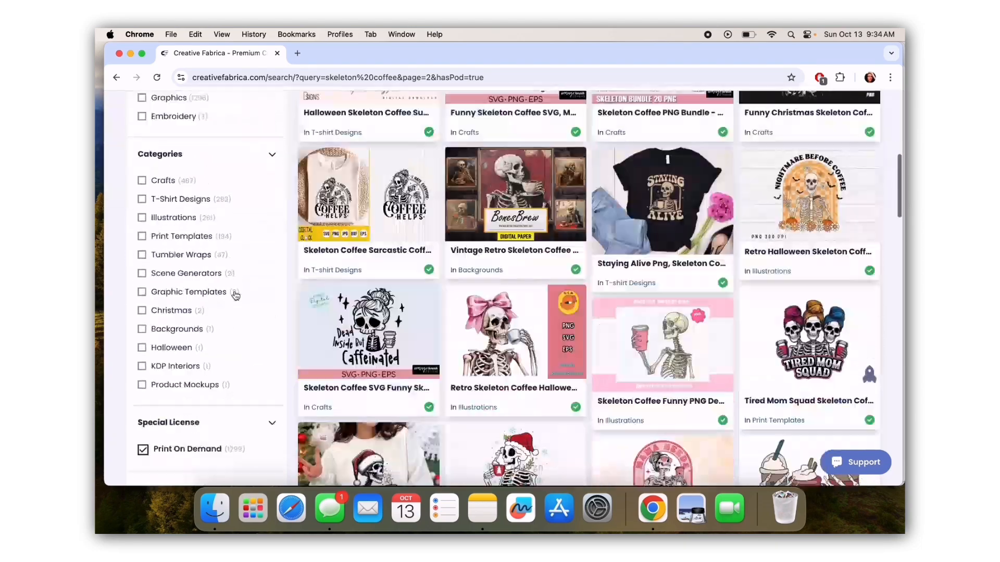
{"action": "scroll", "coordinate": [232, 336], "scroll_direction": "up", "scroll_amount": 15}
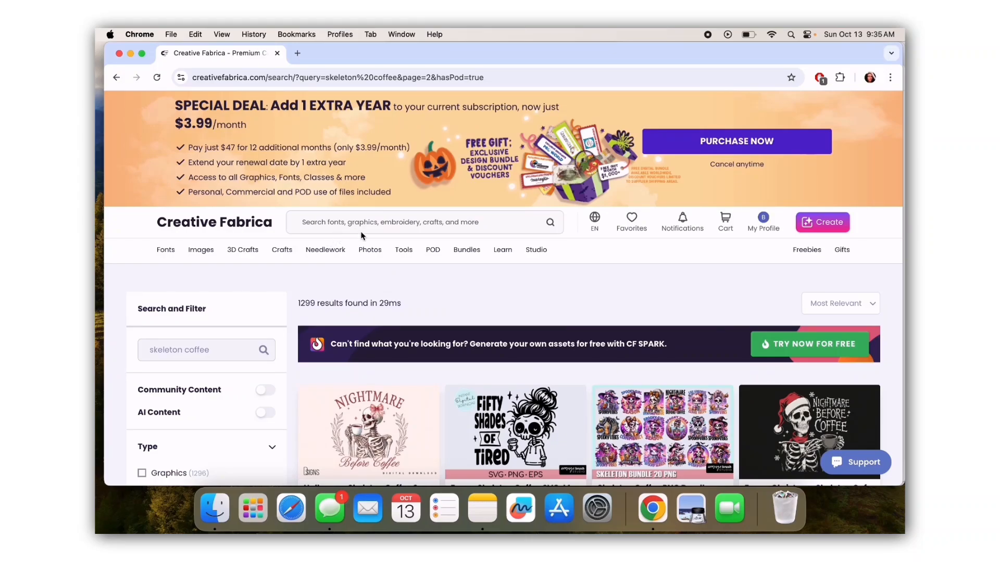
{"action": "scroll", "coordinate": [593, 219], "scroll_direction": "down", "scroll_amount": 5}
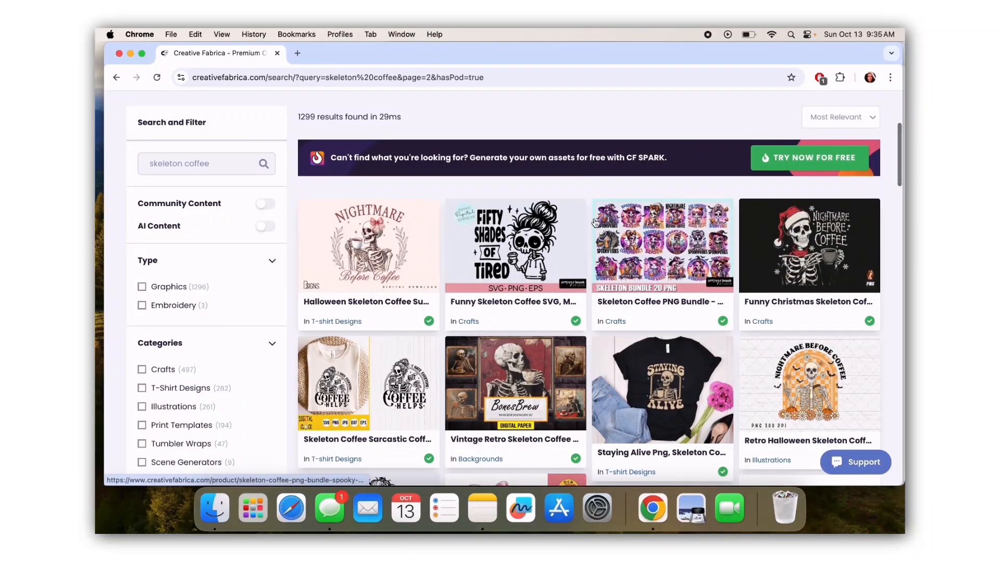
{"action": "scroll", "coordinate": [595, 223], "scroll_direction": "up", "scroll_amount": 5}
{"action": "scroll", "coordinate": [625, 213], "scroll_direction": "down", "scroll_amount": 6}
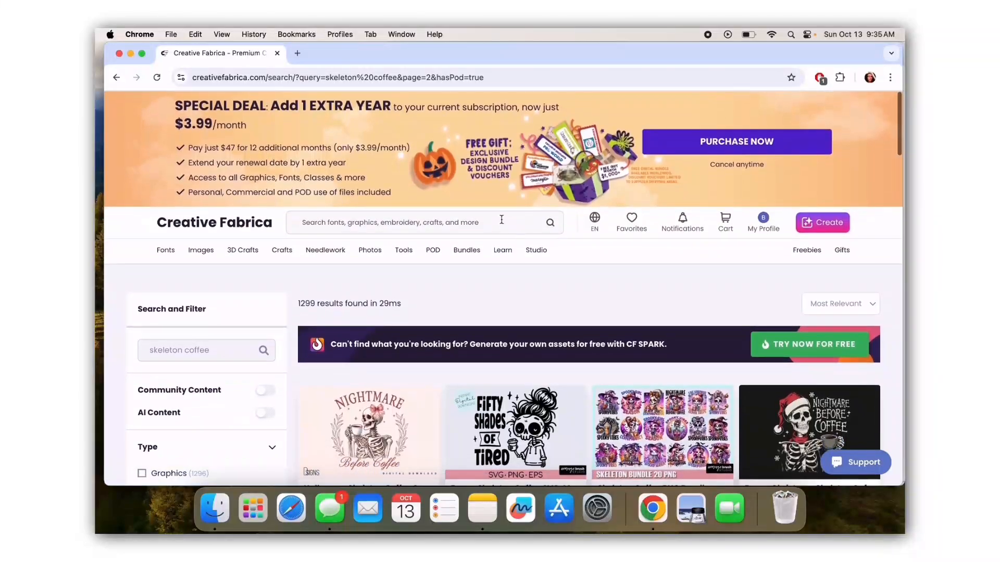
{"action": "scroll", "coordinate": [638, 209], "scroll_direction": "down", "scroll_amount": 5}
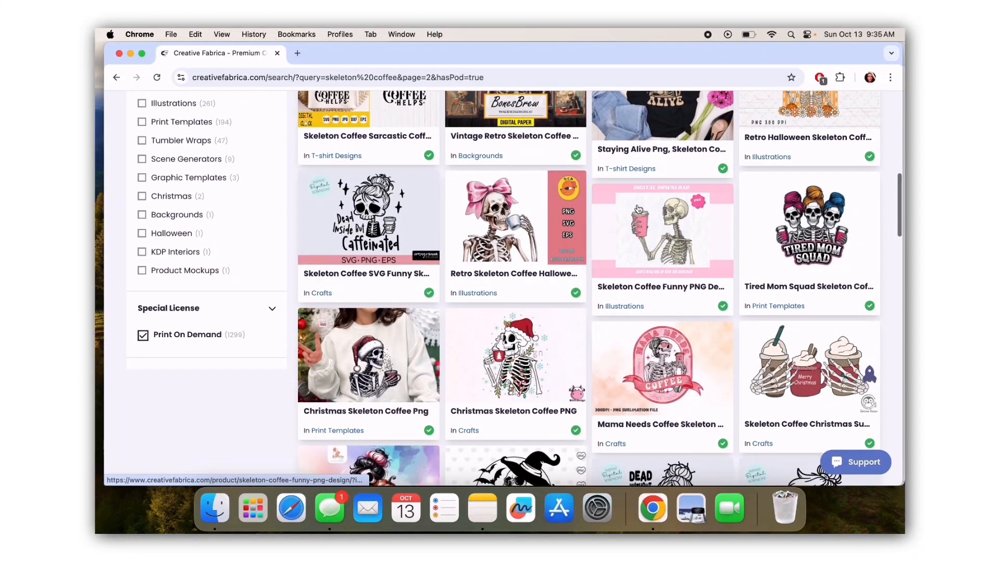
{"action": "scroll", "coordinate": [638, 209], "scroll_direction": "down", "scroll_amount": 6}
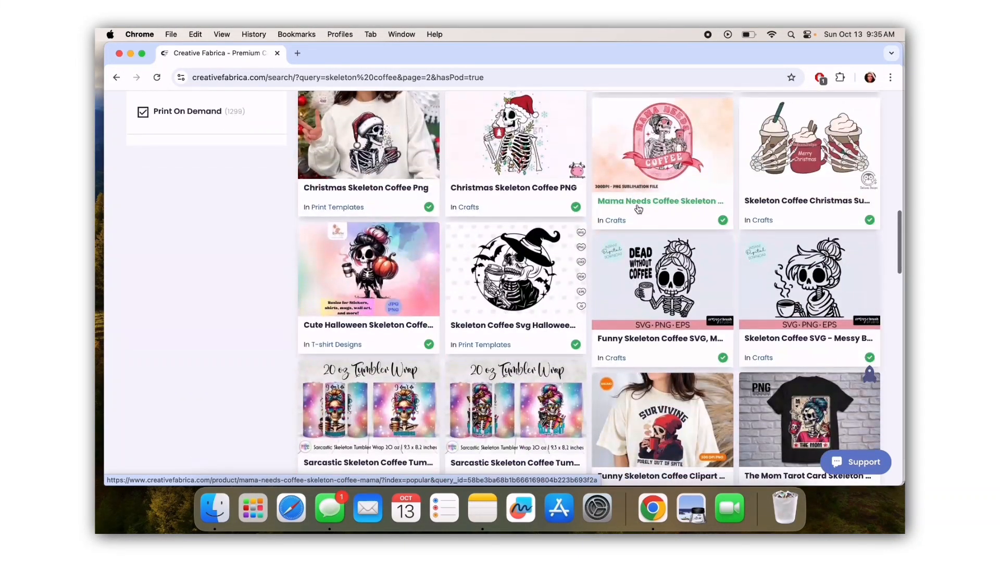
{"action": "scroll", "coordinate": [638, 209], "scroll_direction": "down", "scroll_amount": 10}
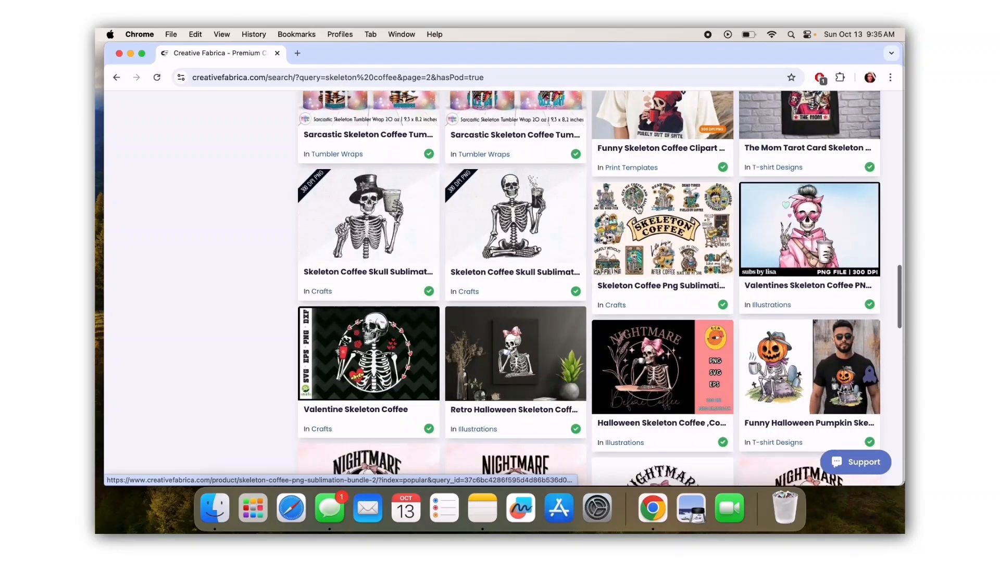
{"action": "scroll", "coordinate": [638, 208], "scroll_direction": "down", "scroll_amount": 2}
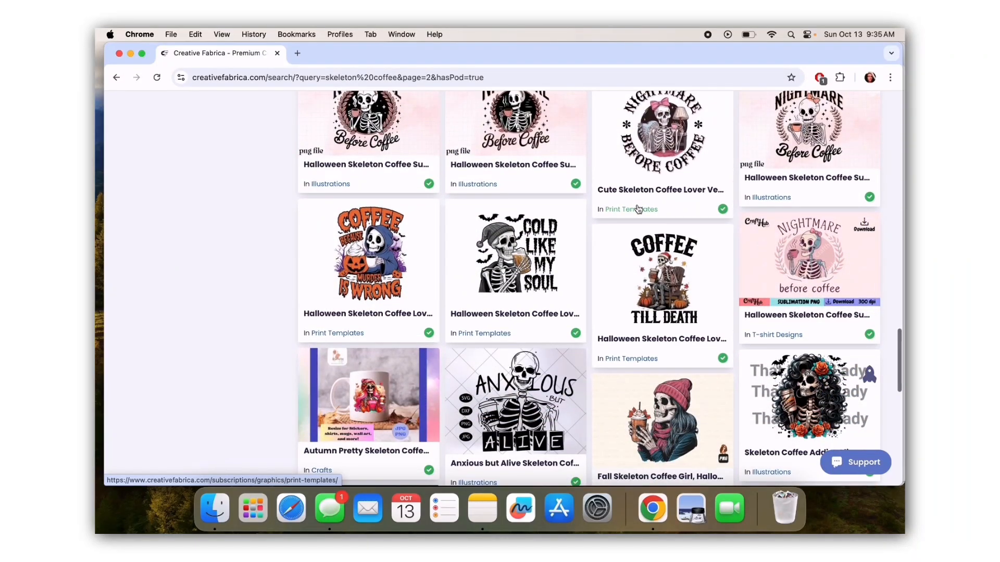
{"action": "scroll", "coordinate": [619, 273], "scroll_direction": "down", "scroll_amount": 1}
{"action": "scroll", "coordinate": [619, 273], "scroll_direction": "down", "scroll_amount": 2}
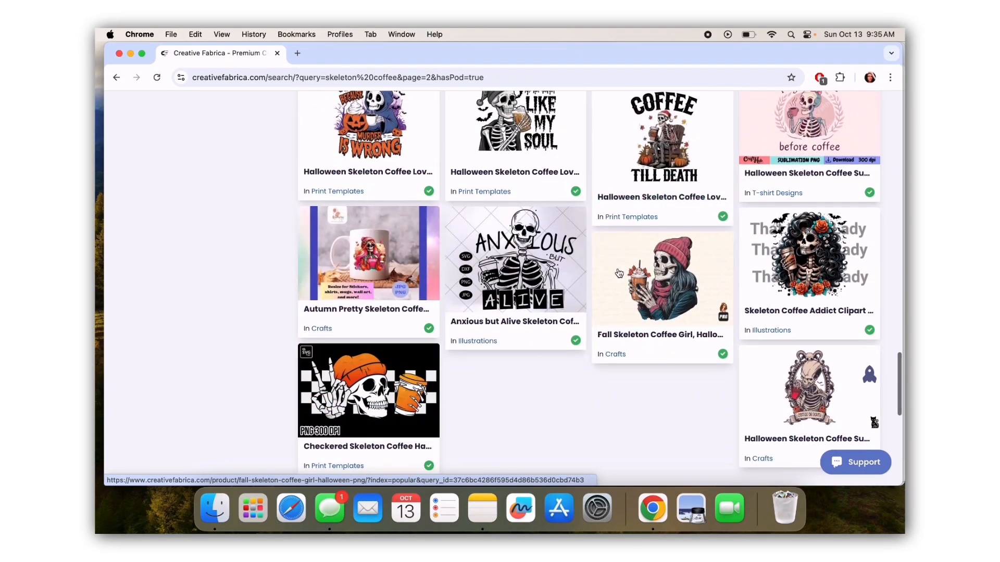
{"action": "scroll", "coordinate": [618, 273], "scroll_direction": "down", "scroll_amount": 2}
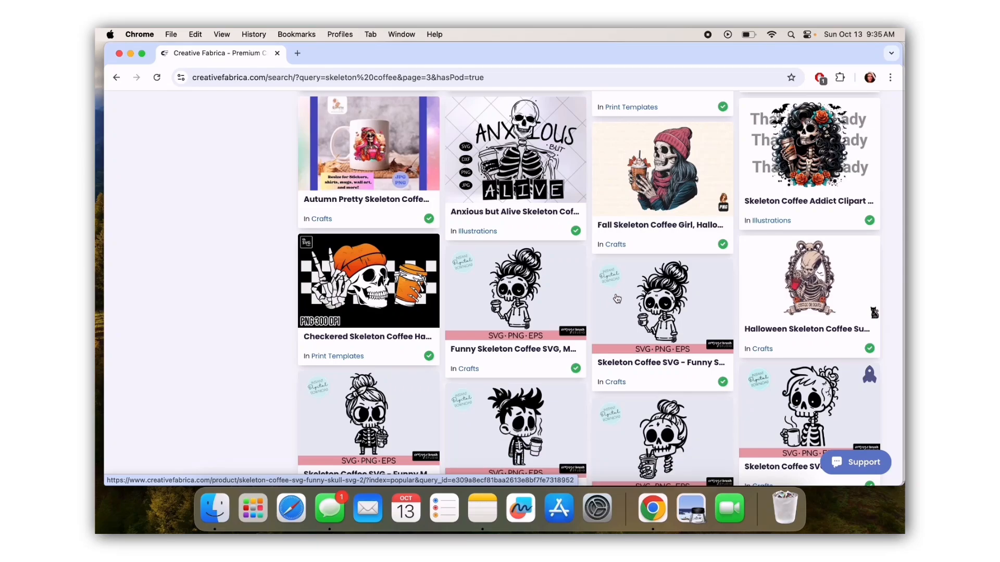
{"action": "scroll", "coordinate": [616, 298], "scroll_direction": "down", "scroll_amount": 8}
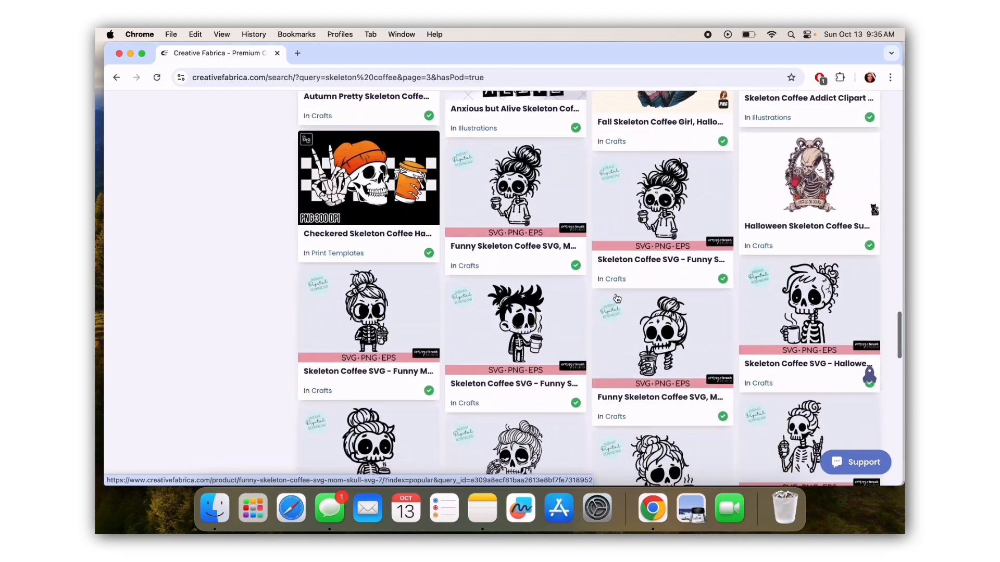
{"action": "scroll", "coordinate": [616, 297], "scroll_direction": "down", "scroll_amount": 8}
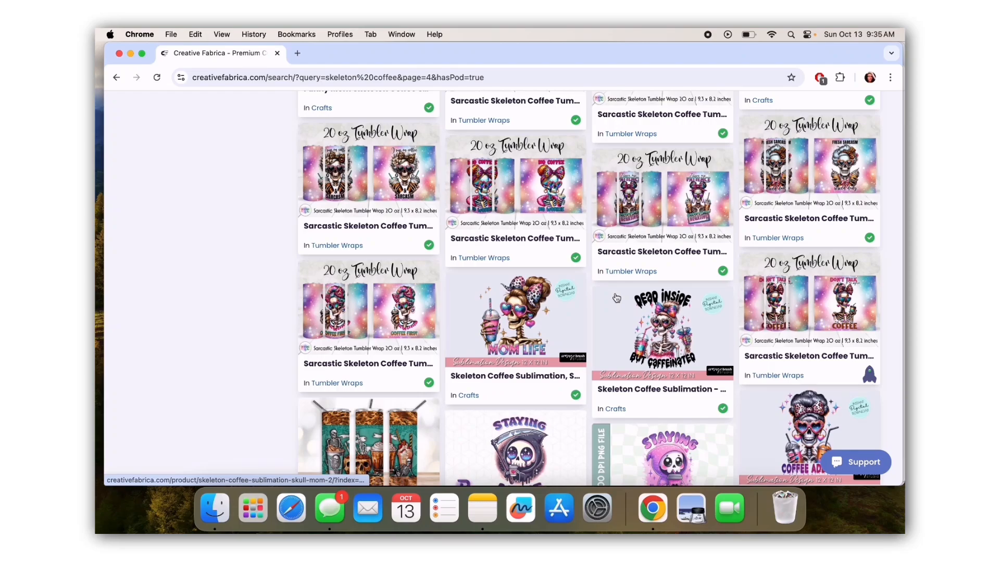
{"action": "scroll", "coordinate": [616, 298], "scroll_direction": "down", "scroll_amount": 6}
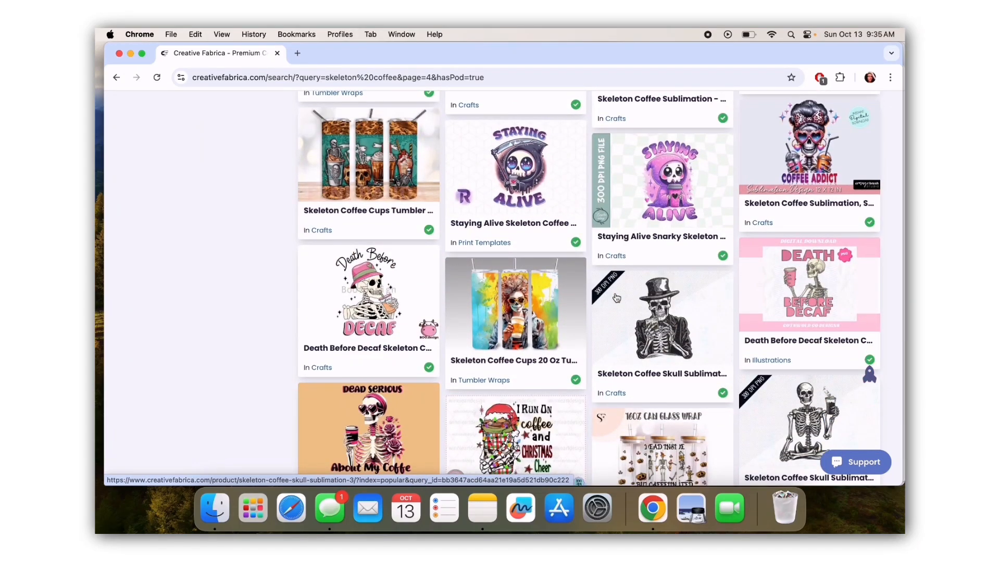
{"action": "scroll", "coordinate": [616, 298], "scroll_direction": "down", "scroll_amount": 3}
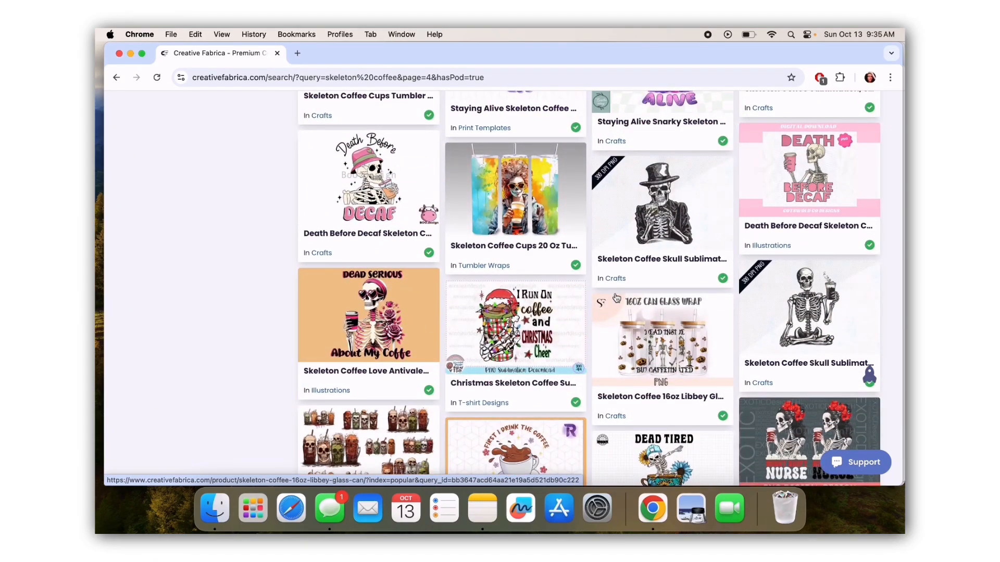
{"action": "scroll", "coordinate": [616, 298], "scroll_direction": "down", "scroll_amount": 3}
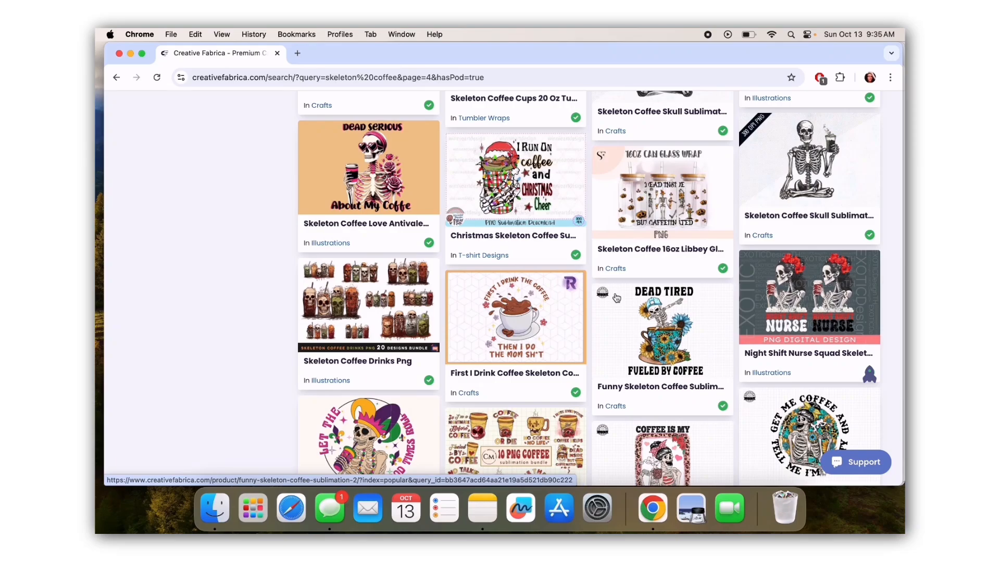
{"action": "scroll", "coordinate": [617, 298], "scroll_direction": "down", "scroll_amount": 5}
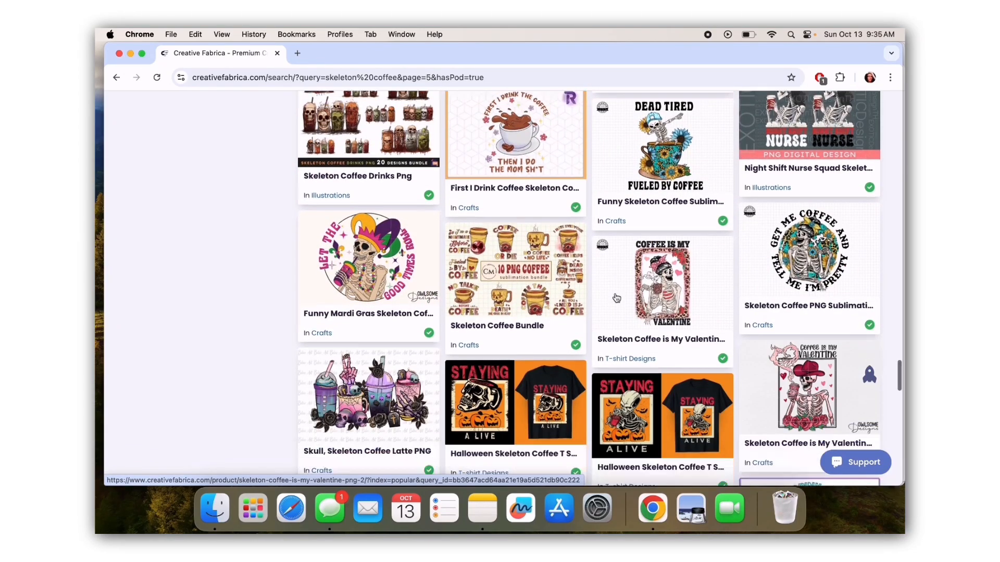
{"action": "scroll", "coordinate": [616, 298], "scroll_direction": "down", "scroll_amount": 3}
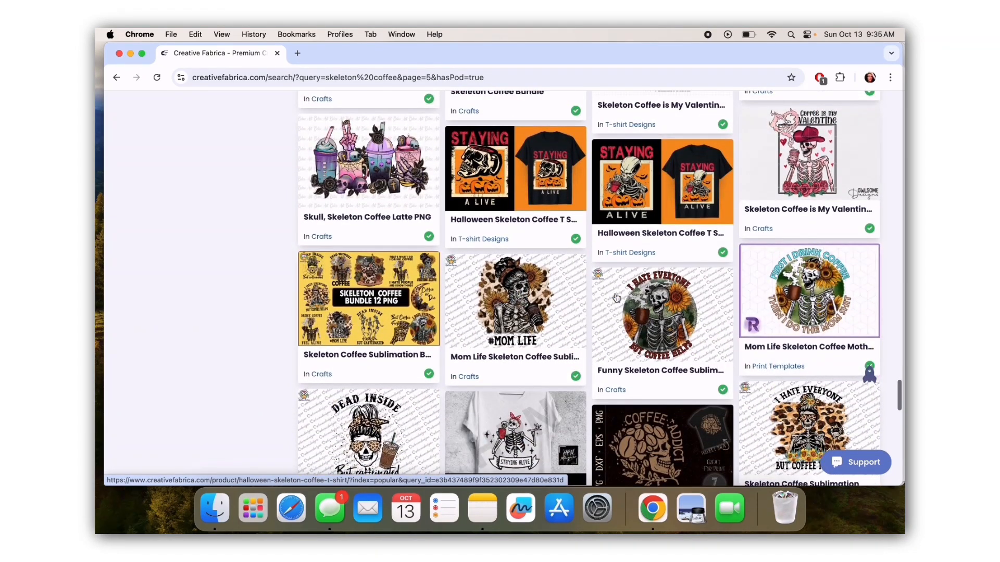
{"action": "scroll", "coordinate": [617, 298], "scroll_direction": "down", "scroll_amount": 3}
{"action": "scroll", "coordinate": [616, 297], "scroll_direction": "down", "scroll_amount": 2}
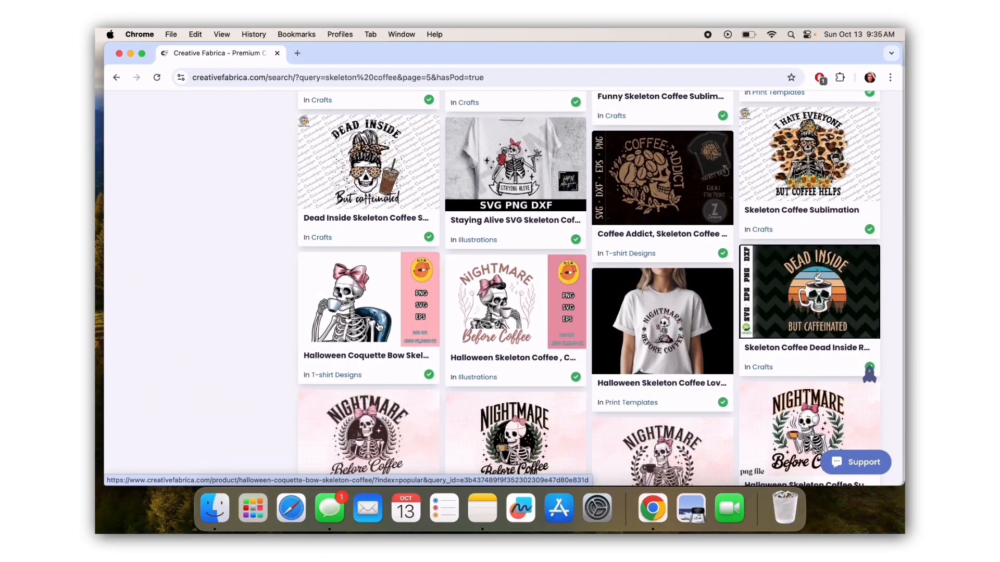
{"action": "scroll", "coordinate": [378, 327], "scroll_direction": "down", "scroll_amount": 2}
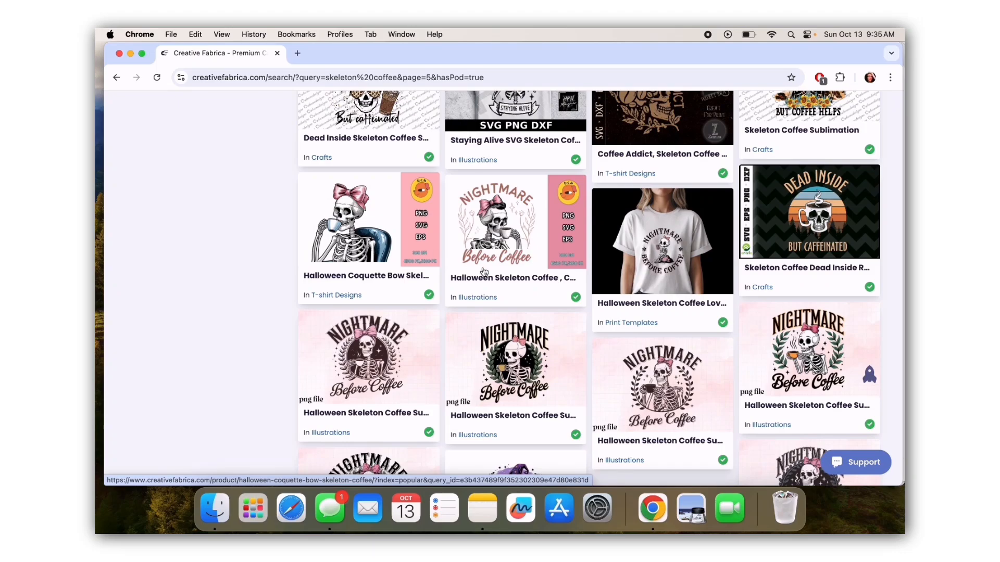
{"action": "scroll", "coordinate": [484, 273], "scroll_direction": "down", "scroll_amount": 2}
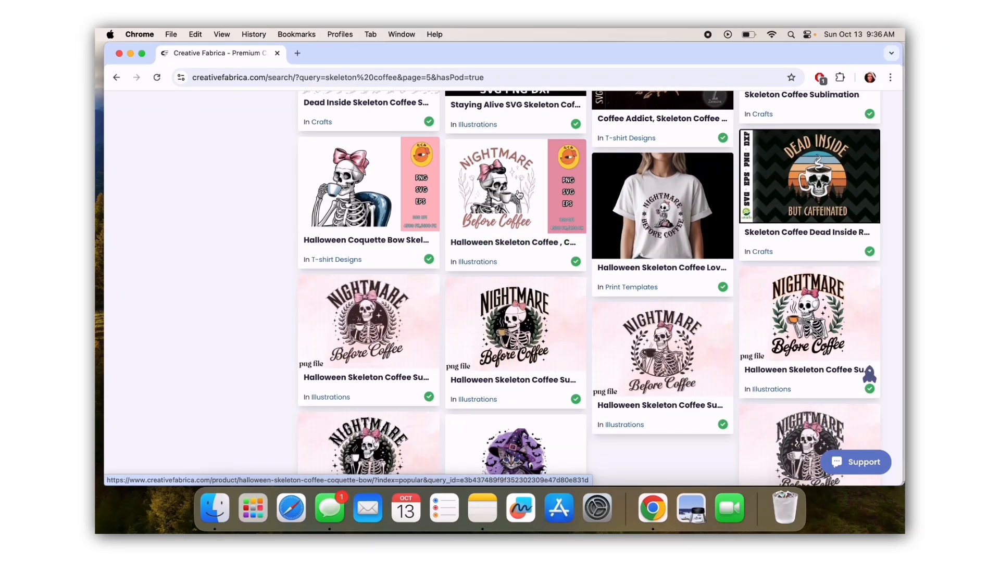
Open the Halloween Skeleton Coffee, Coquette Bow graphic from the results in a new tab.
{"action": "right_click", "coordinate": [510, 170]}
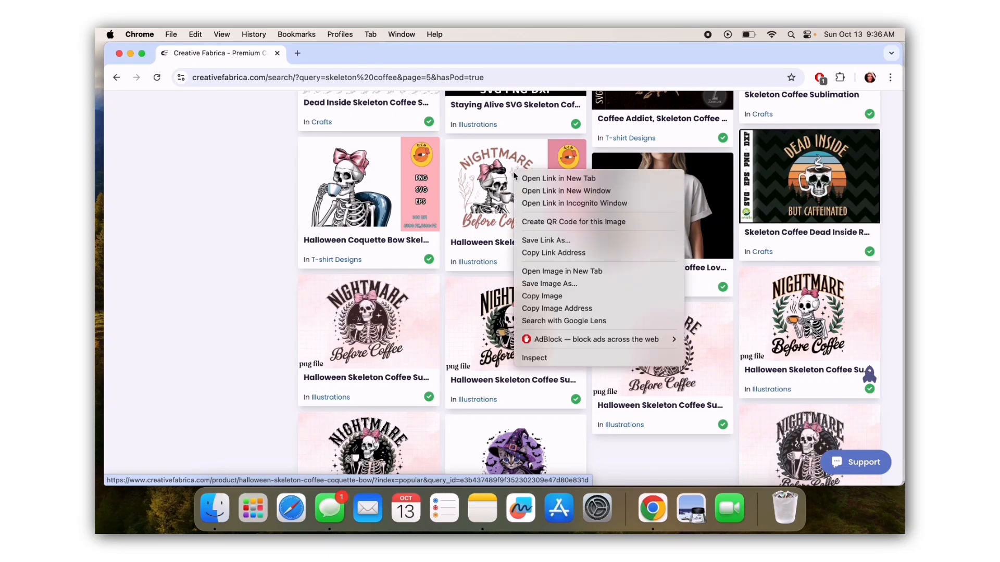
{"action": "left_click", "coordinate": [525, 178]}
Browse the remaining skeleton coffee graphics, and review the product page of the Halloween Skeleton Coffee, Coquette Bow graphic.
{"action": "scroll", "coordinate": [514, 241], "scroll_direction": "down", "scroll_amount": 2}
{"action": "scroll", "coordinate": [513, 241], "scroll_direction": "down", "scroll_amount": 2}
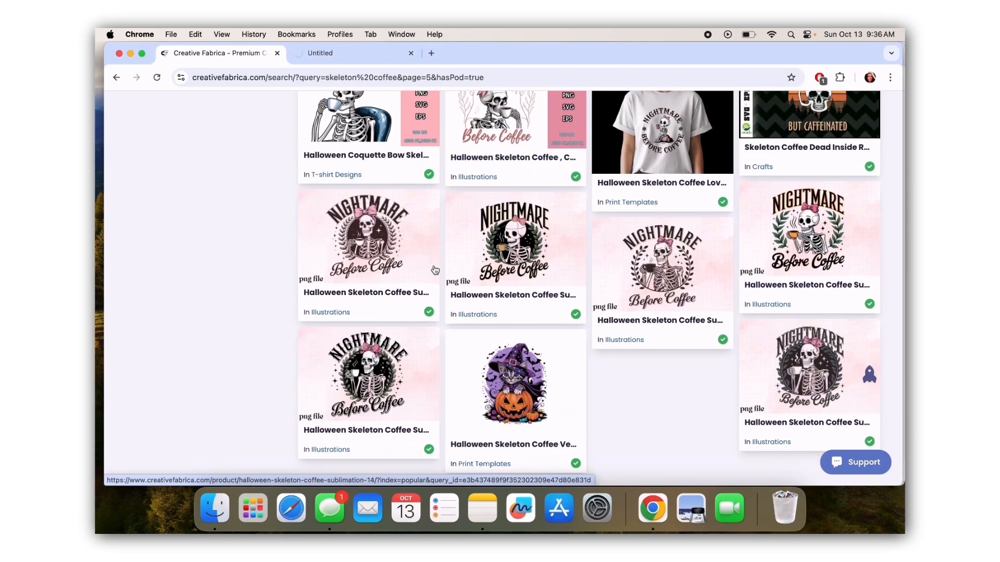
{"action": "scroll", "coordinate": [435, 270], "scroll_direction": "down", "scroll_amount": 4}
{"action": "scroll", "coordinate": [623, 292], "scroll_direction": "down", "scroll_amount": 3}
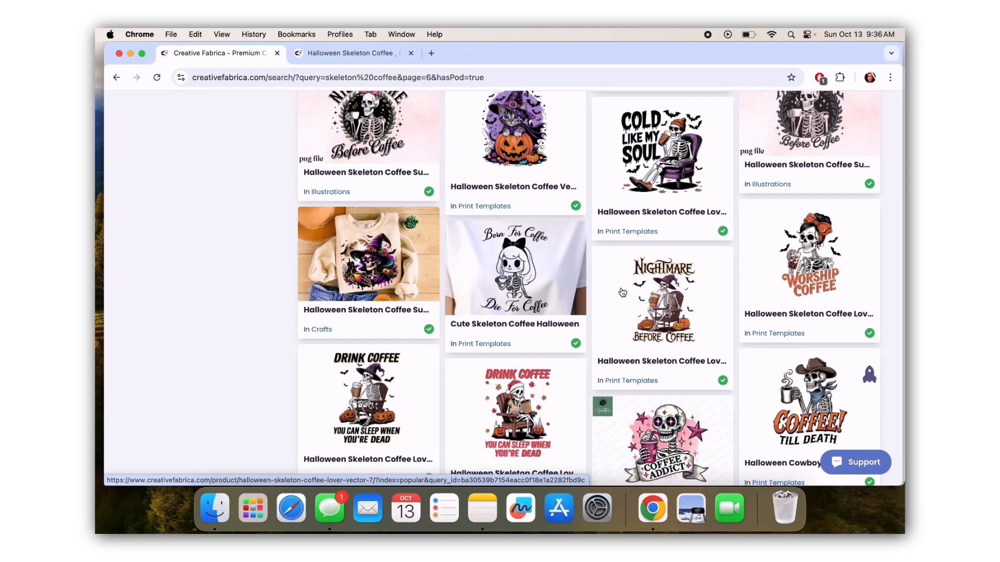
{"action": "scroll", "coordinate": [768, 293], "scroll_direction": "down", "scroll_amount": 3}
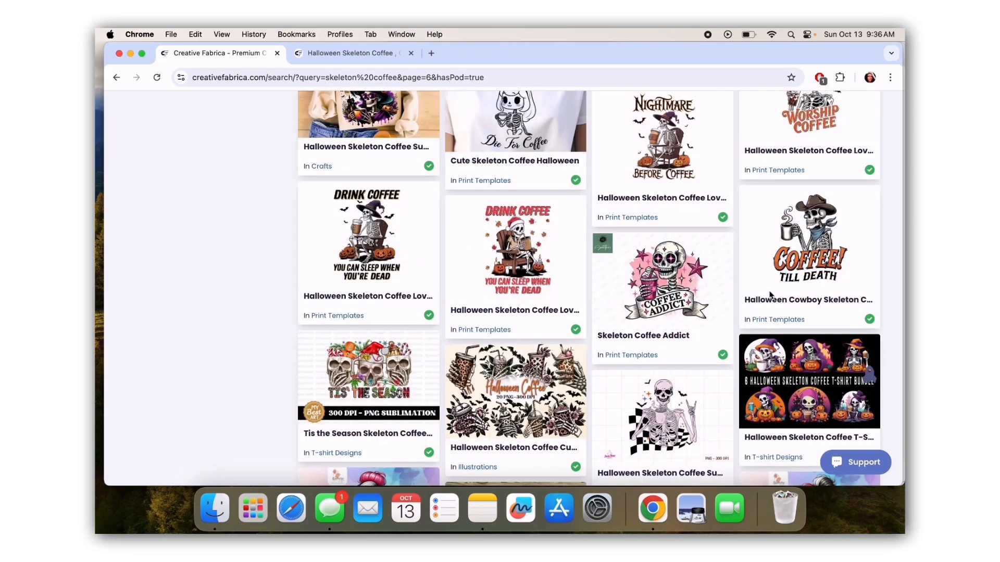
{"action": "scroll", "coordinate": [770, 294], "scroll_direction": "down", "scroll_amount": 6}
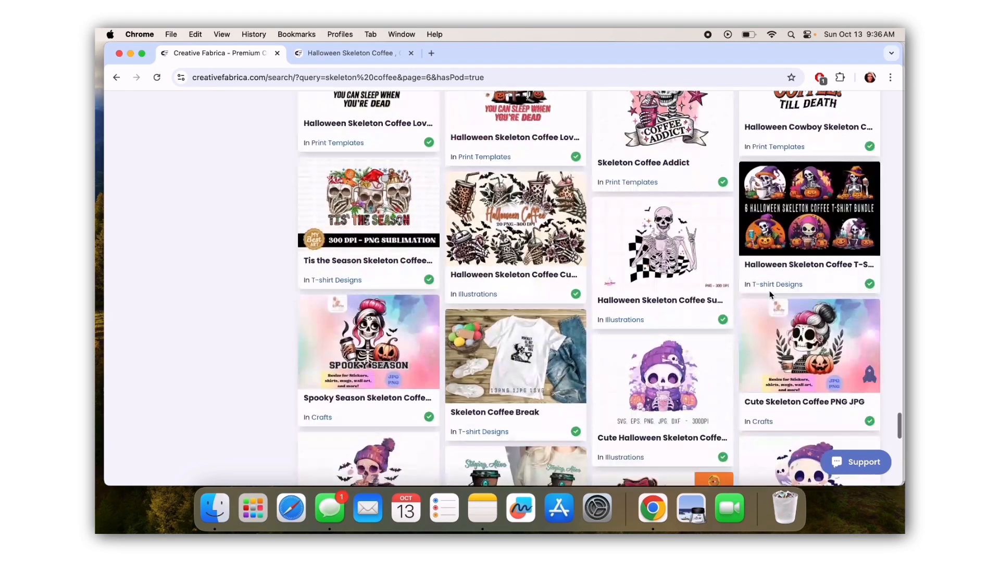
{"action": "scroll", "coordinate": [770, 295], "scroll_direction": "down", "scroll_amount": 3}
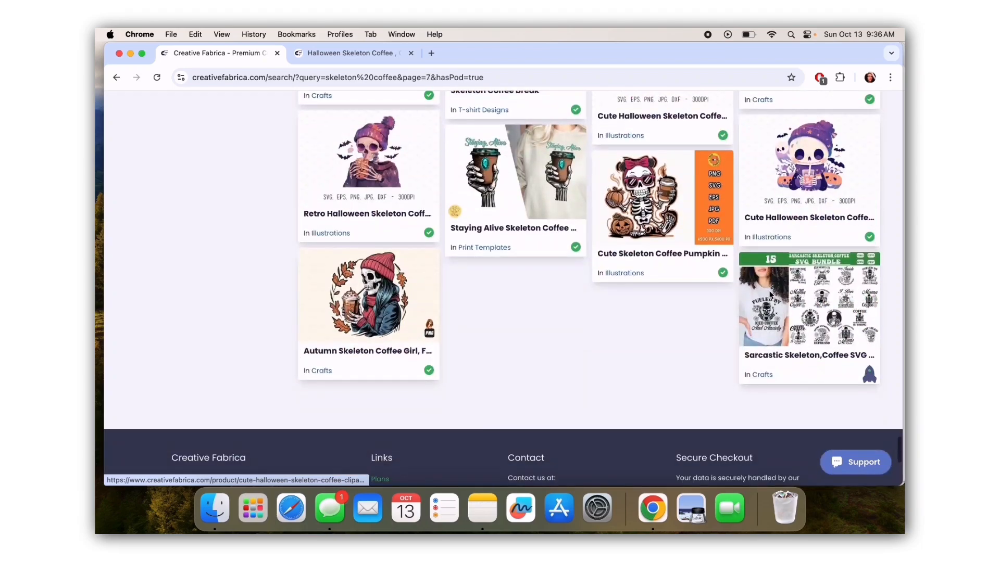
{"action": "scroll", "coordinate": [587, 370], "scroll_direction": "down", "scroll_amount": 3}
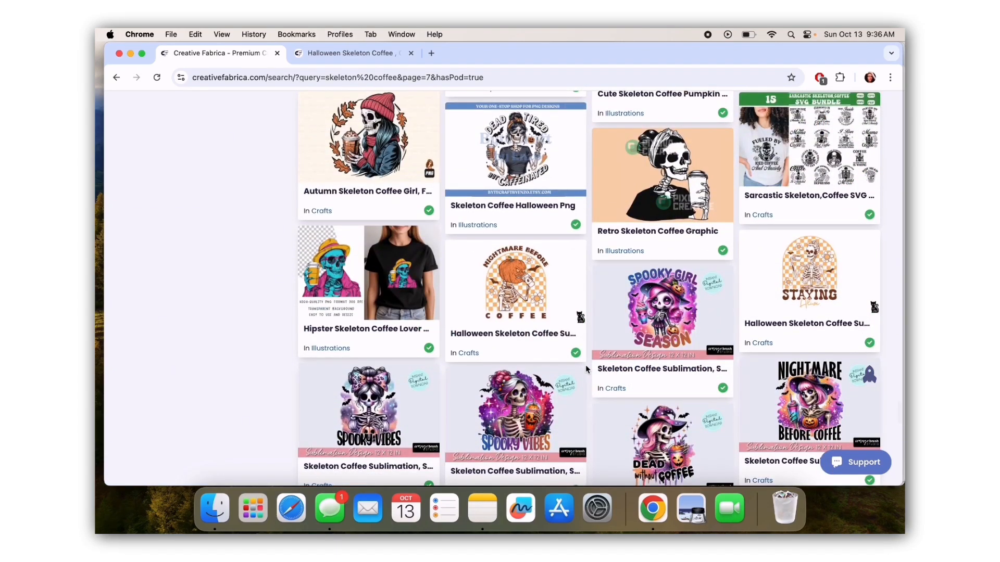
{"action": "scroll", "coordinate": [587, 370], "scroll_direction": "down", "scroll_amount": 5}
{"action": "left_click", "coordinate": [374, 58]}
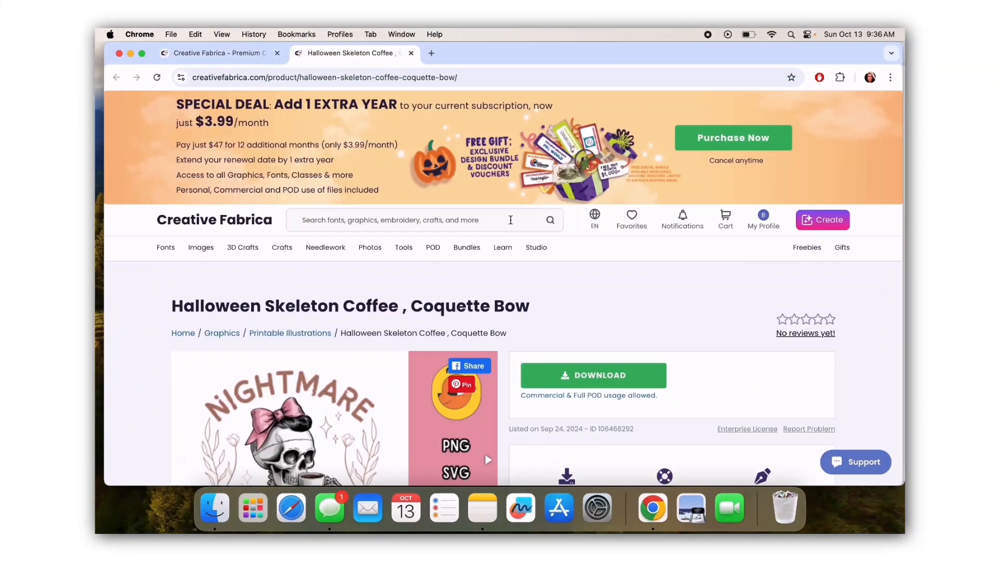
{"action": "scroll", "coordinate": [619, 249], "scroll_direction": "down", "scroll_amount": 5}
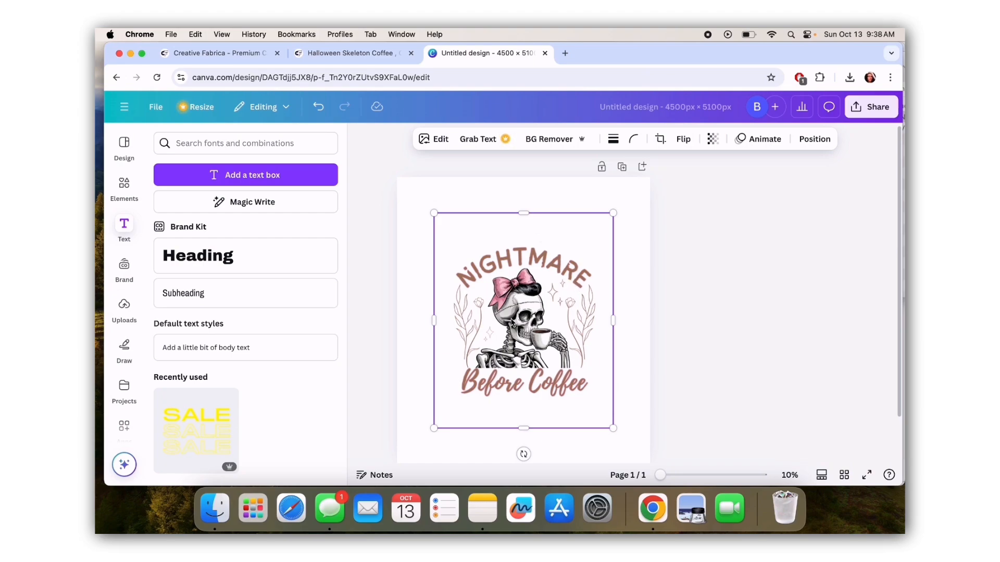
Crop the upper edge of the skeleton graphic in Canva and remove its surrounding lettering and floral branches with Magic Eraser.
{"action": "left_click_drag", "start_coordinate": [527, 212], "coordinate": [532, 252]}
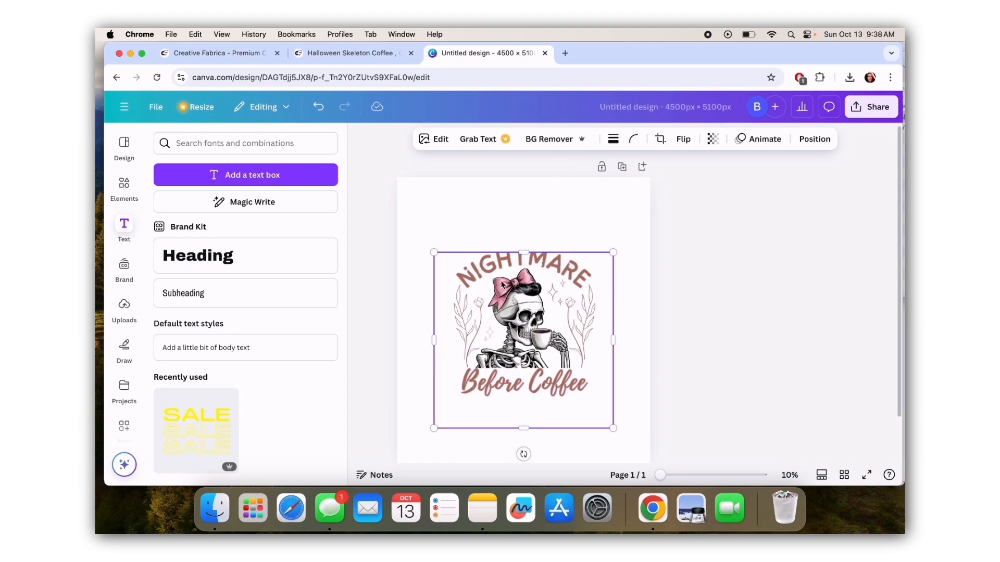
{"action": "left_click", "coordinate": [443, 141]}
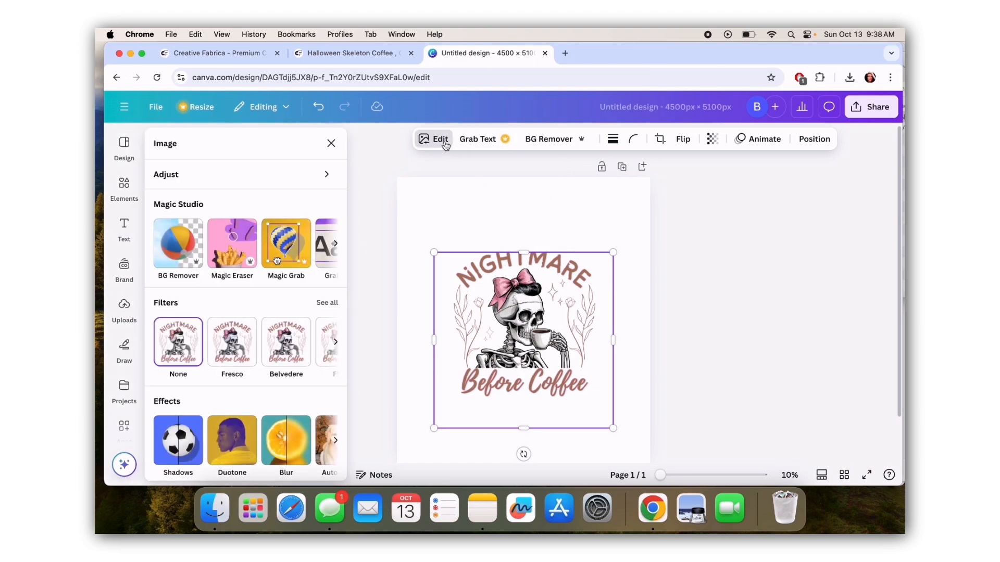
{"action": "left_click", "coordinate": [247, 233]}
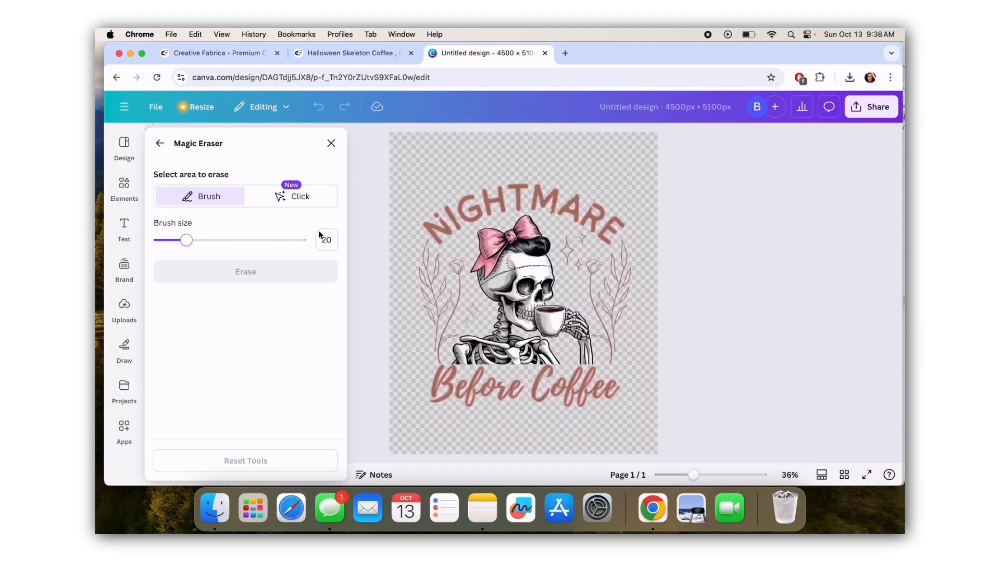
{"action": "mouse_move", "coordinate": [419, 223]}
{"action": "left_mouse_down"}
{"action": "mouse_move", "coordinate": [442, 222]}
{"action": "mouse_move", "coordinate": [431, 221]}
{"action": "mouse_move", "coordinate": [440, 236]}
{"action": "mouse_move", "coordinate": [455, 230]}
{"action": "mouse_move", "coordinate": [463, 205]}
{"action": "mouse_move", "coordinate": [439, 226]}
{"action": "mouse_move", "coordinate": [513, 196]}
{"action": "mouse_move", "coordinate": [496, 190]}
{"action": "mouse_move", "coordinate": [481, 197]}
{"action": "mouse_move", "coordinate": [492, 206]}
{"action": "mouse_move", "coordinate": [525, 204]}
{"action": "mouse_move", "coordinate": [517, 186]}
{"action": "mouse_move", "coordinate": [562, 206]}
{"action": "mouse_move", "coordinate": [532, 205]}
{"action": "mouse_move", "coordinate": [559, 202]}
{"action": "mouse_move", "coordinate": [604, 235]}
{"action": "mouse_move", "coordinate": [580, 223]}
{"action": "mouse_move", "coordinate": [567, 191]}
{"action": "mouse_move", "coordinate": [599, 219]}
{"action": "mouse_move", "coordinate": [618, 219]}
{"action": "mouse_move", "coordinate": [610, 221]}
{"action": "mouse_move", "coordinate": [624, 237]}
{"action": "mouse_move", "coordinate": [618, 273]}
{"action": "mouse_move", "coordinate": [622, 245]}
{"action": "mouse_move", "coordinate": [625, 267]}
{"action": "mouse_move", "coordinate": [594, 233]}
{"action": "mouse_move", "coordinate": [608, 236]}
{"action": "mouse_move", "coordinate": [568, 247]}
{"action": "mouse_move", "coordinate": [570, 264]}
{"action": "mouse_move", "coordinate": [581, 243]}
{"action": "mouse_move", "coordinate": [603, 294]}
{"action": "mouse_move", "coordinate": [629, 313]}
{"action": "mouse_move", "coordinate": [603, 294]}
{"action": "mouse_move", "coordinate": [613, 237]}
{"action": "mouse_move", "coordinate": [627, 311]}
{"action": "mouse_move", "coordinate": [615, 320]}
{"action": "mouse_move", "coordinate": [591, 276]}
{"action": "mouse_move", "coordinate": [609, 328]}
{"action": "mouse_move", "coordinate": [618, 323]}
{"action": "mouse_move", "coordinate": [607, 334]}
{"action": "mouse_move", "coordinate": [616, 344]}
{"action": "mouse_move", "coordinate": [602, 261]}
{"action": "mouse_move", "coordinate": [629, 385]}
{"action": "mouse_move", "coordinate": [589, 390]}
{"action": "mouse_move", "coordinate": [580, 405]}
{"action": "mouse_move", "coordinate": [591, 391]}
{"action": "mouse_move", "coordinate": [613, 387]}
{"action": "mouse_move", "coordinate": [613, 397]}
{"action": "mouse_move", "coordinate": [584, 377]}
{"action": "mouse_move", "coordinate": [559, 407]}
{"action": "mouse_move", "coordinate": [531, 399]}
{"action": "mouse_move", "coordinate": [556, 392]}
{"action": "mouse_move", "coordinate": [553, 375]}
{"action": "mouse_move", "coordinate": [533, 389]}
{"action": "mouse_move", "coordinate": [460, 394]}
{"action": "mouse_move", "coordinate": [475, 400]}
{"action": "mouse_move", "coordinate": [497, 384]}
{"action": "mouse_move", "coordinate": [482, 375]}
{"action": "mouse_move", "coordinate": [443, 394]}
{"action": "mouse_move", "coordinate": [455, 376]}
{"action": "mouse_move", "coordinate": [443, 376]}
{"action": "mouse_move", "coordinate": [430, 389]}
{"action": "mouse_move", "coordinate": [419, 367]}
{"action": "mouse_move", "coordinate": [431, 322]}
{"action": "mouse_move", "coordinate": [426, 234]}
{"action": "mouse_move", "coordinate": [432, 291]}
{"action": "mouse_move", "coordinate": [440, 266]}
{"action": "mouse_move", "coordinate": [450, 283]}
{"action": "mouse_move", "coordinate": [448, 244]}
{"action": "mouse_move", "coordinate": [456, 283]}
{"action": "mouse_move", "coordinate": [448, 249]}
{"action": "mouse_move", "coordinate": [430, 315]}
{"action": "mouse_move", "coordinate": [442, 277]}
{"action": "mouse_move", "coordinate": [471, 313]}
{"action": "mouse_move", "coordinate": [453, 307]}
{"action": "mouse_move", "coordinate": [441, 356]}
{"action": "mouse_move", "coordinate": [464, 313]}
{"action": "left_mouse_up"}
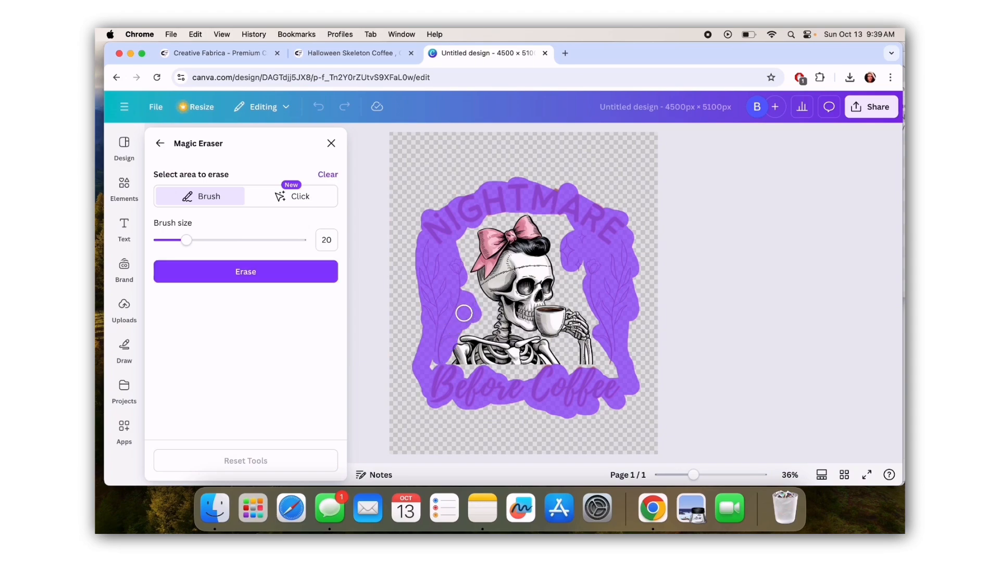
{"action": "left_click", "coordinate": [260, 279]}
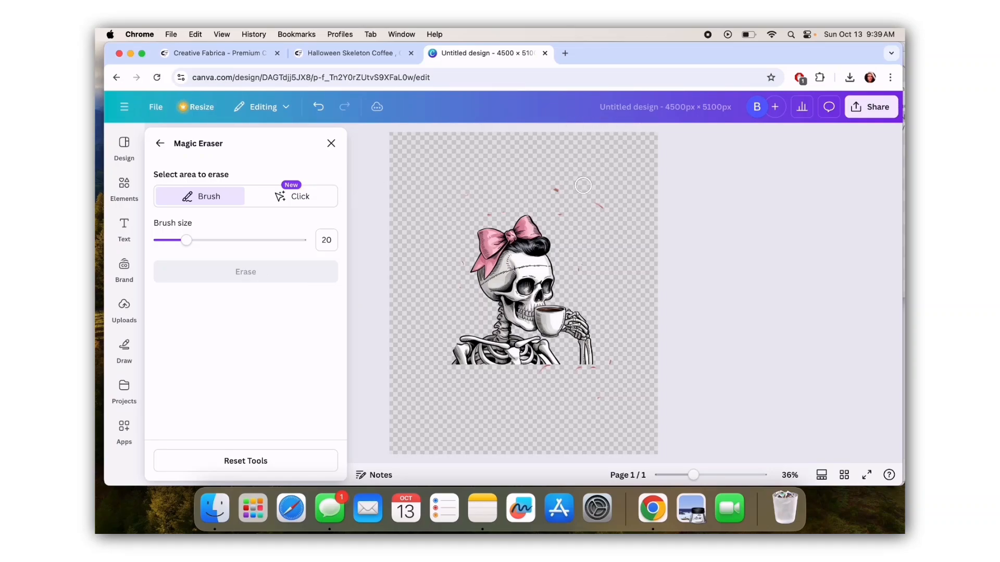
Erase the leftover reddish specks around the skeleton with Magic Eraser.
{"action": "mouse_move", "coordinate": [582, 186]}
{"action": "left_mouse_down"}
{"action": "mouse_move", "coordinate": [552, 186]}
{"action": "mouse_move", "coordinate": [565, 215]}
{"action": "mouse_move", "coordinate": [568, 195]}
{"action": "mouse_move", "coordinate": [605, 195]}
{"action": "mouse_move", "coordinate": [608, 207]}
{"action": "mouse_move", "coordinate": [588, 207]}
{"action": "mouse_move", "coordinate": [606, 215]}
{"action": "mouse_move", "coordinate": [643, 215]}
{"action": "mouse_move", "coordinate": [592, 229]}
{"action": "mouse_move", "coordinate": [579, 271]}
{"action": "mouse_move", "coordinate": [572, 203]}
{"action": "mouse_move", "coordinate": [539, 184]}
{"action": "mouse_move", "coordinate": [502, 187]}
{"action": "mouse_move", "coordinate": [494, 211]}
{"action": "mouse_move", "coordinate": [503, 209]}
{"action": "mouse_move", "coordinate": [460, 197]}
{"action": "mouse_move", "coordinate": [444, 239]}
{"action": "mouse_move", "coordinate": [456, 286]}
{"action": "mouse_move", "coordinate": [419, 308]}
{"action": "mouse_move", "coordinate": [419, 378]}
{"action": "mouse_move", "coordinate": [475, 404]}
{"action": "mouse_move", "coordinate": [569, 421]}
{"action": "mouse_move", "coordinate": [643, 419]}
{"action": "mouse_move", "coordinate": [616, 362]}
{"action": "mouse_move", "coordinate": [595, 399]}
{"action": "mouse_move", "coordinate": [597, 375]}
{"action": "mouse_move", "coordinate": [551, 372]}
{"action": "mouse_move", "coordinate": [597, 380]}
{"action": "mouse_move", "coordinate": [534, 403]}
{"action": "left_mouse_up"}
{"action": "left_click", "coordinate": [241, 268]}
{"action": "left_click", "coordinate": [159, 143]}
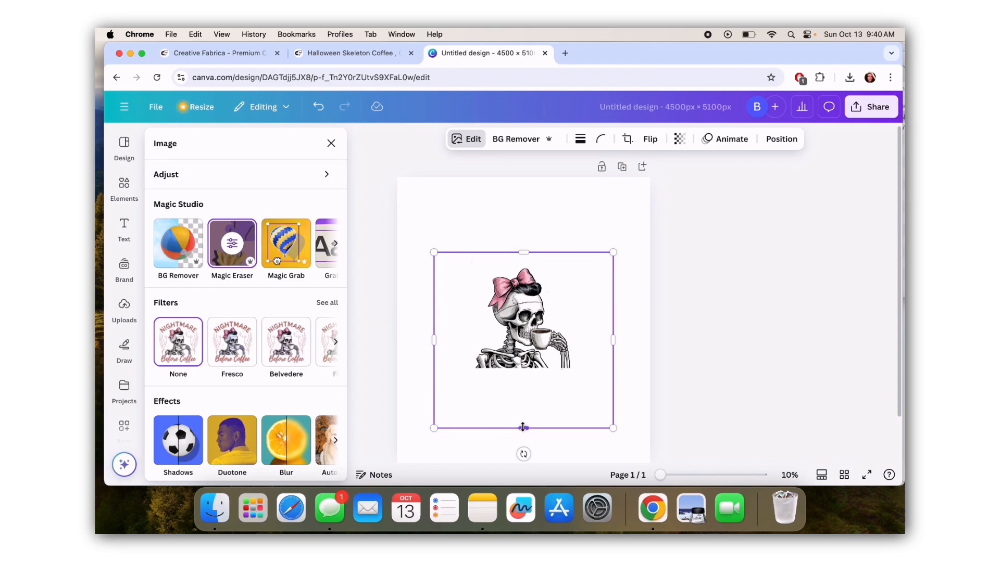
Crop the empty space above and below the skeleton and enlarge it across the upper part of the page.
{"action": "left_click_drag", "start_coordinate": [522, 427], "coordinate": [523, 376]}
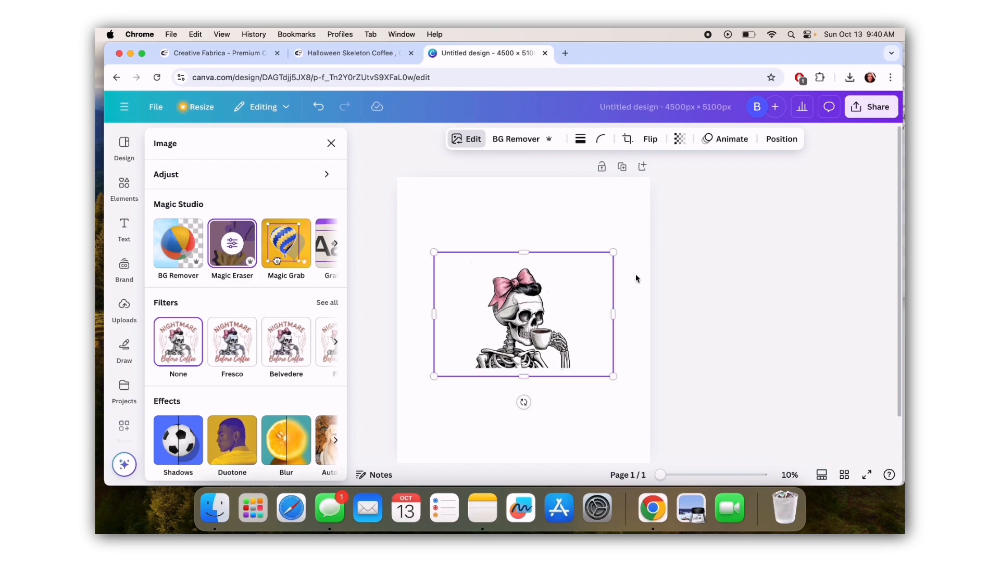
{"action": "left_click_drag", "start_coordinate": [527, 252], "coordinate": [527, 261]}
{"action": "left_click_drag", "start_coordinate": [614, 262], "coordinate": [707, 203]}
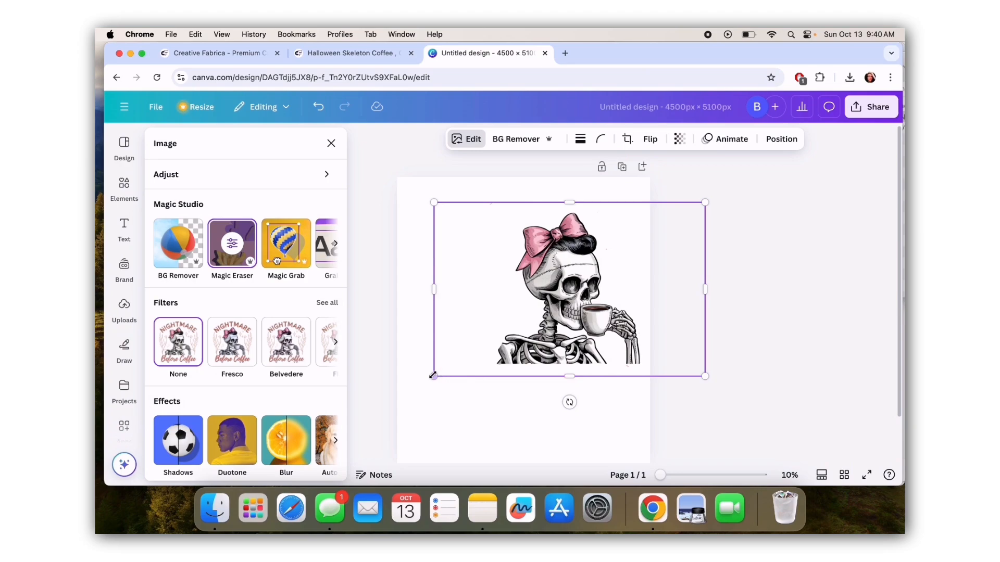
{"action": "left_click_drag", "start_coordinate": [433, 375], "coordinate": [347, 393]}
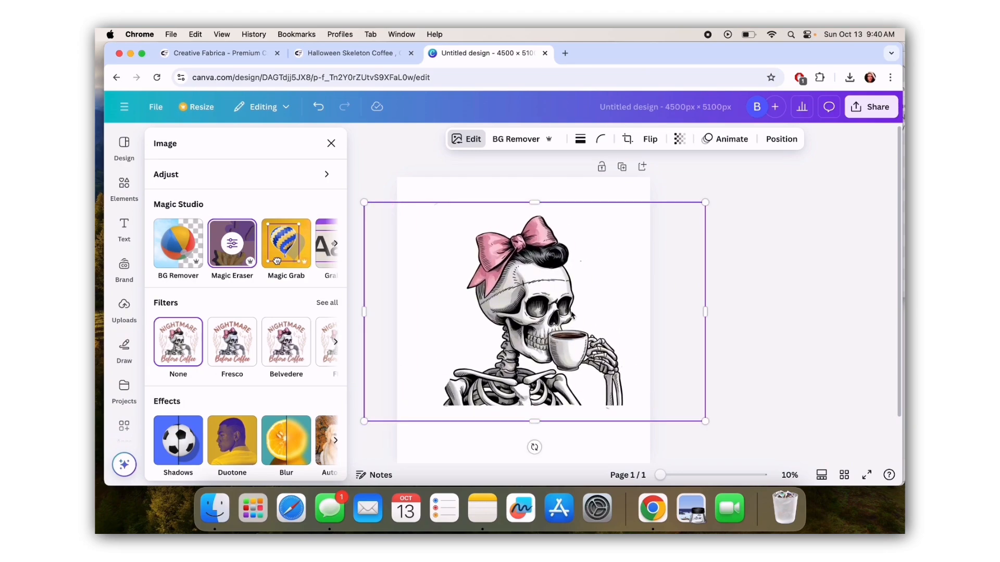
{"action": "left_click", "coordinate": [767, 289]}
{"action": "mouse_move", "coordinate": [574, 328]}
{"action": "left_mouse_down"}
{"action": "mouse_move", "coordinate": [575, 302]}
{"action": "mouse_move", "coordinate": [572, 311]}
{"action": "left_mouse_up"}
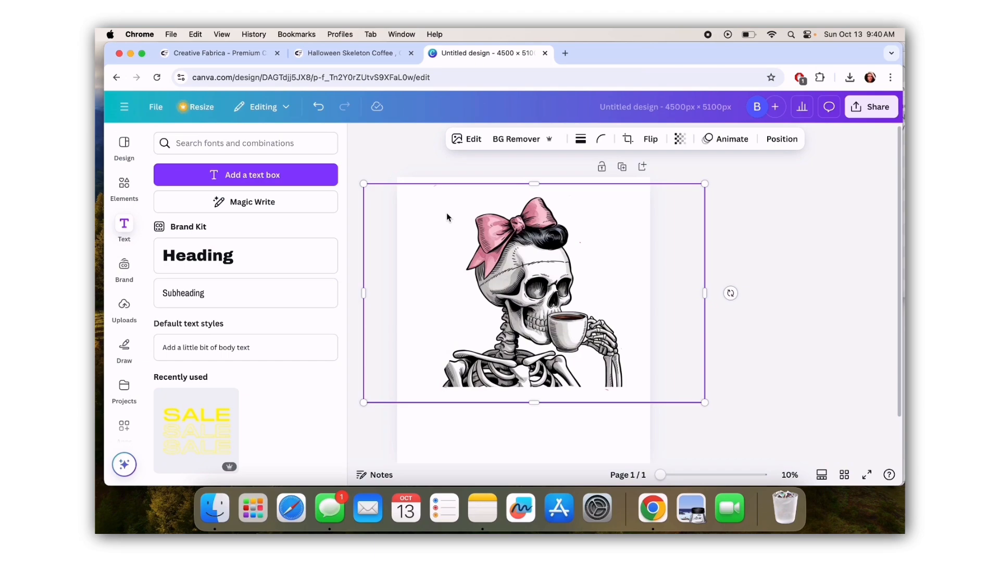
Add a heading reading "twin mama" and place it on a single line below the skeleton.
{"action": "left_click", "coordinate": [221, 262]}
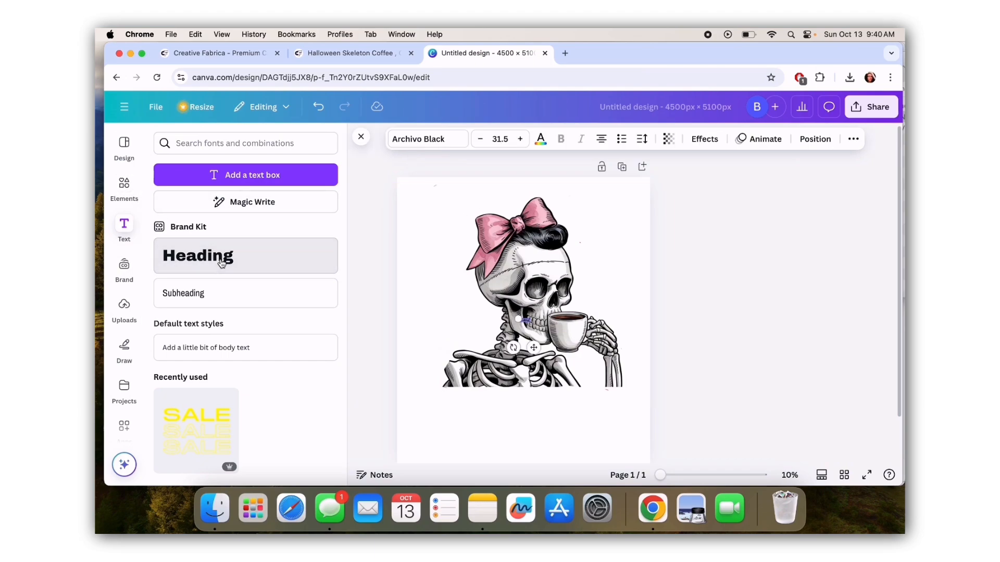
{"action": "left_click_drag", "start_coordinate": [518, 322], "coordinate": [383, 357]}
{"action": "left_click", "coordinate": [427, 346]}
{"action": "double_click", "coordinate": [427, 346]}
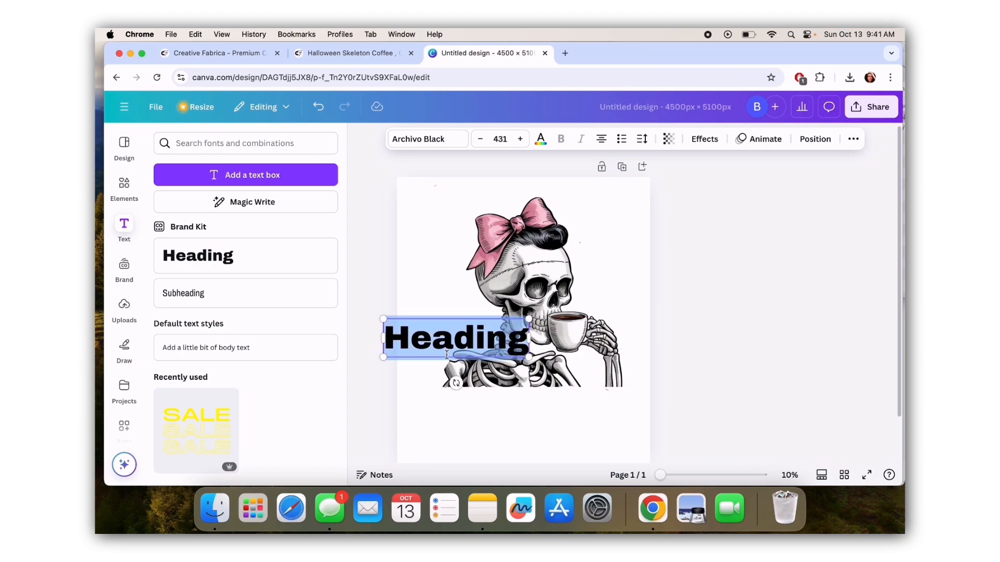
{"action": "type", "text": "twin mama"}
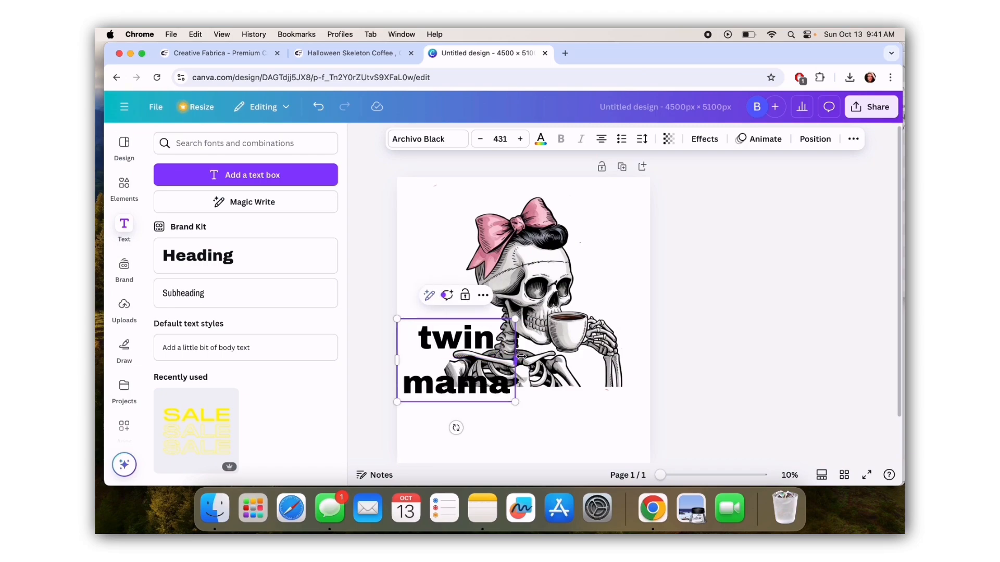
{"action": "left_click_drag", "start_coordinate": [523, 368], "coordinate": [573, 411]}
{"action": "left_click", "coordinate": [556, 428]}
Set the "twin mama" heading in Peace and Love Font Regular and make it uppercase.
{"action": "left_click", "coordinate": [426, 139]}
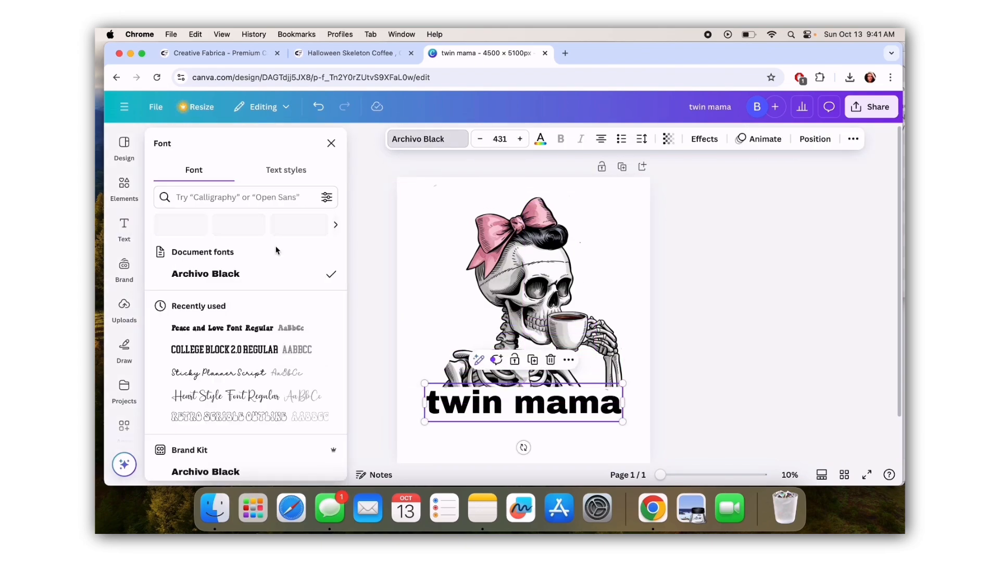
{"action": "left_click", "coordinate": [250, 334]}
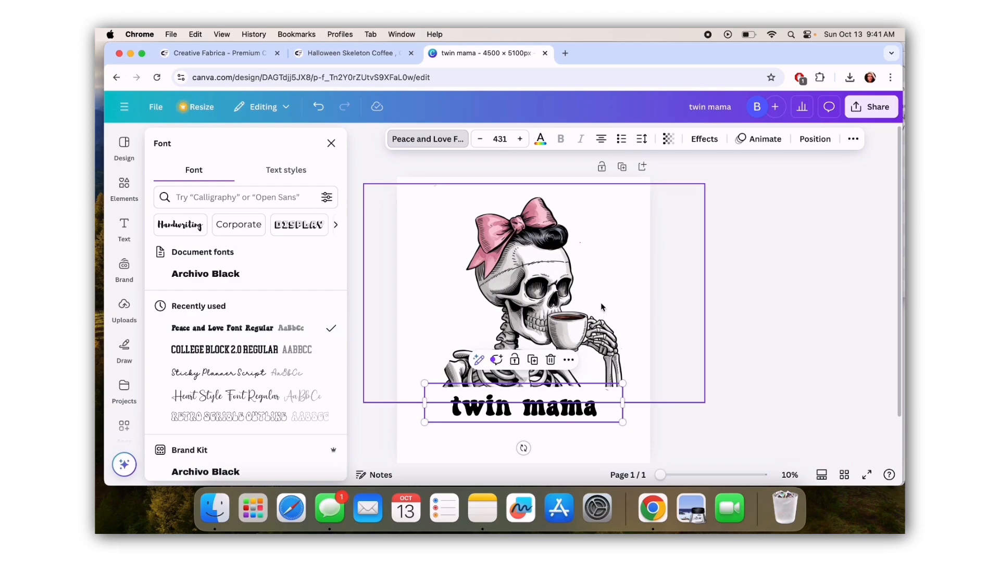
{"action": "left_click", "coordinate": [706, 140]}
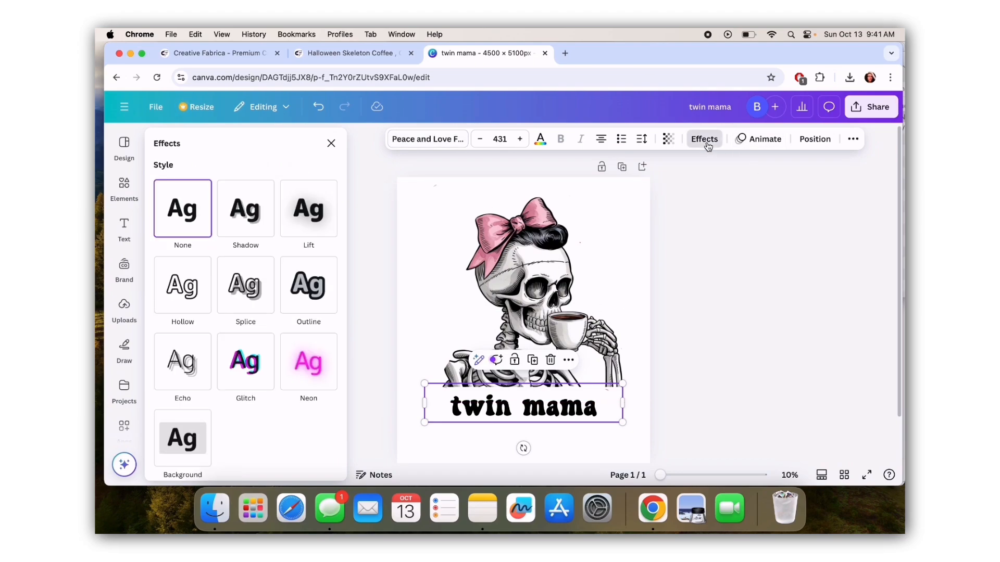
{"action": "left_click", "coordinate": [852, 139]}
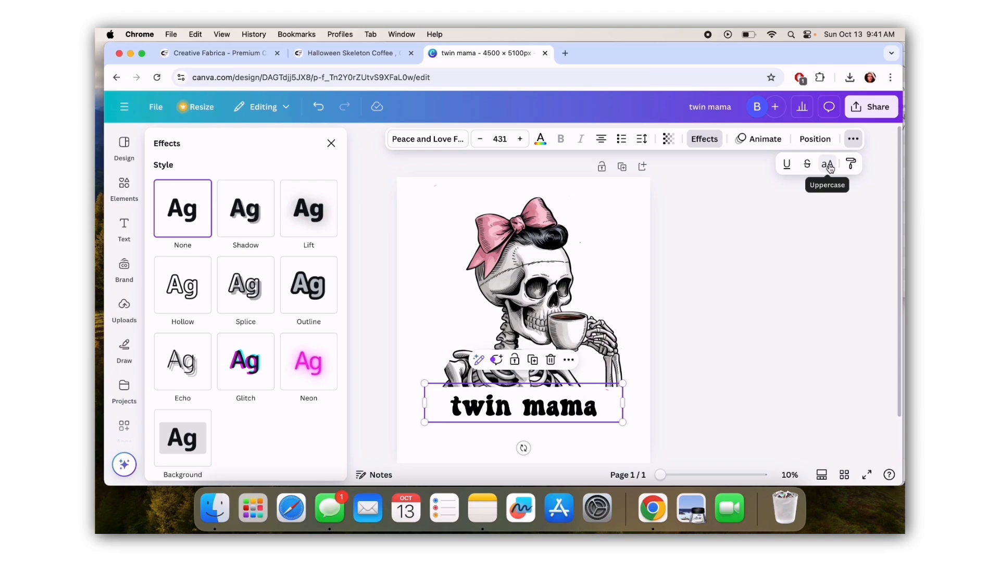
{"action": "left_click", "coordinate": [828, 166]}
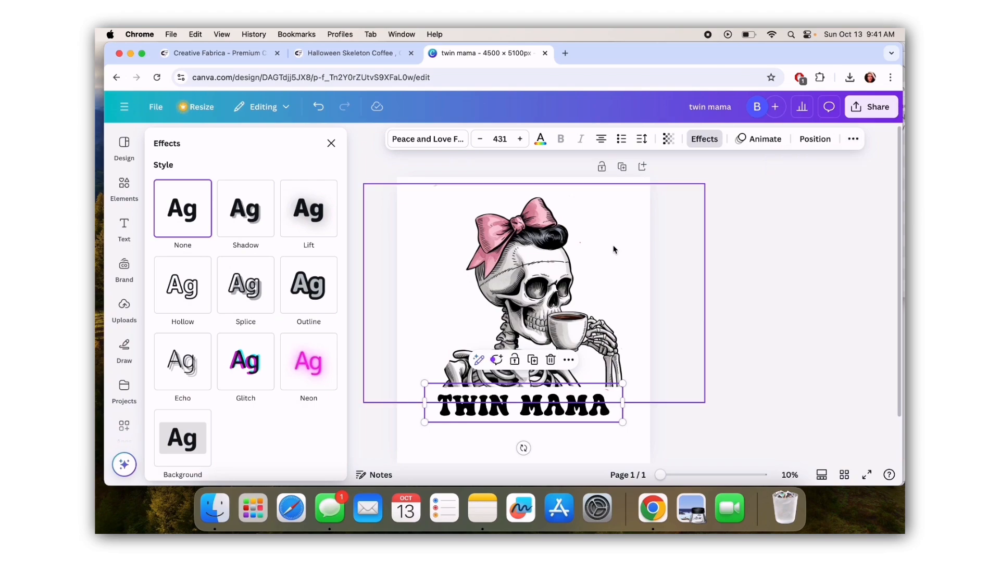
Try the brown photo color on the TWIN MAMA text, and settle on the black photo color.
{"action": "left_click", "coordinate": [540, 138]}
{"action": "scroll", "coordinate": [292, 317], "scroll_direction": "down", "scroll_amount": 5}
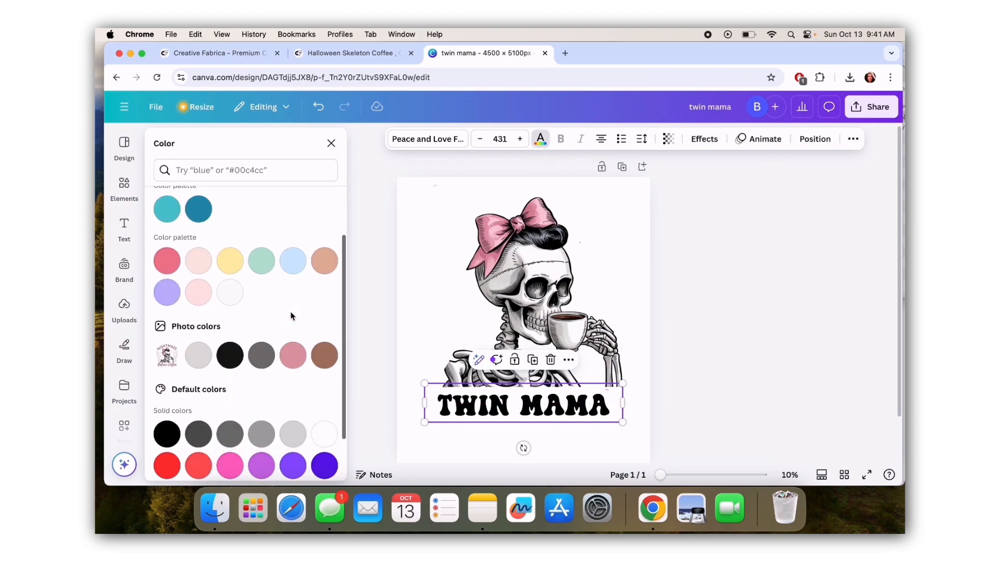
{"action": "left_click", "coordinate": [230, 293]}
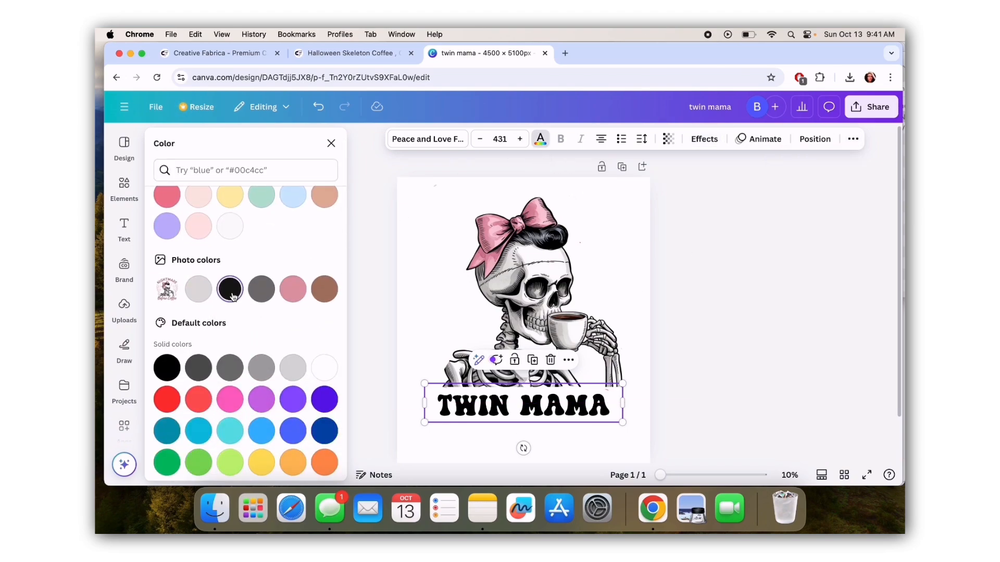
{"action": "left_click", "coordinate": [334, 299]}
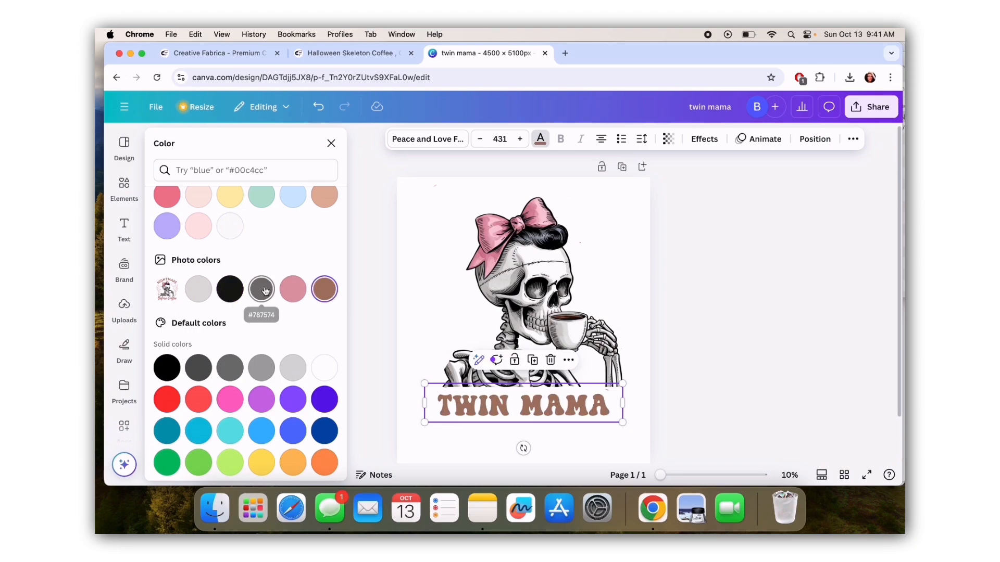
{"action": "left_click", "coordinate": [230, 290]}
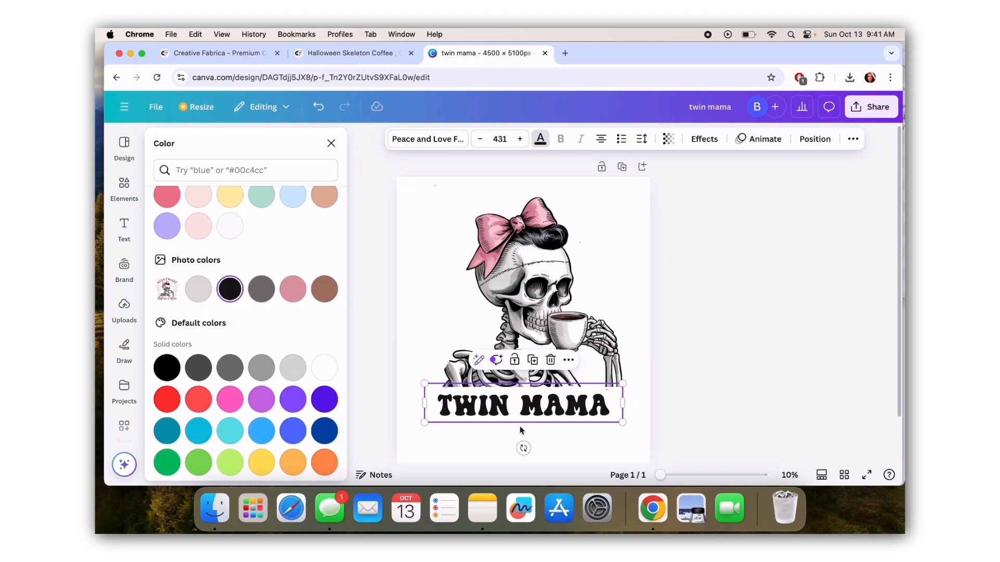
Enlarge the TWIN MAMA text below the skeleton to font size 479.
{"action": "left_click", "coordinate": [572, 440]}
{"action": "left_click", "coordinate": [573, 411]}
{"action": "mouse_move", "coordinate": [622, 422]}
{"action": "left_mouse_down"}
{"action": "mouse_move", "coordinate": [644, 427]}
{"action": "mouse_move", "coordinate": [609, 410]}
{"action": "left_mouse_up"}
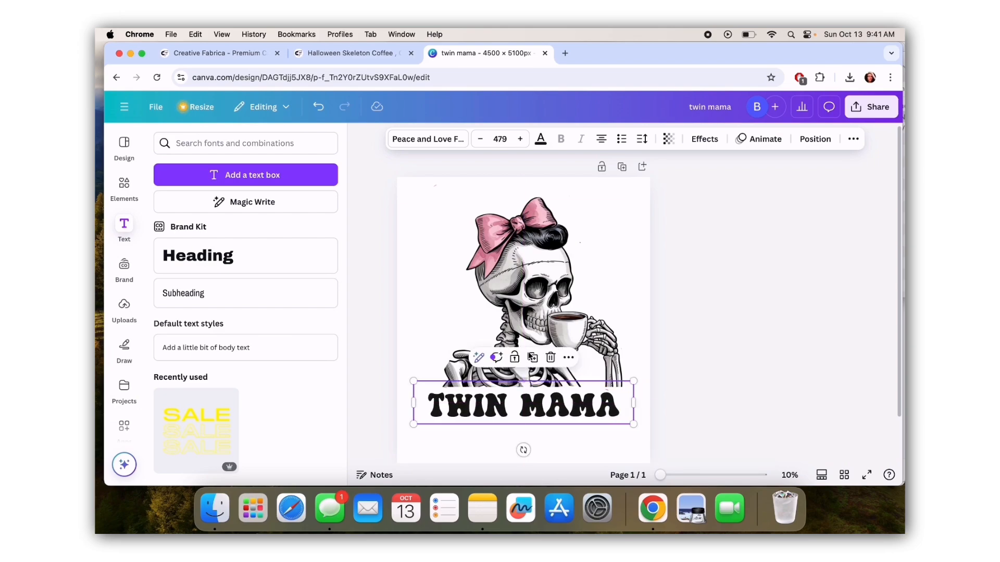
Search the elements library for "skeleton coffee" and limit the results to graphics.
{"action": "left_click", "coordinate": [124, 184]}
{"action": "left_click", "coordinate": [205, 143]}
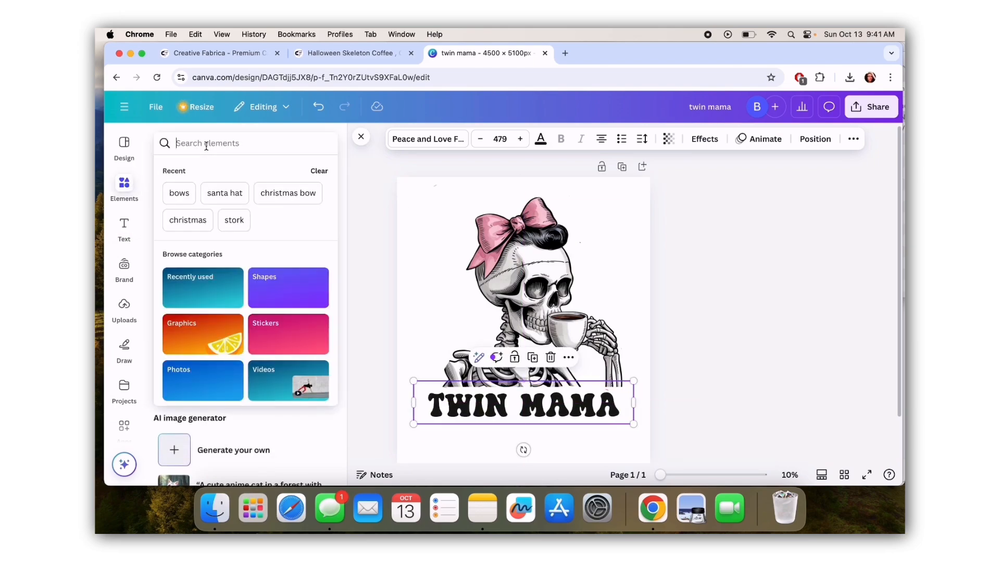
{"action": "type", "text": "skleton"}
{"action": "key", "text": "BackSpace"}
{"action": "key", "text": "BackSpace"}
{"action": "key", "text": "BackSpace"}
{"action": "key", "text": "BackSpace"}
{"action": "key", "text": "BackSpace"}
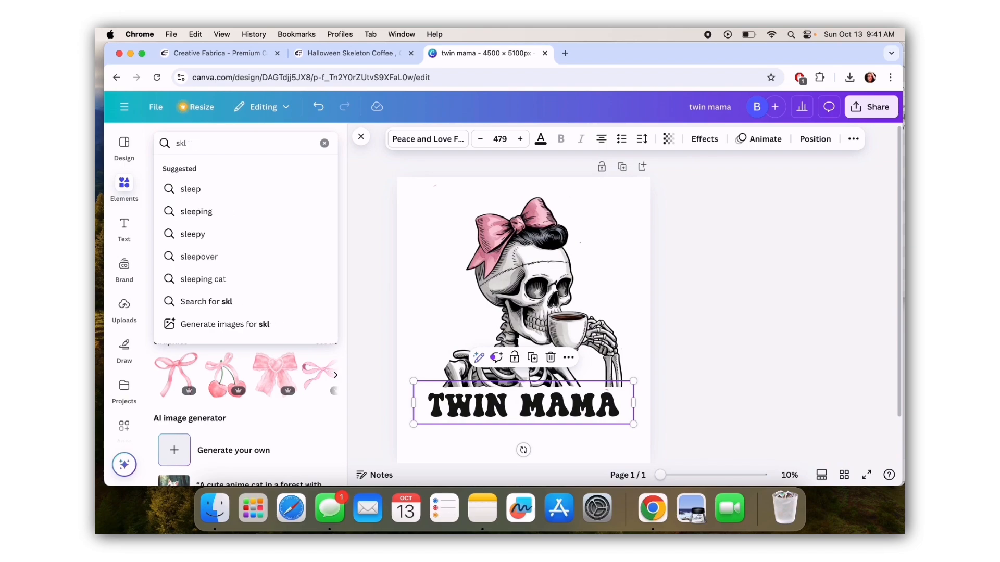
{"action": "type", "text": "eleton coffee"}
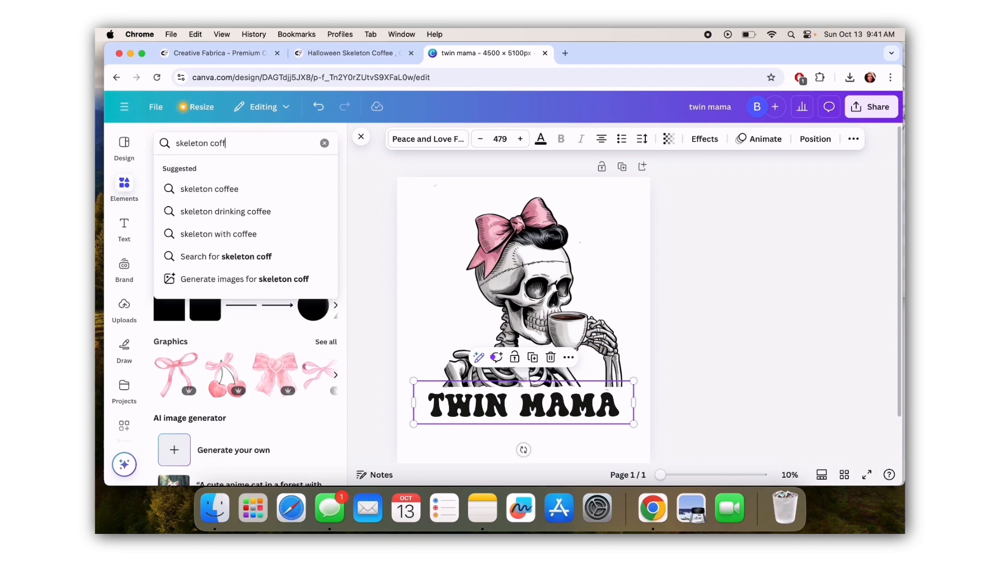
{"action": "key", "text": "Return"}
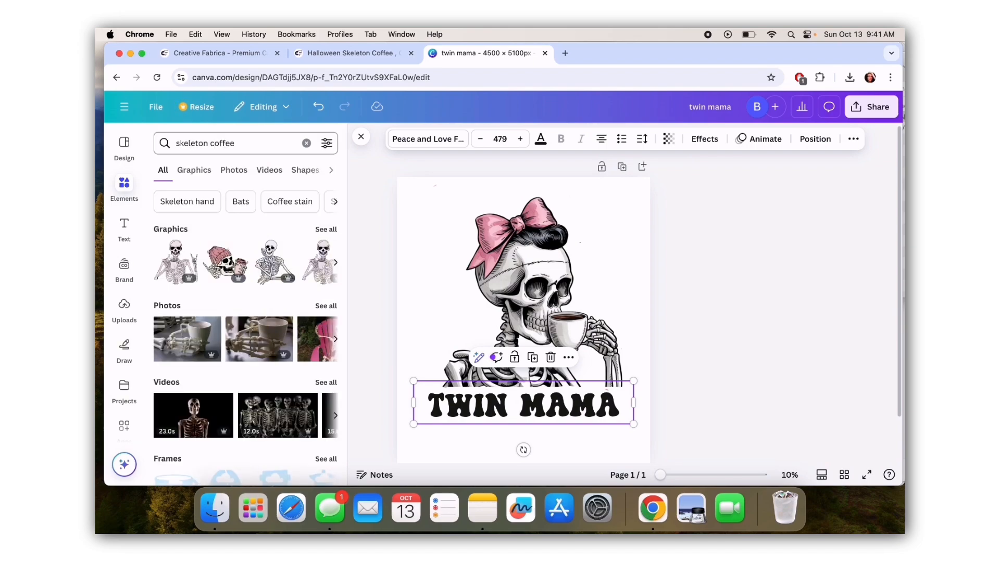
{"action": "left_click", "coordinate": [204, 167]}
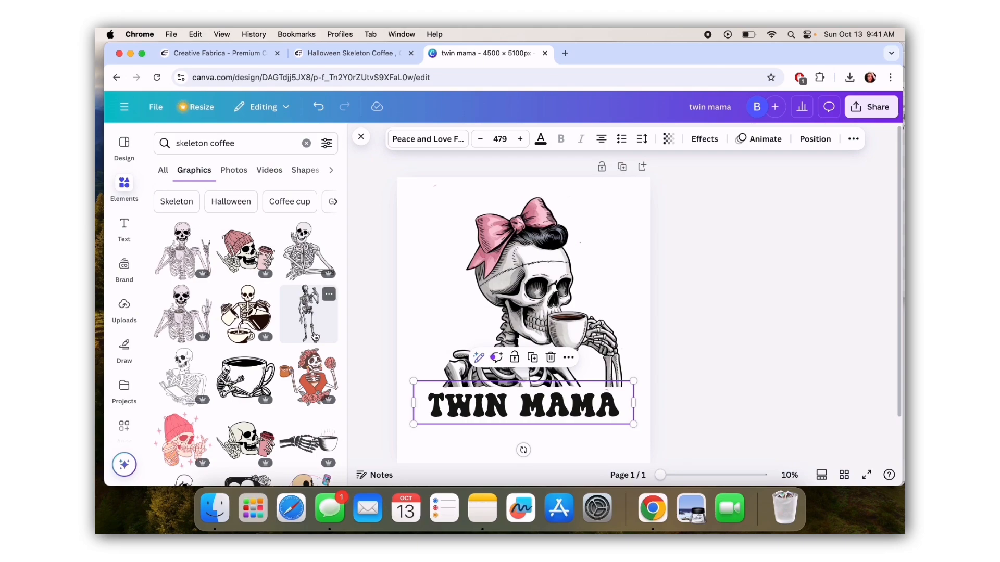
Add a second page with the pink-beanie skull holding a coffee cup, enlarged and centered on the page.
{"action": "left_click", "coordinate": [642, 167]}
{"action": "left_click", "coordinate": [245, 250]}
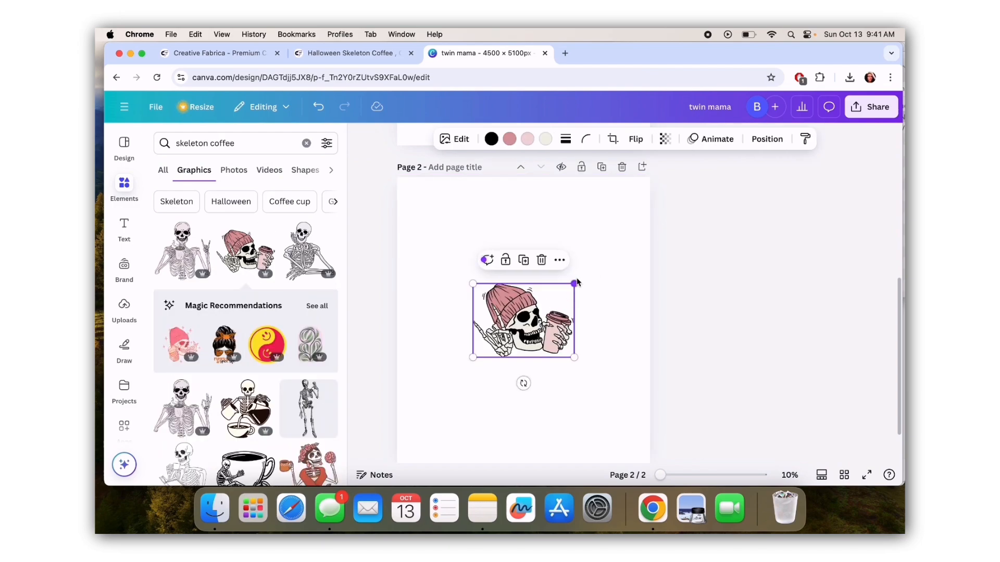
{"action": "left_click_drag", "start_coordinate": [576, 284], "coordinate": [684, 237]}
{"action": "left_click_drag", "start_coordinate": [608, 321], "coordinate": [561, 318]}
Copy the TWIN MAMA text from page 1 to page 2 and place it just below the beanie skull.
{"action": "scroll", "coordinate": [561, 317], "scroll_direction": "up", "scroll_amount": 5}
{"action": "left_click", "coordinate": [561, 328]}
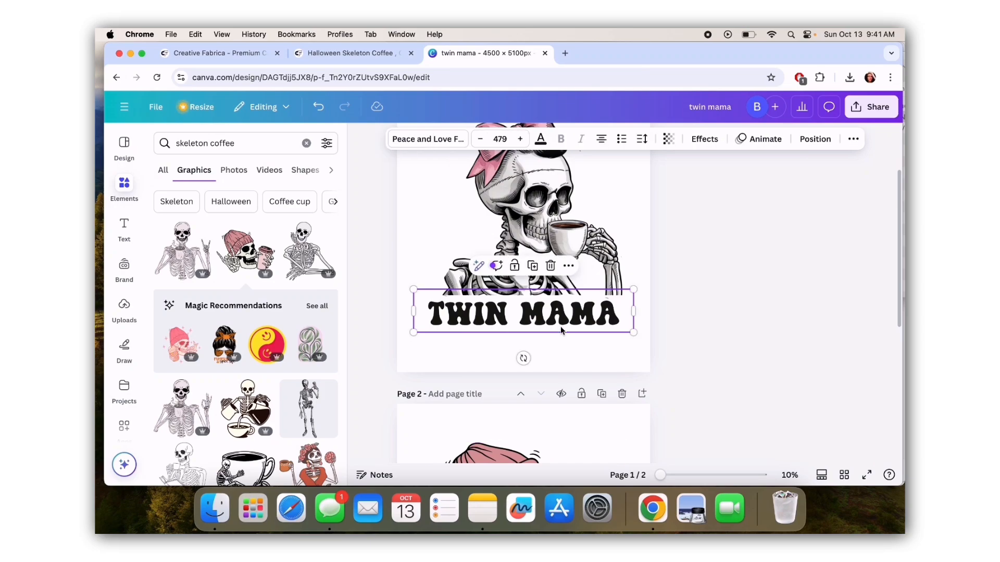
{"action": "key", "text": "cmd+c"}
{"action": "scroll", "coordinate": [561, 329], "scroll_direction": "down", "scroll_amount": 5}
{"action": "key", "text": "cmd+v"}
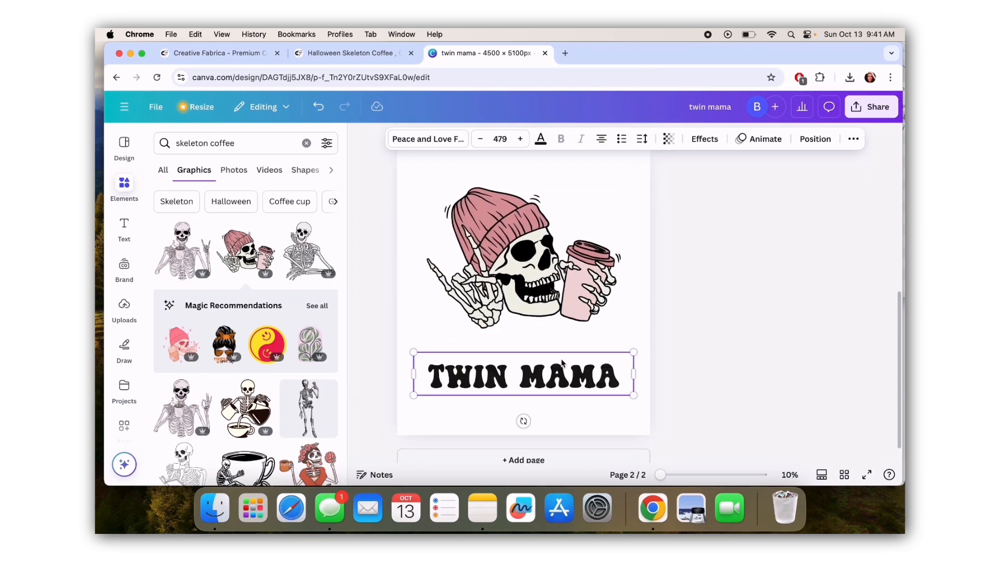
{"action": "left_click_drag", "start_coordinate": [558, 377], "coordinate": [559, 346]}
{"action": "left_click", "coordinate": [541, 138]}
{"action": "scroll", "coordinate": [240, 313], "scroll_direction": "down", "scroll_amount": 3}
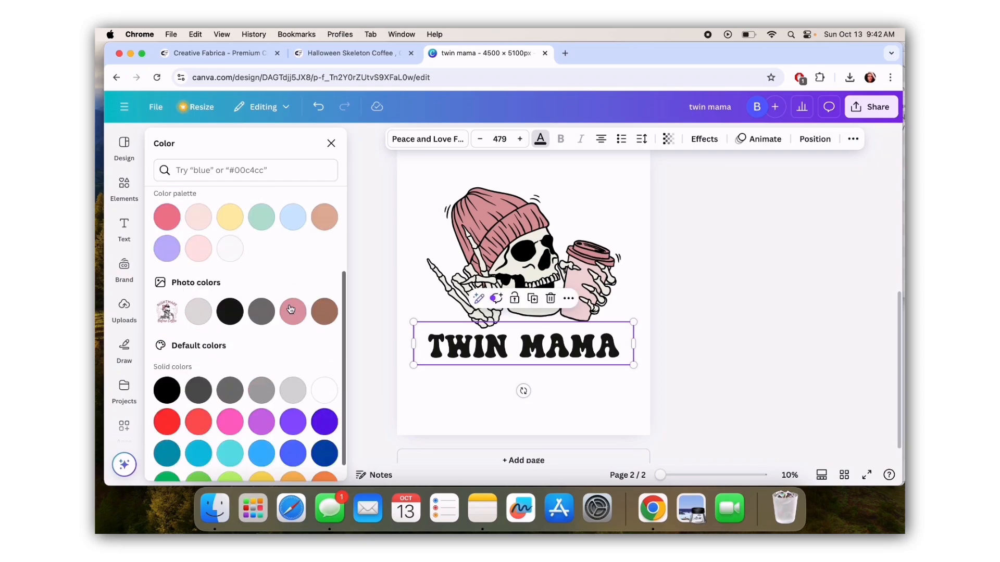
{"action": "key", "text": "Escape"}
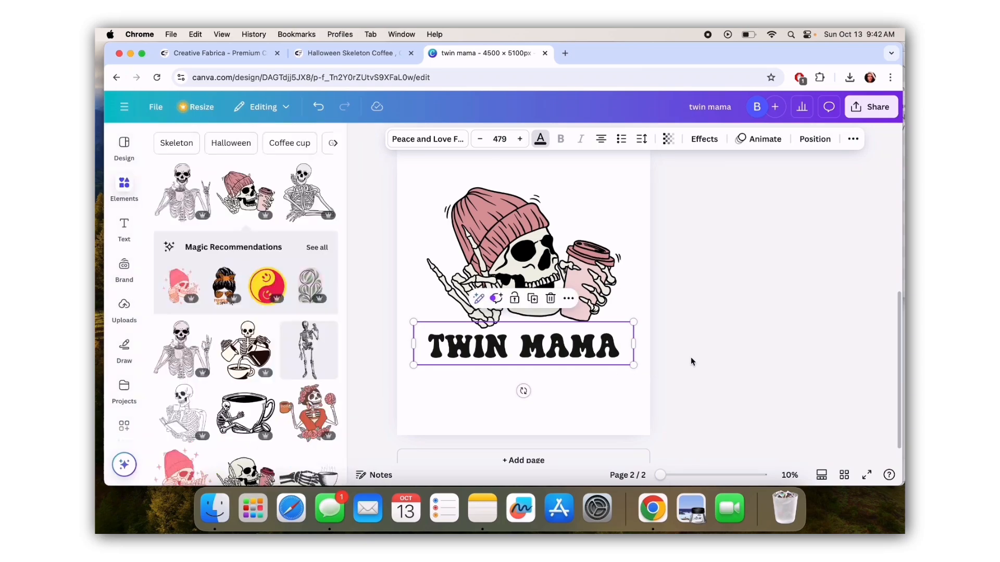
Enlarge the TWIN MAMA text on page 1 to font size 495.
{"action": "scroll", "coordinate": [690, 357], "scroll_direction": "up", "scroll_amount": 5}
{"action": "scroll", "coordinate": [690, 357], "scroll_direction": "up", "scroll_amount": 5}
{"action": "left_click", "coordinate": [618, 394]}
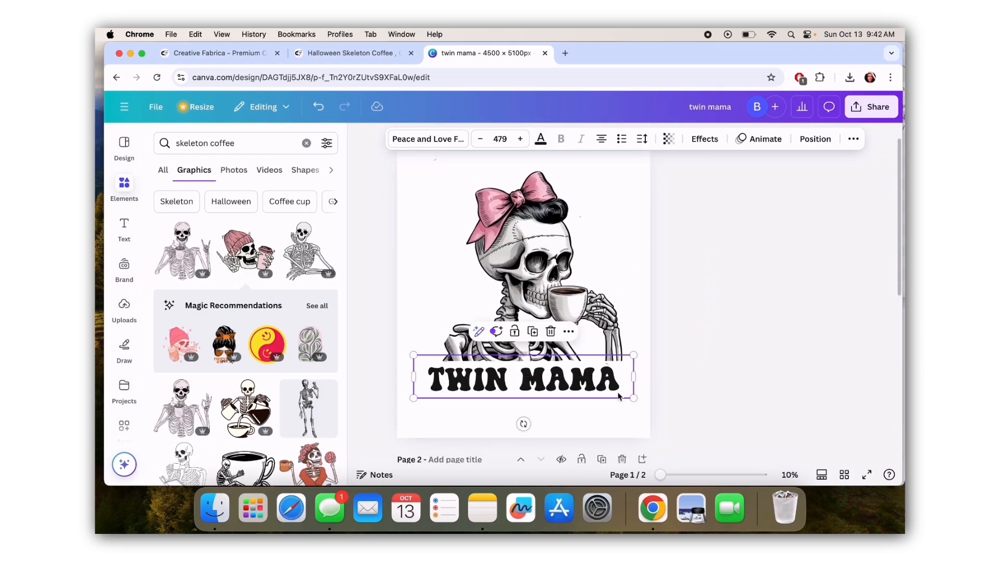
{"action": "left_click_drag", "start_coordinate": [633, 398], "coordinate": [614, 375]}
{"action": "left_click", "coordinate": [721, 321]}
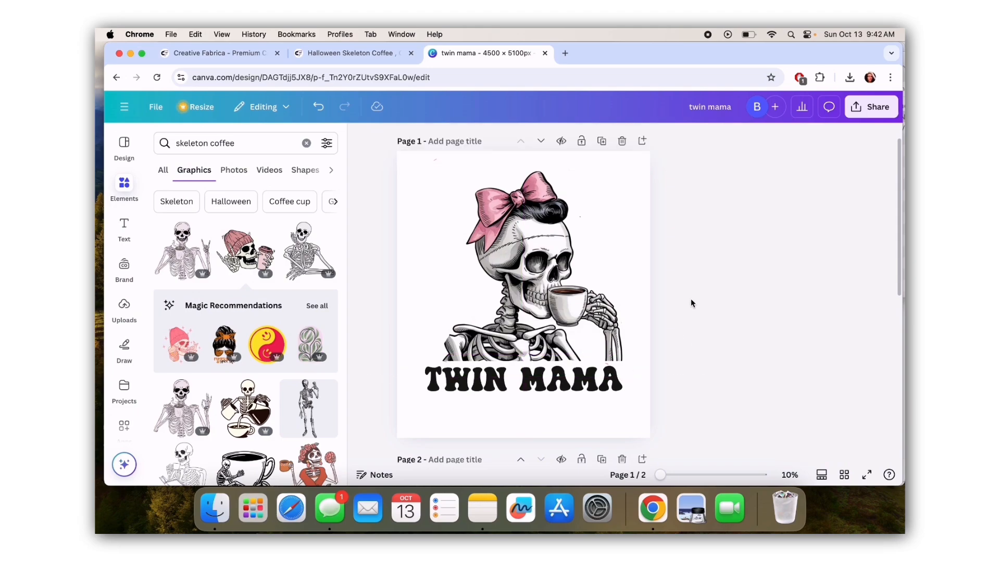
Duplicate page 1 and try the brown photo color on the copy's TWIN MAMA text.
{"action": "left_click", "coordinate": [603, 138]}
{"action": "left_click", "coordinate": [509, 374]}
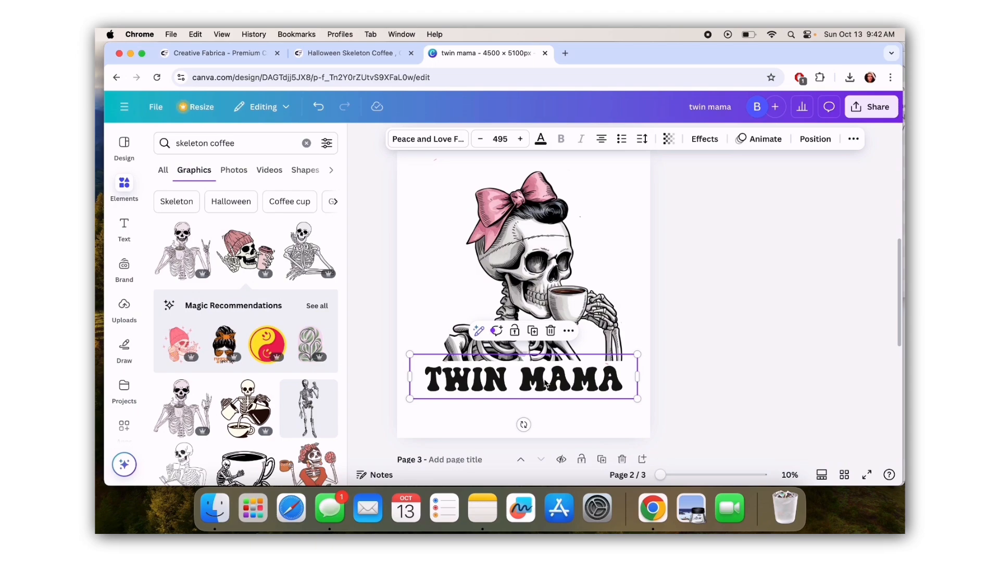
{"action": "scroll", "coordinate": [545, 383], "scroll_direction": "up", "scroll_amount": 2}
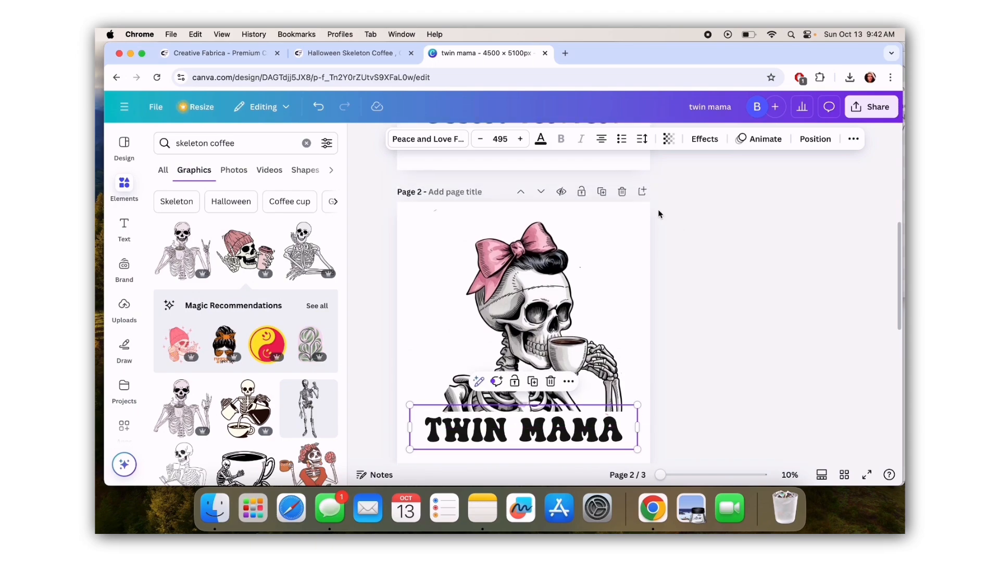
{"action": "scroll", "coordinate": [574, 375], "scroll_direction": "down", "scroll_amount": 3}
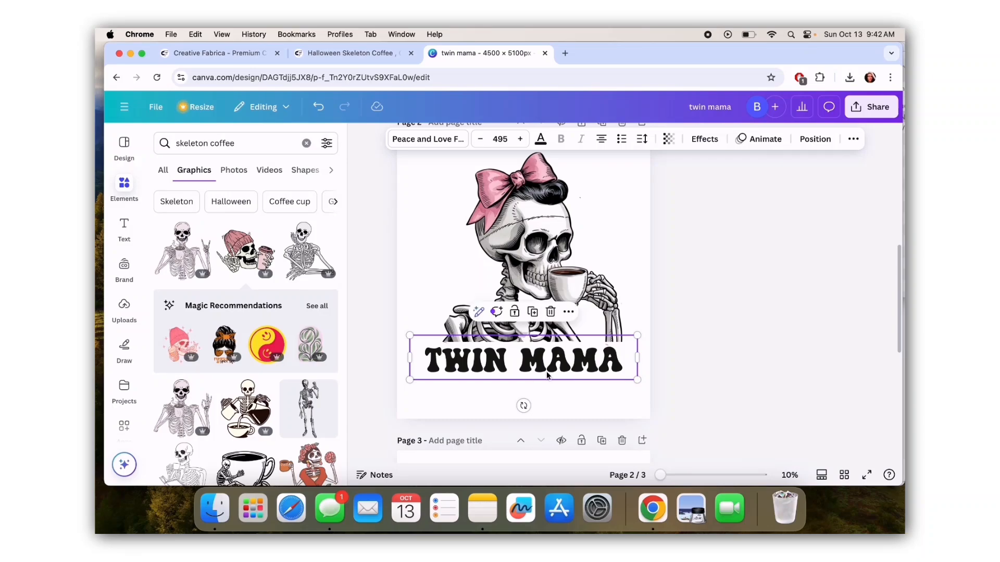
{"action": "left_click", "coordinate": [541, 138]}
{"action": "scroll", "coordinate": [193, 468], "scroll_direction": "down", "scroll_amount": 5}
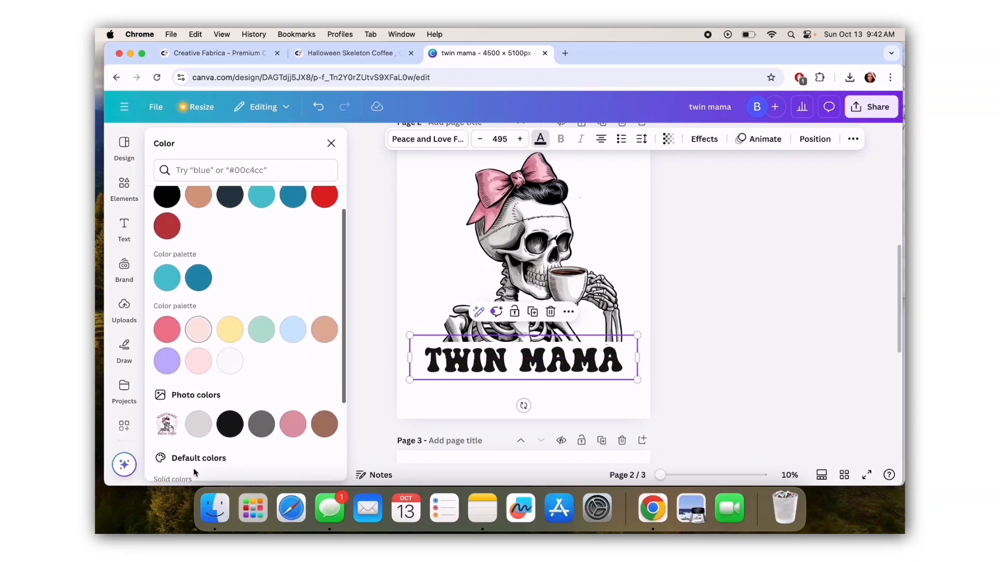
{"action": "left_click", "coordinate": [324, 349]}
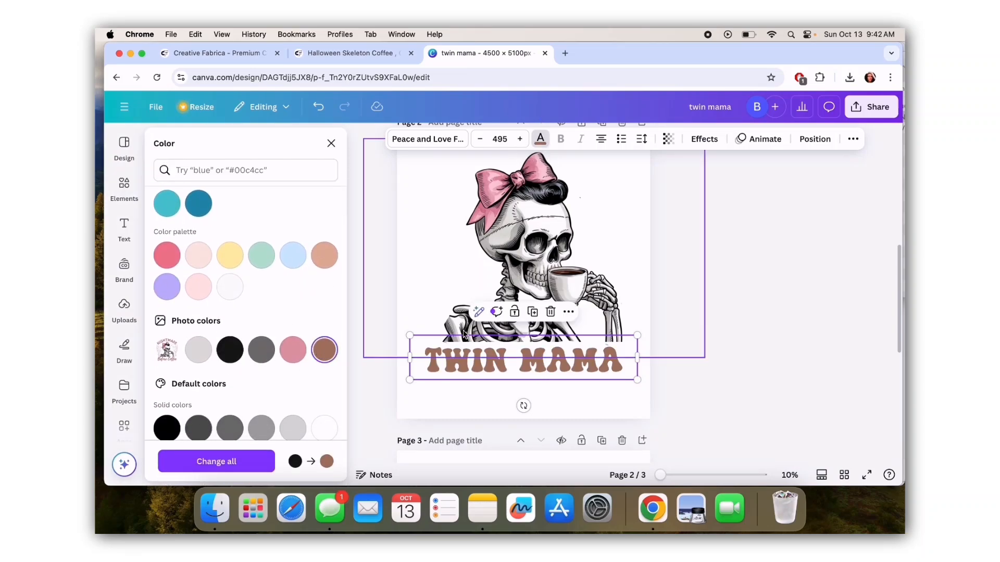
Delete the duplicated page with the brown TWIN MAMA text.
{"action": "scroll", "coordinate": [463, 334], "scroll_direction": "up", "scroll_amount": 3}
{"action": "scroll", "coordinate": [463, 330], "scroll_direction": "up", "scroll_amount": 5}
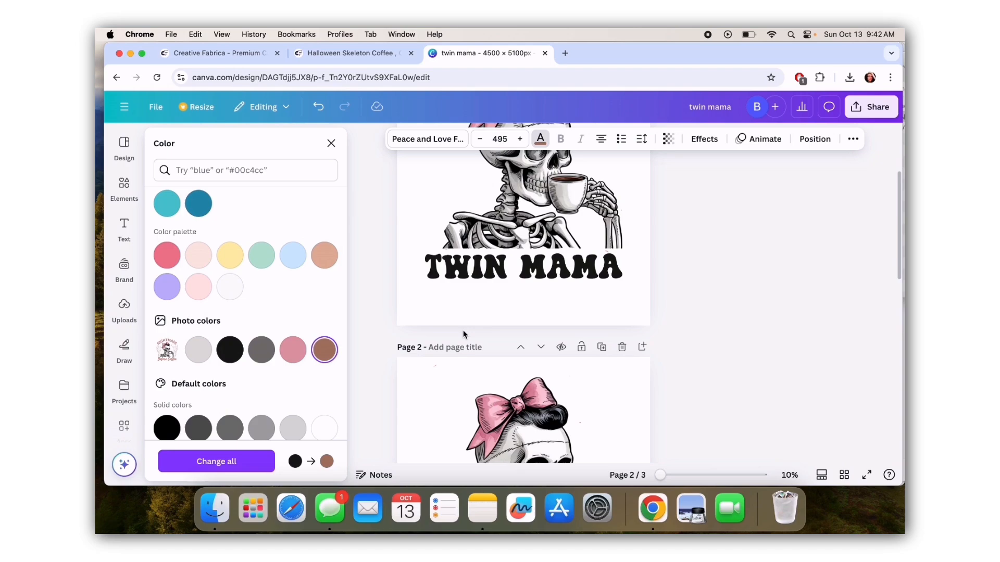
{"action": "left_click", "coordinate": [620, 348]}
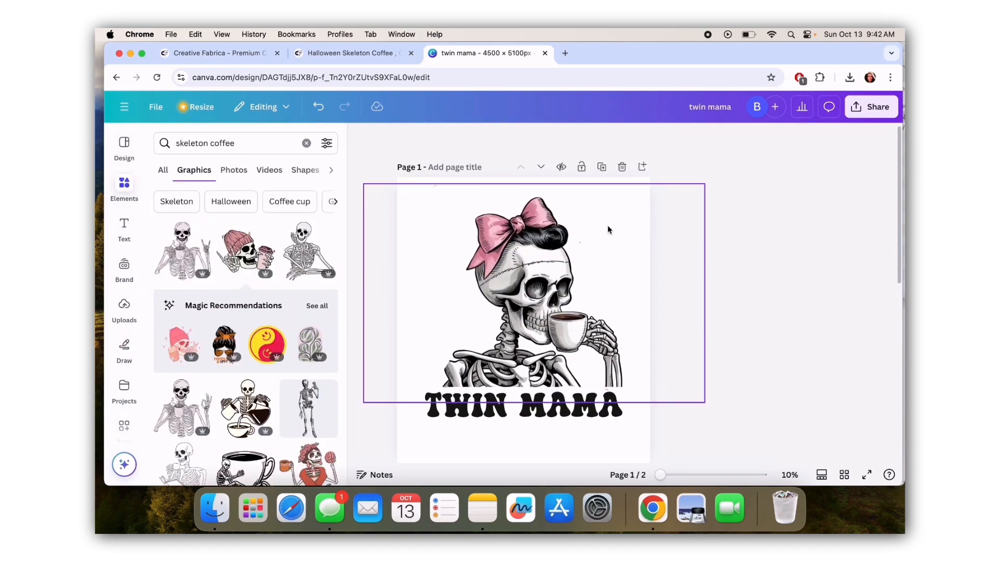
Duplicate page 1 and, on the copy, duplicate the TWIN MAMA text as a second line reading "2024" below it.
{"action": "left_click", "coordinate": [602, 167]}
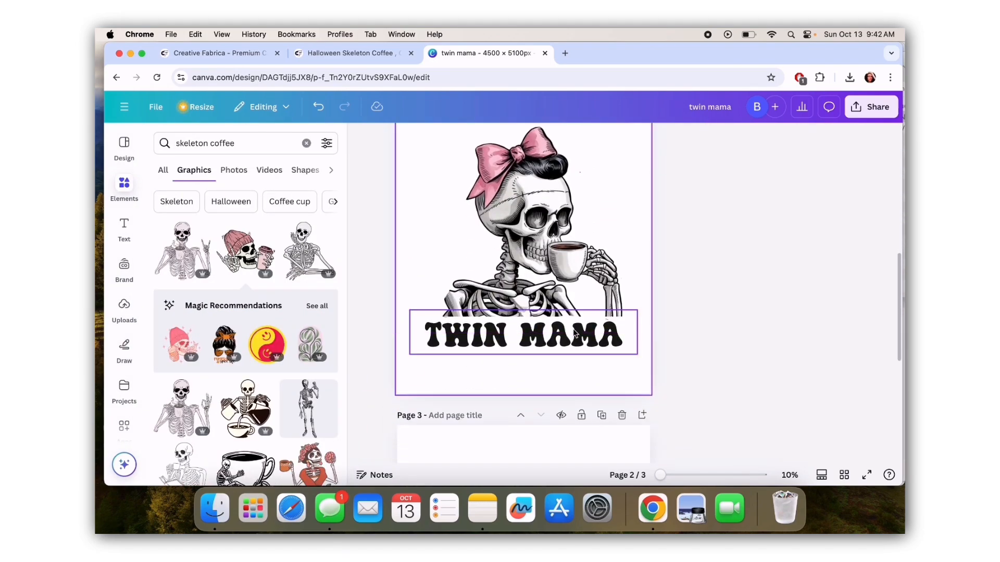
{"action": "left_click", "coordinate": [575, 333]}
{"action": "key", "text": "super+d"}
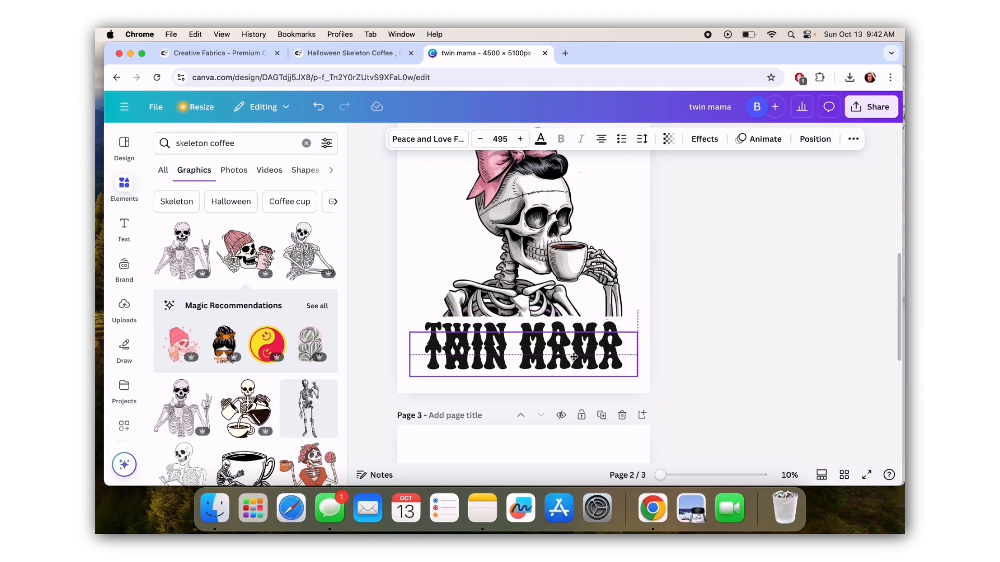
{"action": "key", "text": "Return"}
{"action": "type", "text": "2024"}
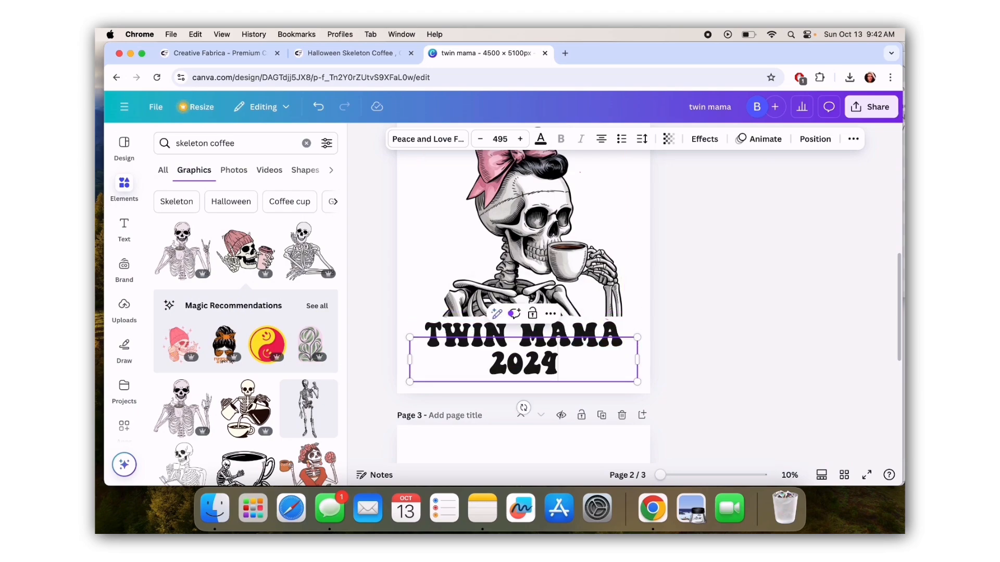
{"action": "left_click", "coordinate": [749, 307]}
{"action": "left_click", "coordinate": [573, 367]}
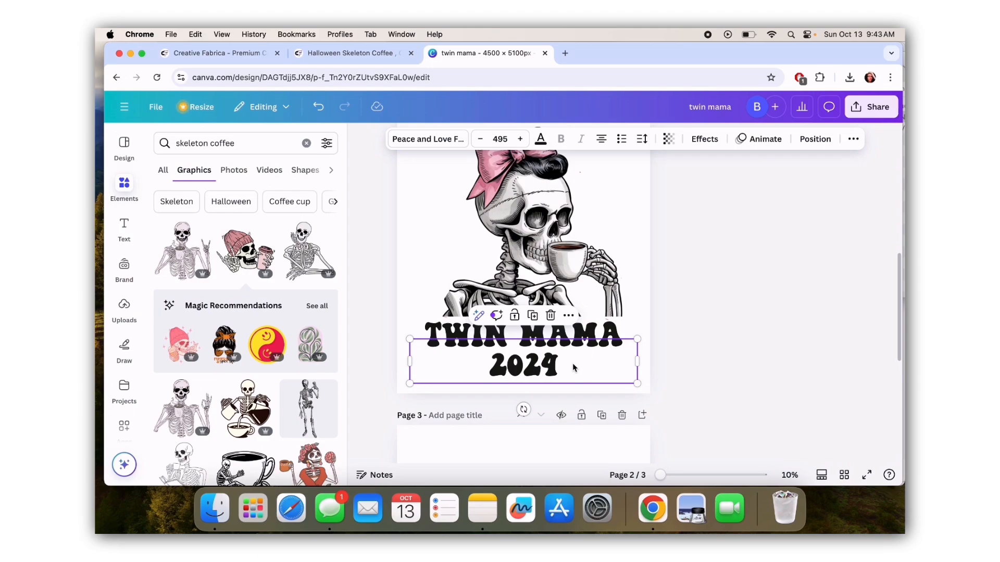
{"action": "scroll", "coordinate": [573, 363], "scroll_direction": "up", "scroll_amount": 5}
{"action": "scroll", "coordinate": [573, 367], "scroll_direction": "down", "scroll_amount": 5}
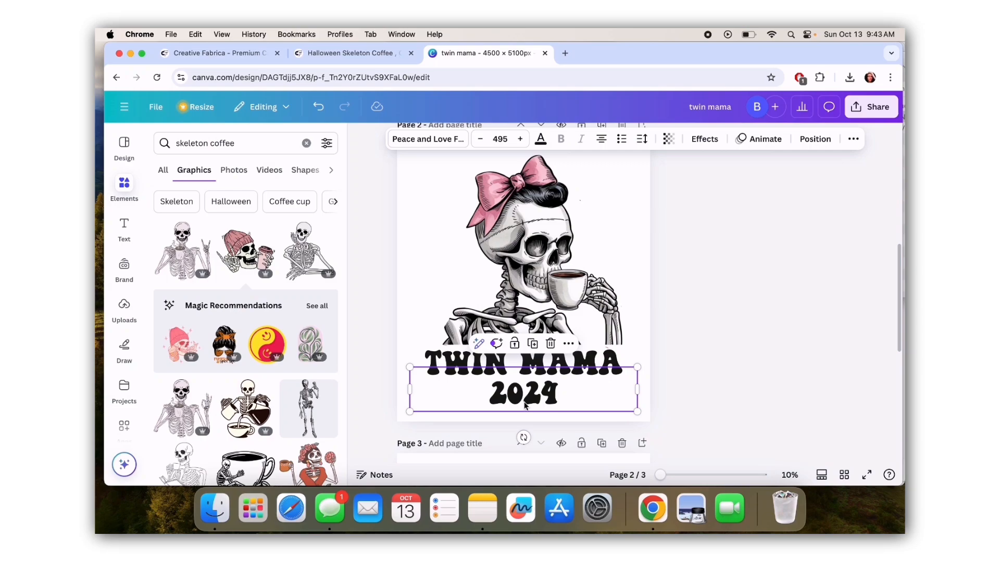
{"action": "scroll", "coordinate": [524, 406], "scroll_direction": "up", "scroll_amount": 8}
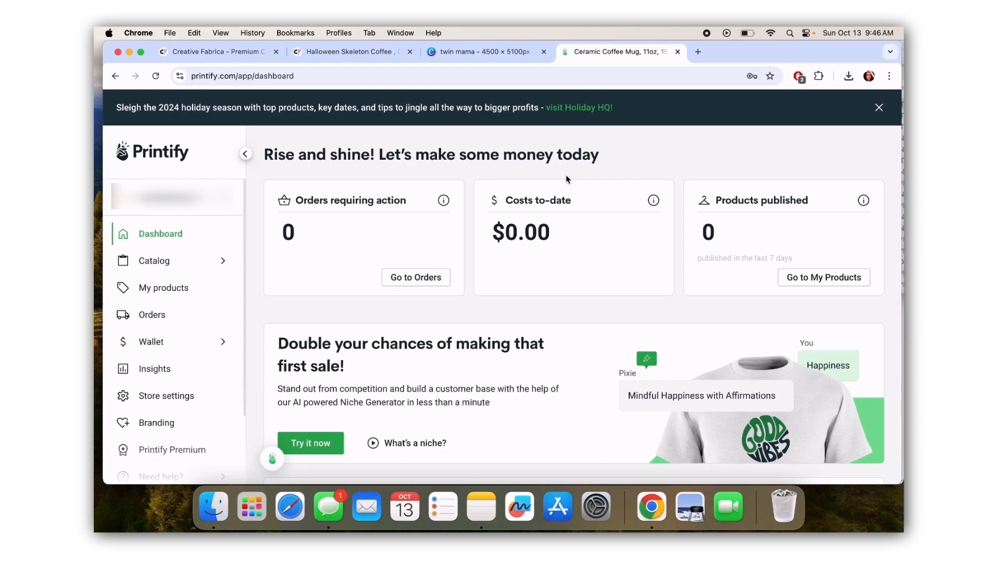
Browse the Home & Living mugs in the Printify catalog and open the Accent Coffee Mug (11, 15oz).
{"action": "left_click", "coordinate": [223, 261]}
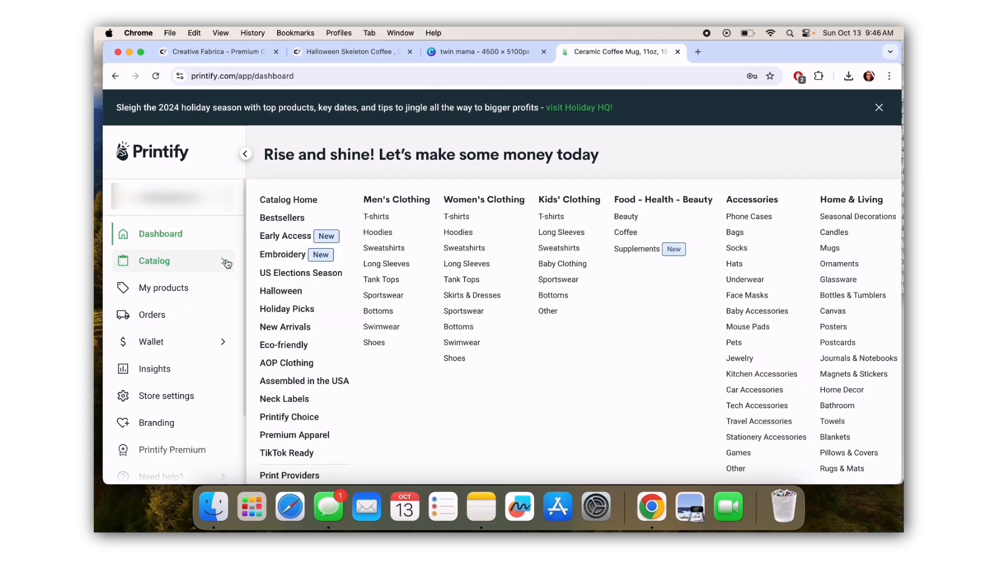
{"action": "left_click", "coordinate": [830, 248]}
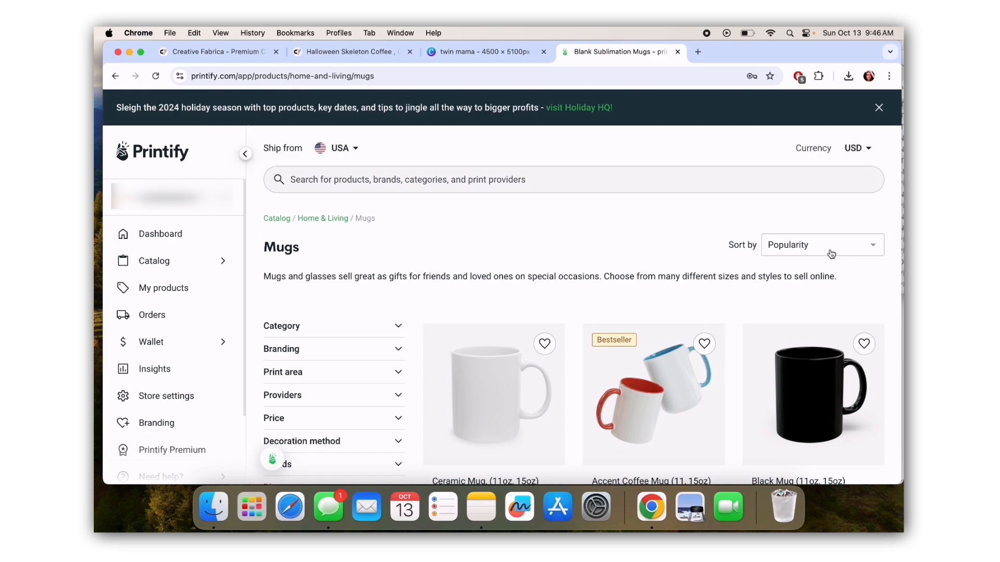
{"action": "scroll", "coordinate": [831, 253], "scroll_direction": "down", "scroll_amount": 5}
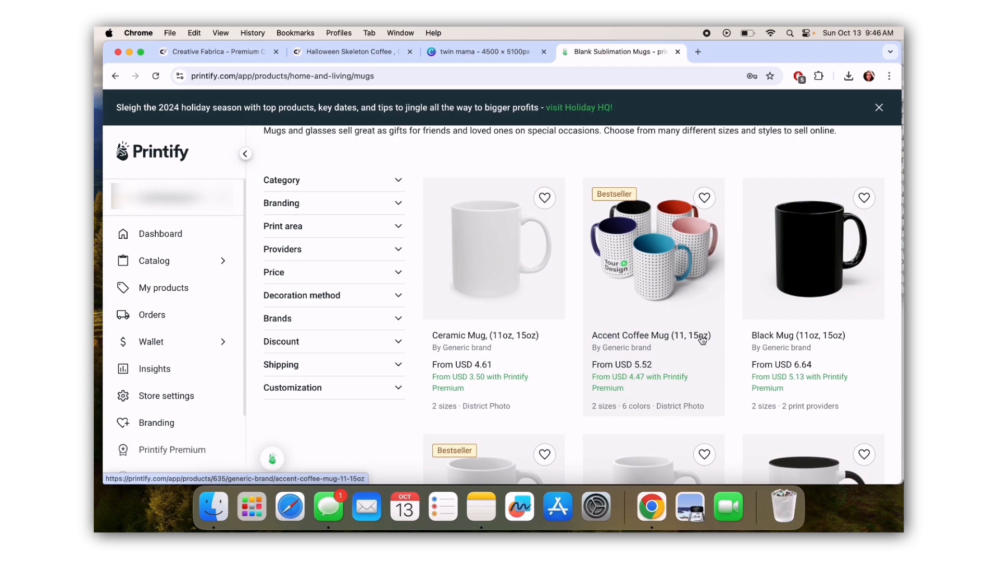
{"action": "scroll", "coordinate": [702, 340], "scroll_direction": "down", "scroll_amount": 2}
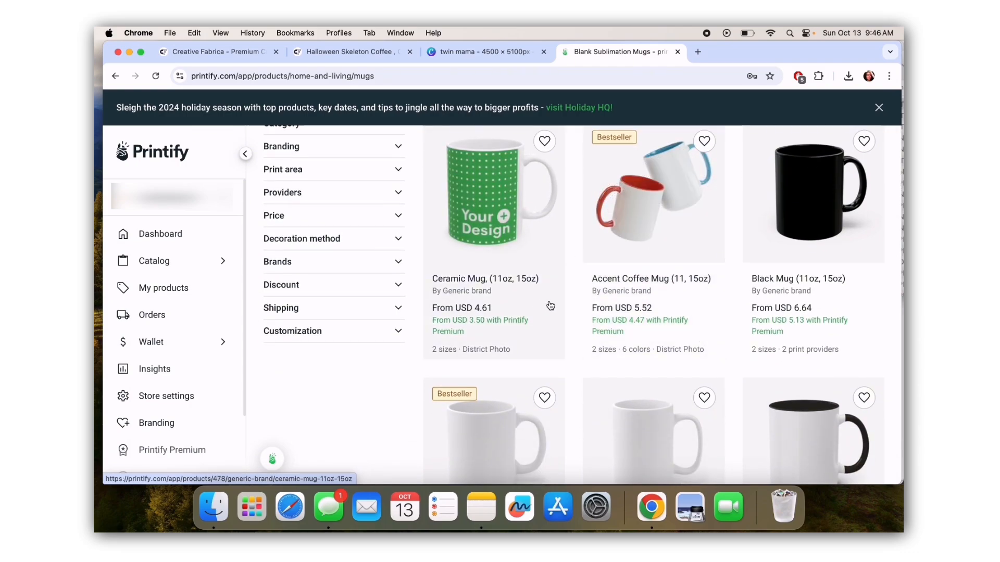
{"action": "scroll", "coordinate": [551, 305], "scroll_direction": "down", "scroll_amount": 5}
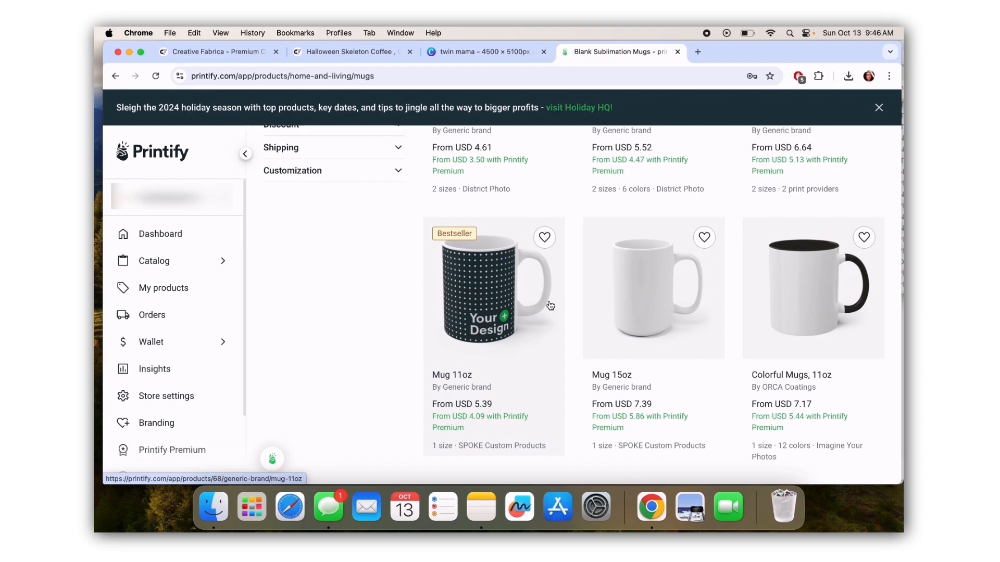
{"action": "scroll", "coordinate": [551, 306], "scroll_direction": "up", "scroll_amount": 4}
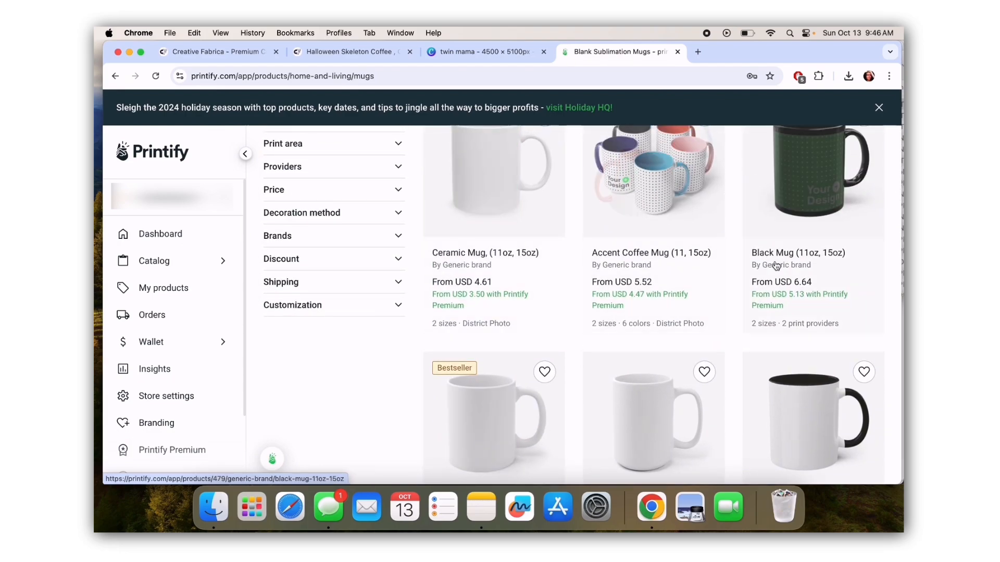
{"action": "scroll", "coordinate": [767, 263], "scroll_direction": "up", "scroll_amount": 2}
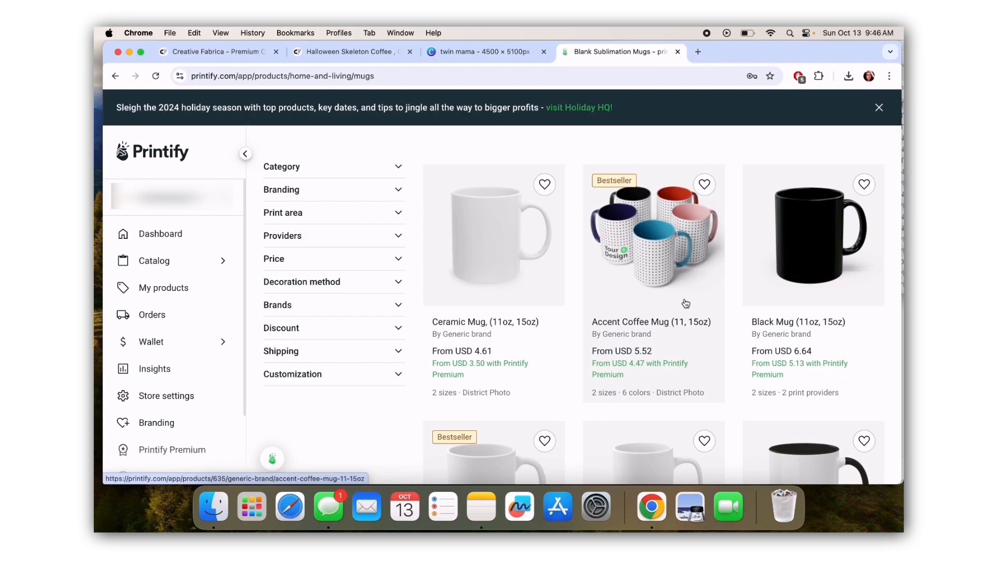
{"action": "left_click", "coordinate": [671, 265]}
Start designing the accent mug with the provider District Photo.
{"action": "scroll", "coordinate": [729, 280], "scroll_direction": "down", "scroll_amount": 5}
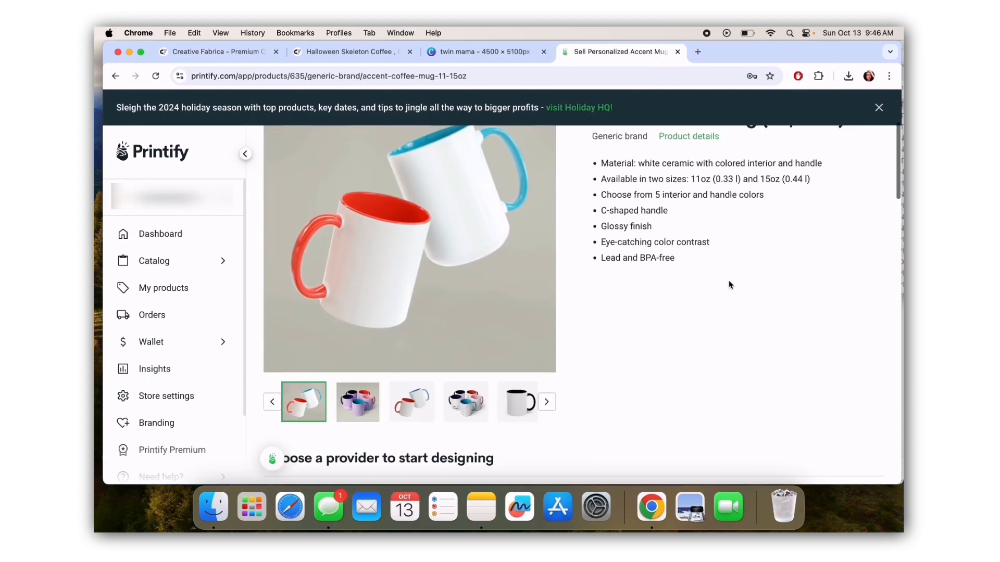
{"action": "scroll", "coordinate": [729, 285], "scroll_direction": "down", "scroll_amount": 3}
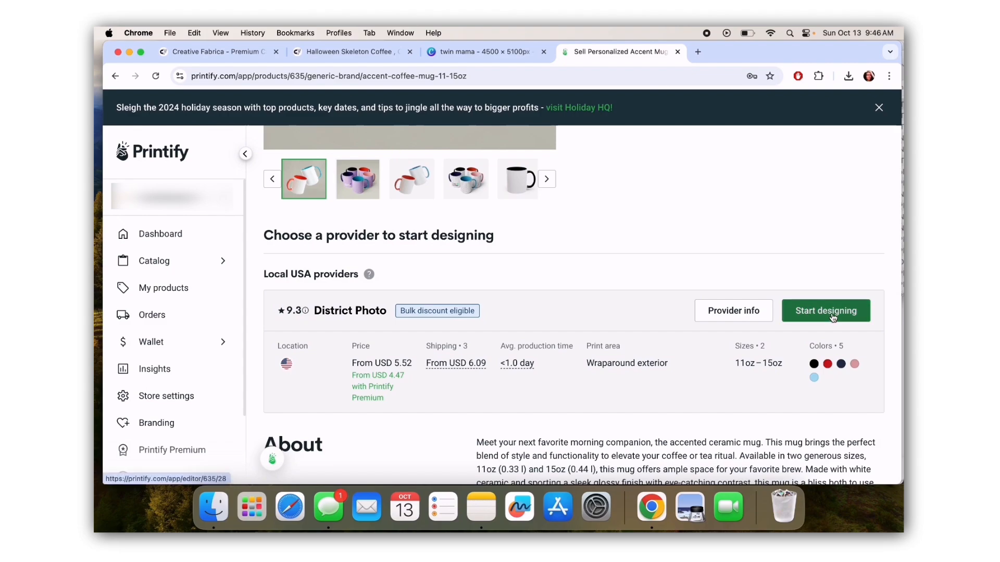
{"action": "left_click", "coordinate": [831, 312]}
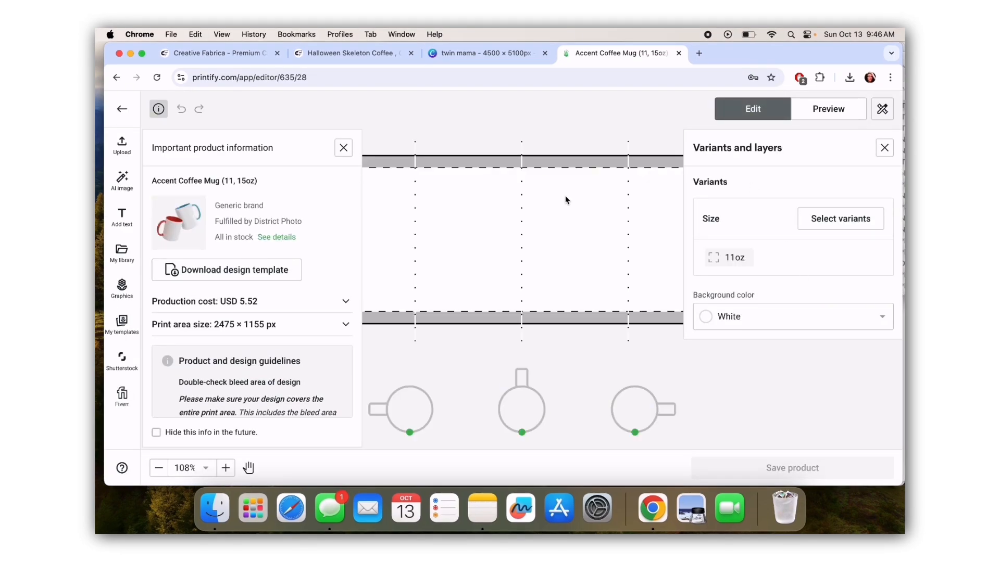
Add twin mama 1.png from the library to the mug's print area and move it to the area's left third.
{"action": "left_click", "coordinate": [127, 255]}
{"action": "left_click", "coordinate": [250, 273]}
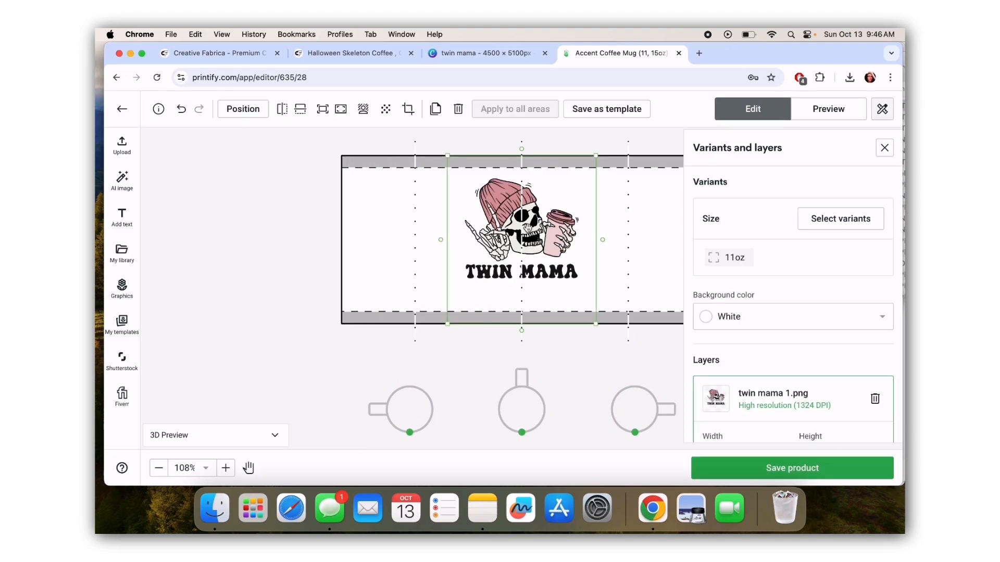
{"action": "left_click_drag", "start_coordinate": [541, 228], "coordinate": [431, 235]}
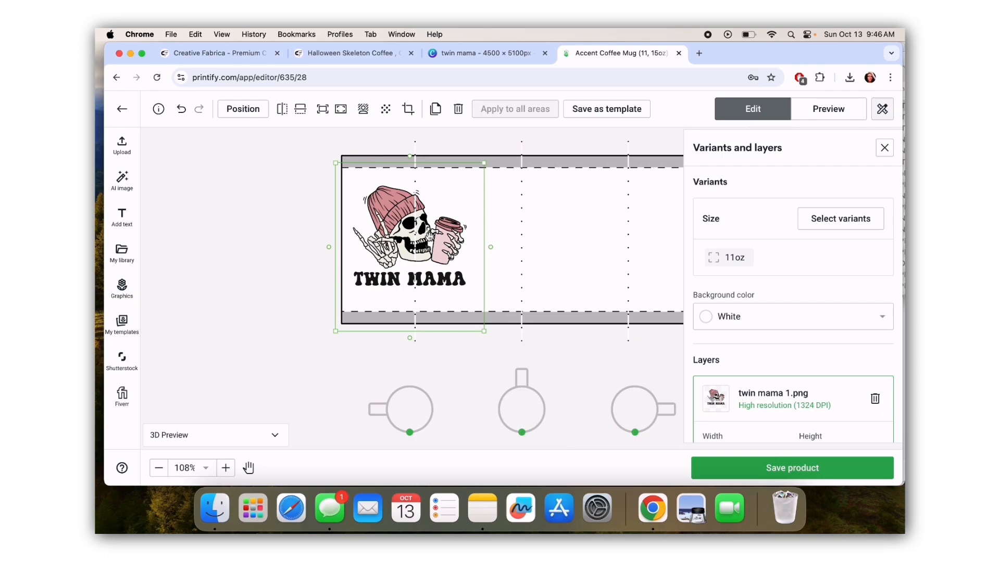
Duplicate the TWIN MAMA design and place the copy in the right third of the print area, level with the original.
{"action": "left_click", "coordinate": [435, 108]}
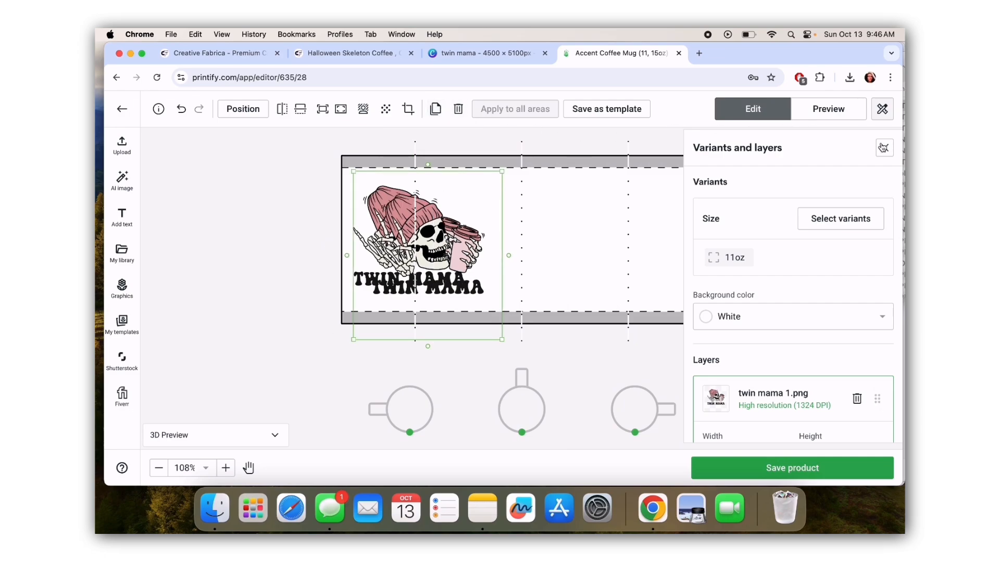
{"action": "left_click", "coordinate": [884, 147]}
{"action": "left_click_drag", "start_coordinate": [492, 241], "coordinate": [665, 240]}
{"action": "left_click_drag", "start_coordinate": [680, 235], "coordinate": [680, 234]}
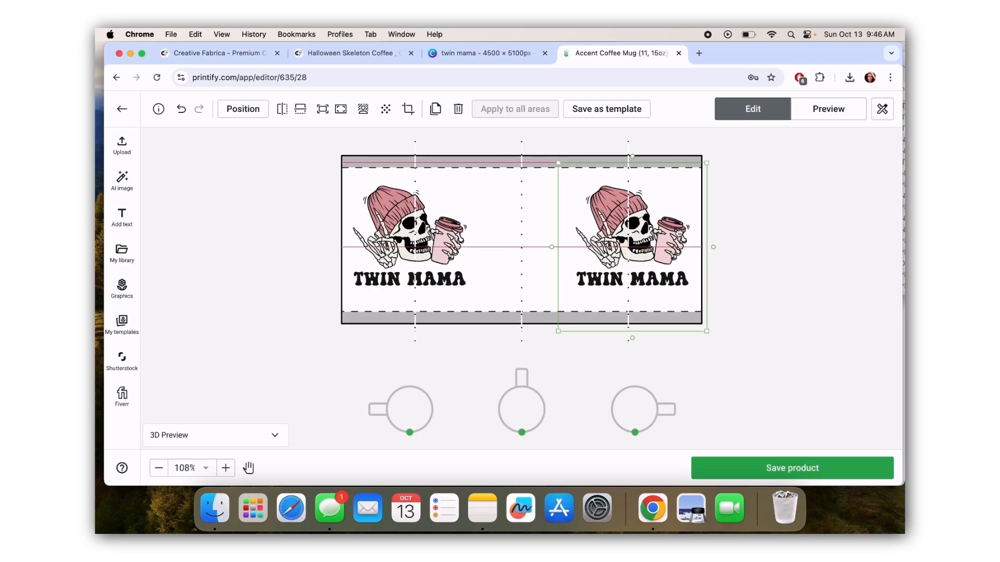
{"action": "left_click_drag", "start_coordinate": [679, 234], "coordinate": [683, 234]}
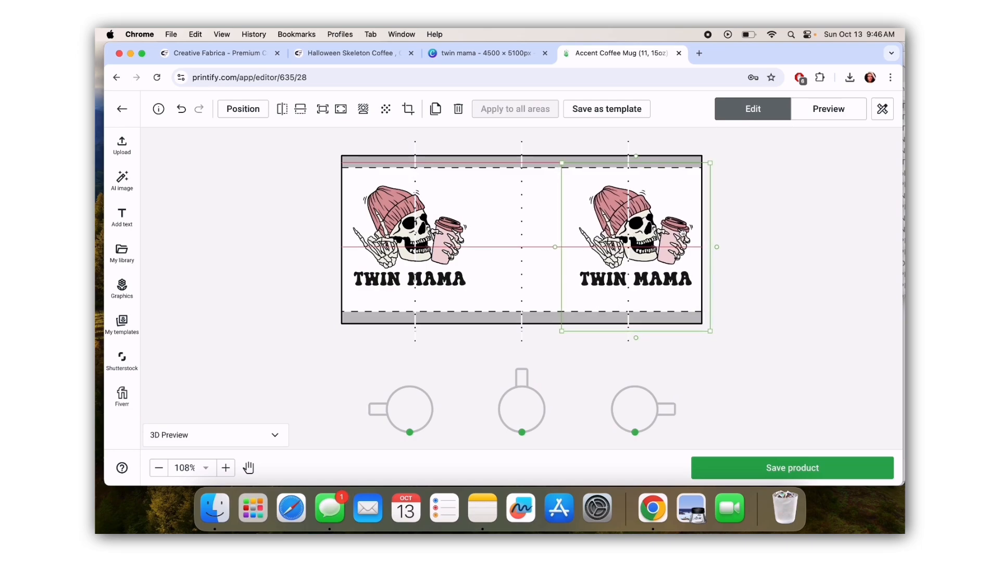
Nudge the left TWIN MAMA design slightly outward to the left and the right copy slightly outward to the right.
{"action": "left_click_drag", "start_coordinate": [414, 233], "coordinate": [409, 232]}
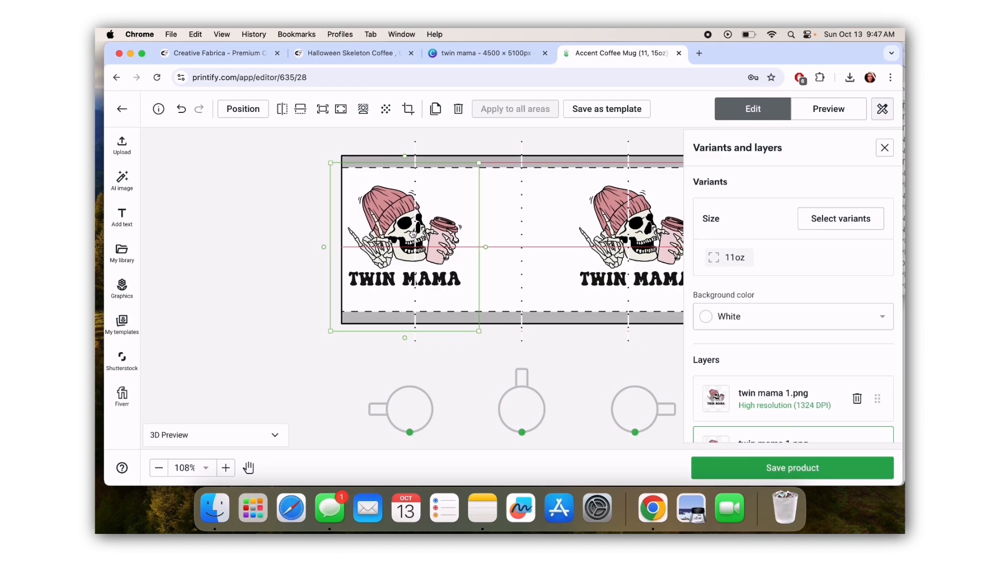
{"action": "left_click", "coordinate": [885, 145]}
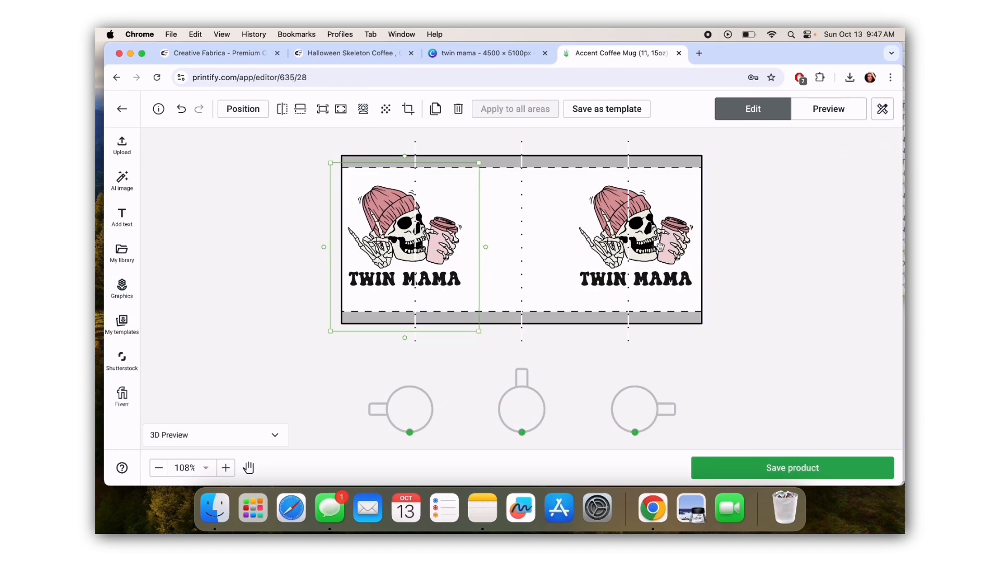
{"action": "left_click_drag", "start_coordinate": [660, 248], "coordinate": [660, 248]}
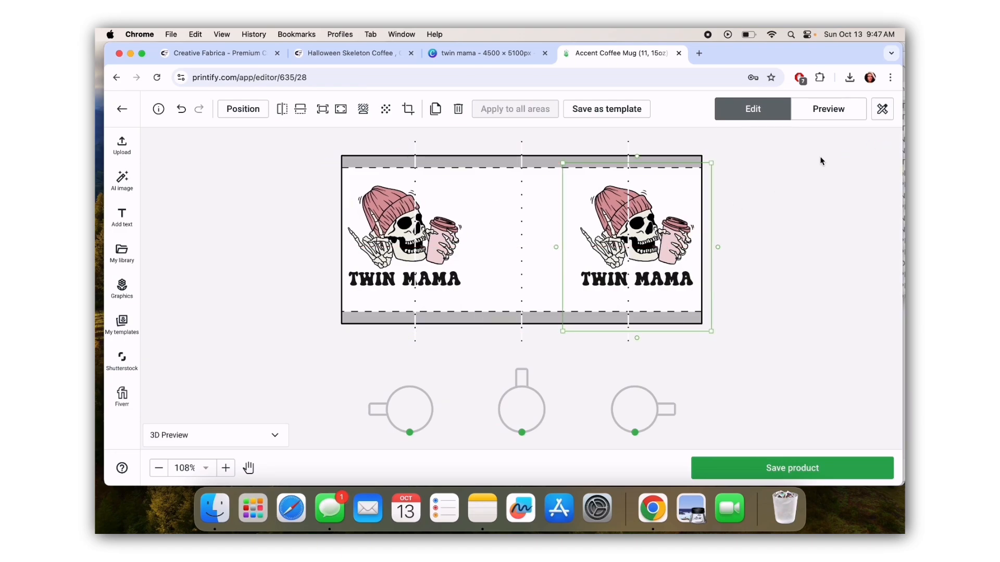
Check the accent colors available in the mug's variant selection and return to the variants and layers overview.
{"action": "left_click", "coordinate": [881, 109]}
{"action": "left_click", "coordinate": [825, 219]}
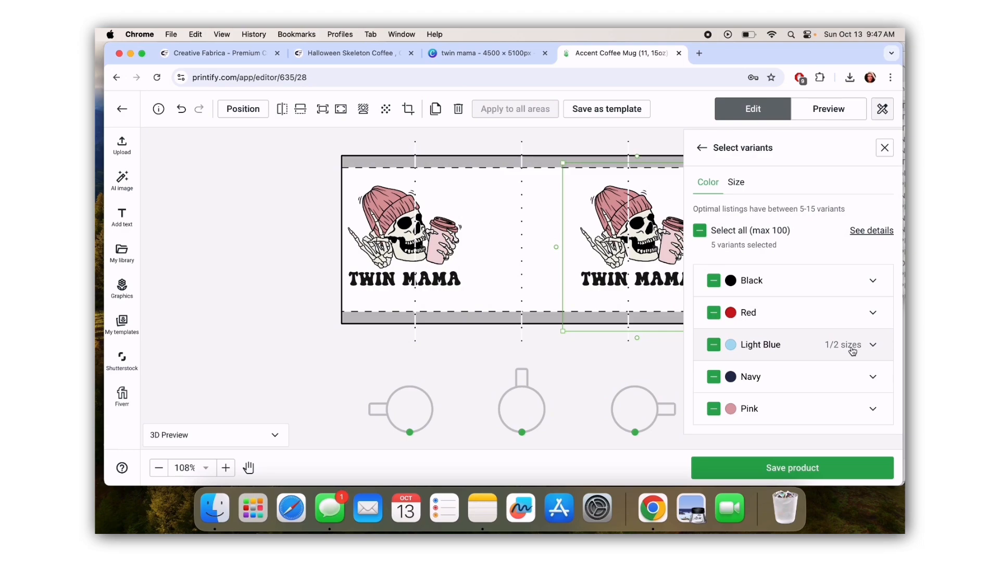
{"action": "left_click", "coordinate": [702, 148]}
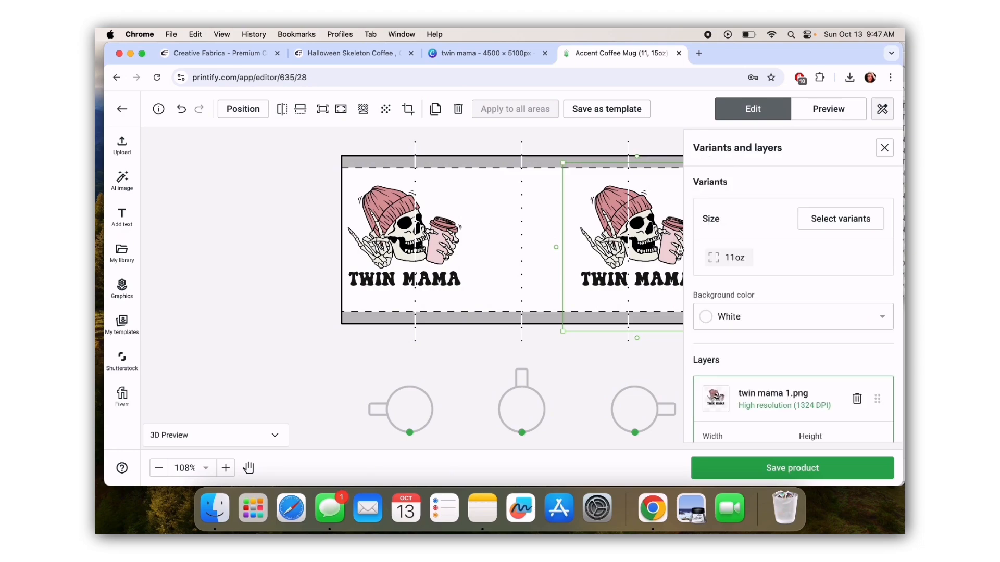
Preview the mug mockup in pink from its Left and Right views.
{"action": "left_click", "coordinate": [838, 110]}
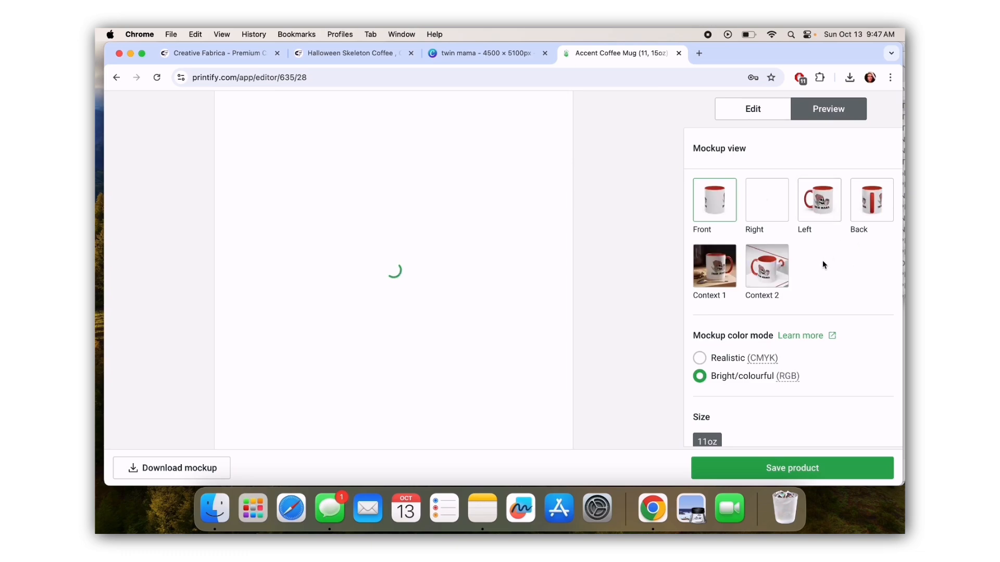
{"action": "scroll", "coordinate": [765, 334], "scroll_direction": "down", "scroll_amount": 4}
{"action": "left_click", "coordinate": [802, 396]}
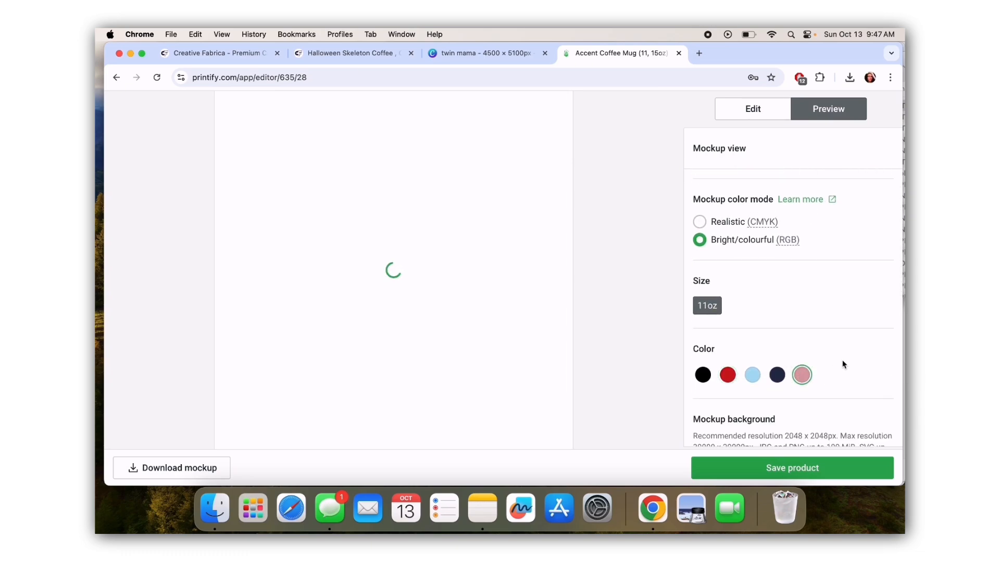
{"action": "scroll", "coordinate": [841, 361], "scroll_direction": "up", "scroll_amount": 3}
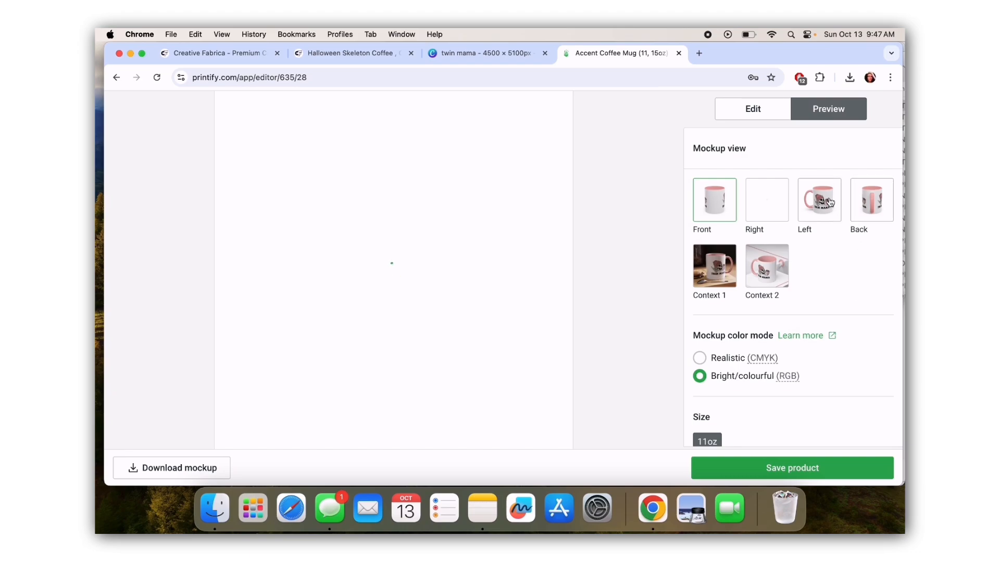
{"action": "left_click", "coordinate": [832, 198]}
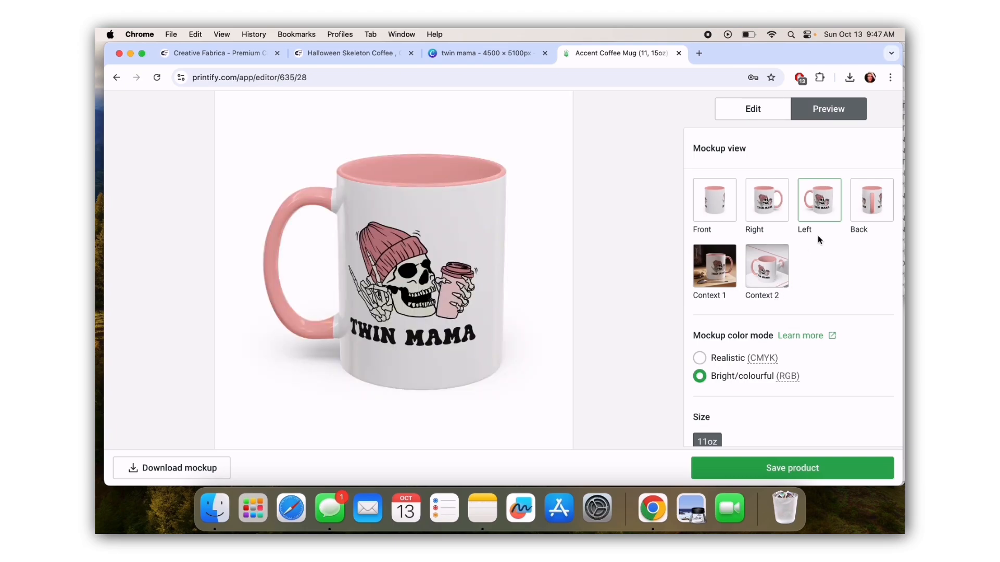
{"action": "left_click", "coordinate": [778, 201]}
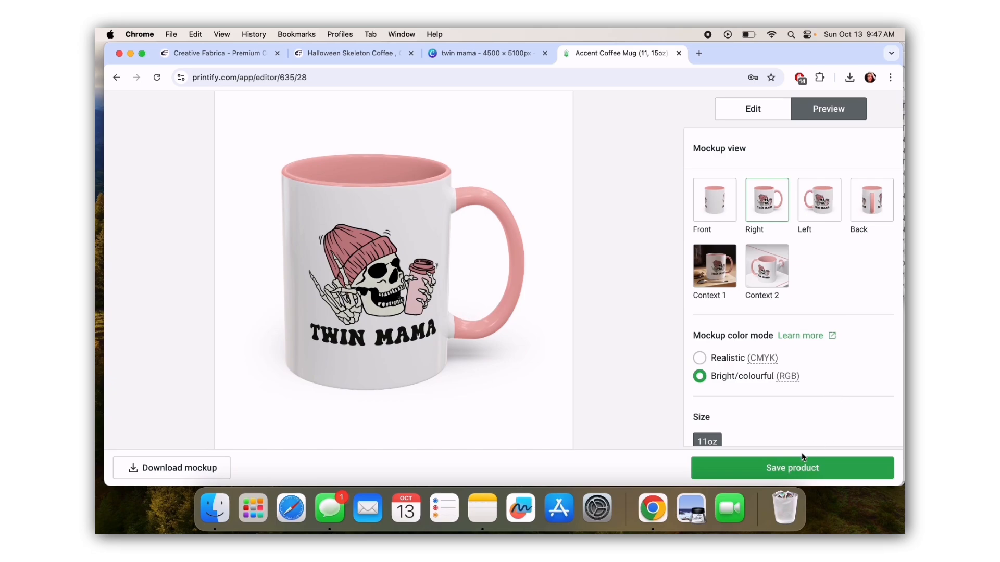
Save the mug product and keep the preselected mockups for its listing.
{"action": "left_click", "coordinate": [803, 473]}
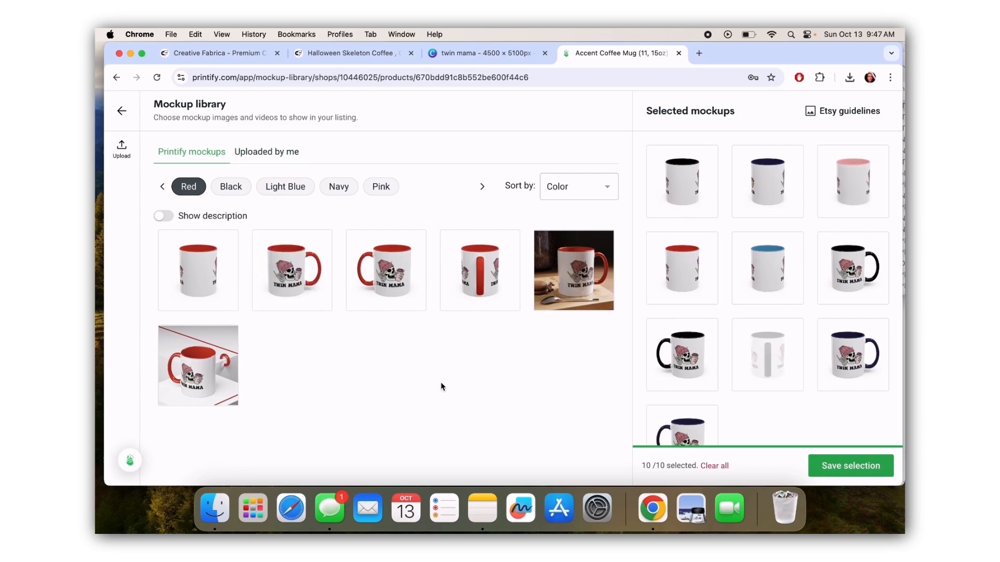
{"action": "left_click", "coordinate": [821, 466]}
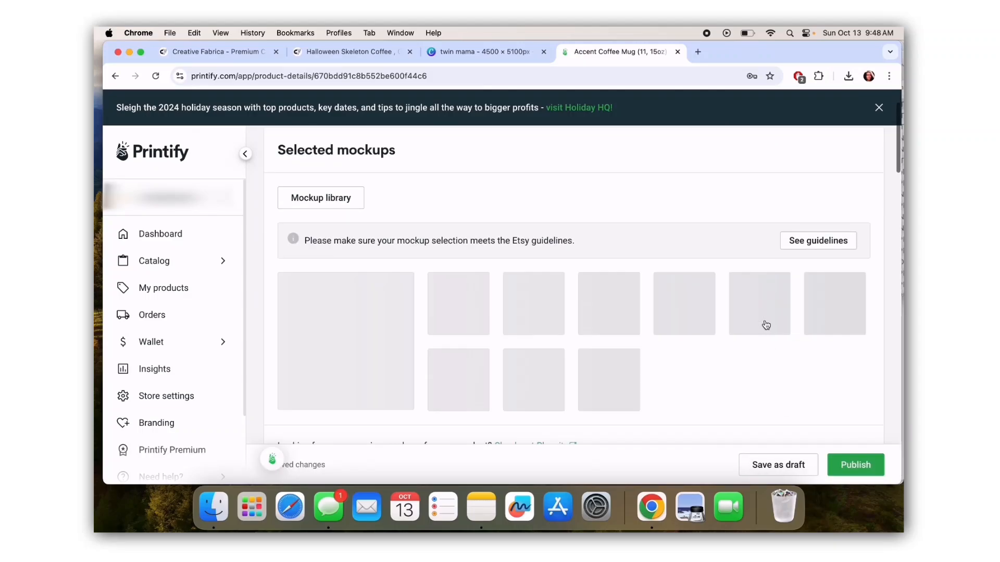
Replace the listing title with "Twin mama mug gift for twin mom".
{"action": "scroll", "coordinate": [763, 323], "scroll_direction": "down", "scroll_amount": 15}
{"action": "scroll", "coordinate": [704, 270], "scroll_direction": "up", "scroll_amount": 10}
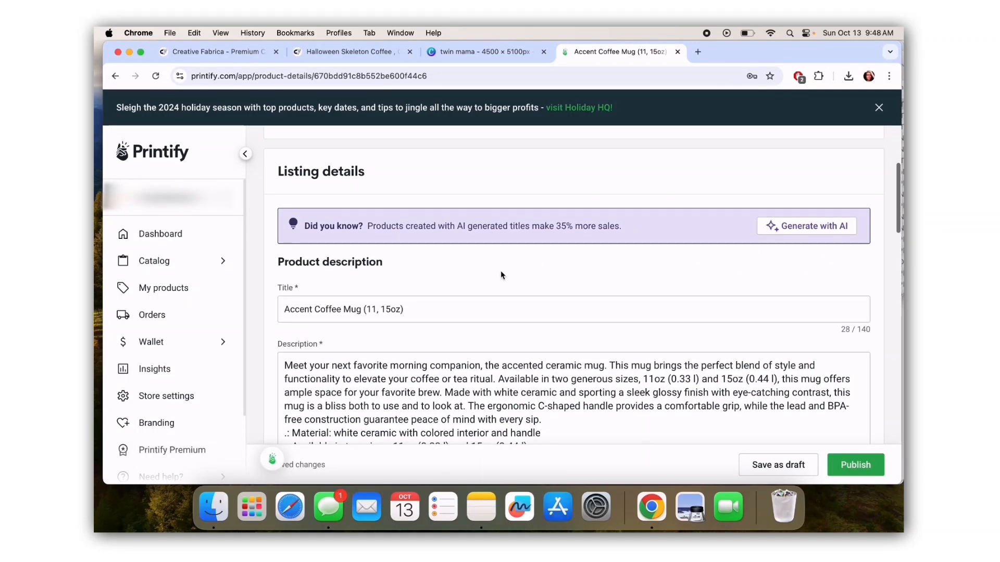
{"action": "left_click", "coordinate": [489, 307]}
{"action": "triple_click", "coordinate": [427, 306]}
{"action": "type", "text": "T"}
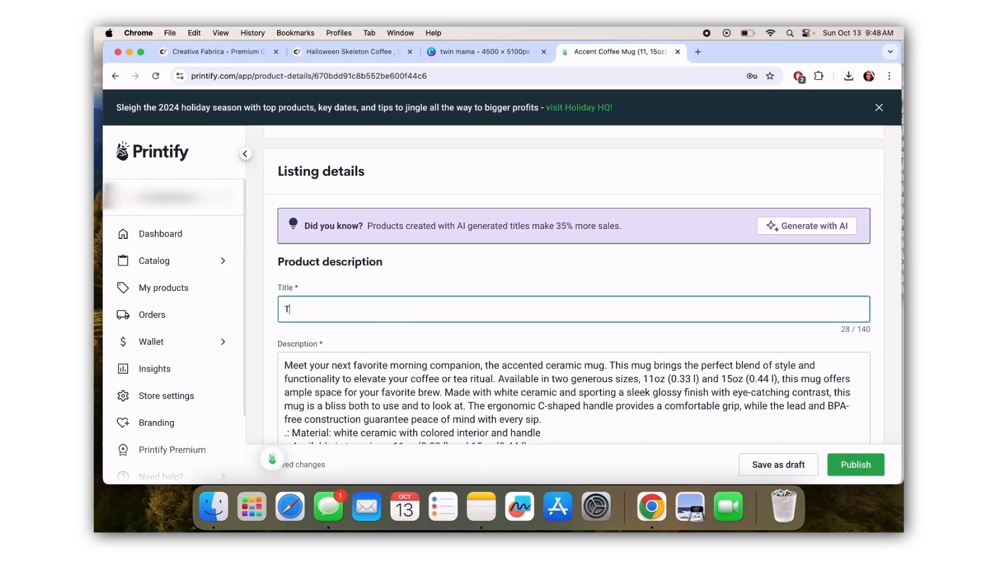
{"action": "type", "text": "iwn mama mug gift for twin mom"}
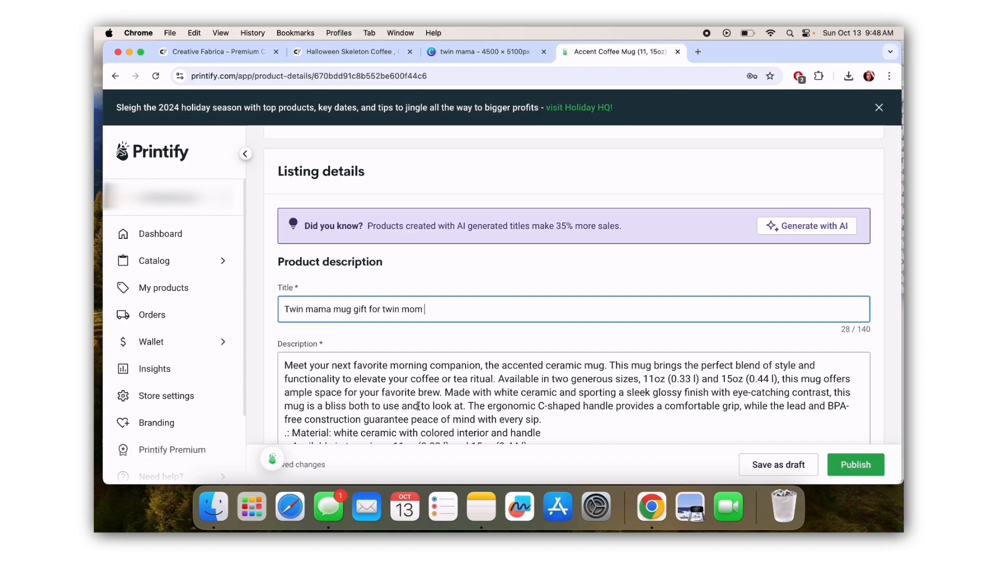
Replace the default product description with "this is a twin mama mug and it will maek the best gift for any twin mom.".
{"action": "scroll", "coordinate": [329, 320], "scroll_direction": "down", "scroll_amount": 2}
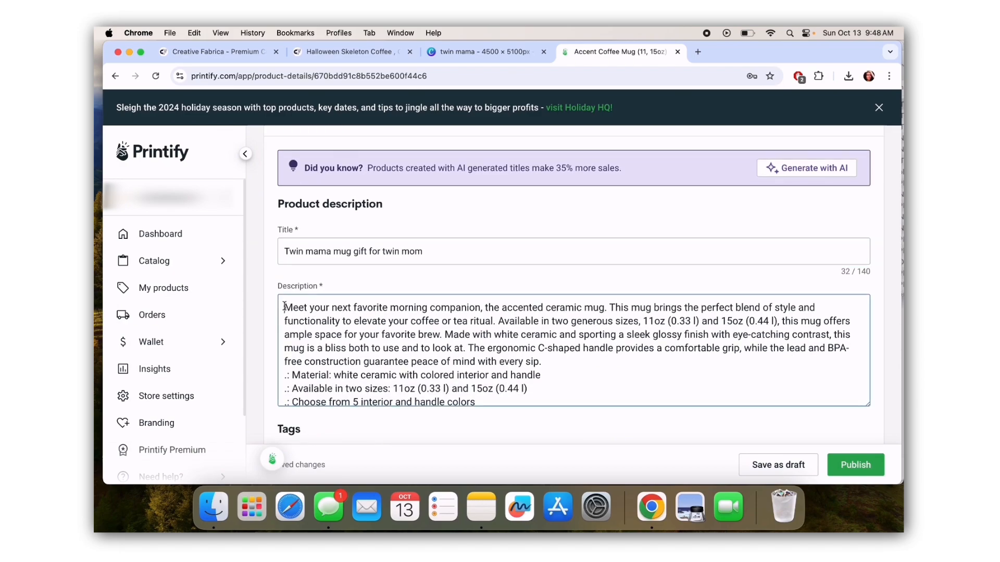
{"action": "left_click_drag", "start_coordinate": [285, 307], "coordinate": [531, 451]}
{"action": "key", "text": "BackSpace"}
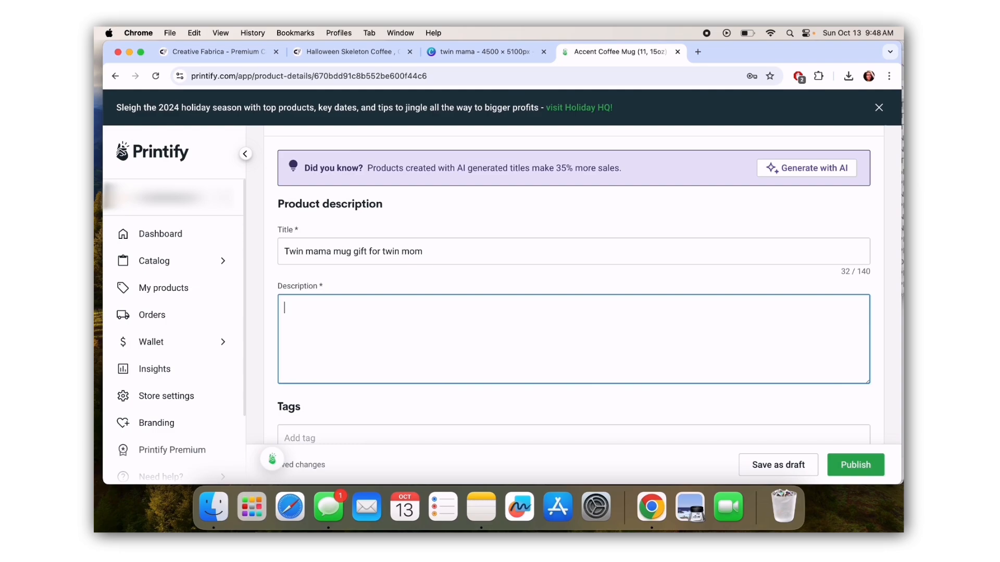
{"action": "type", "text": "is is a twin mama mug th"}
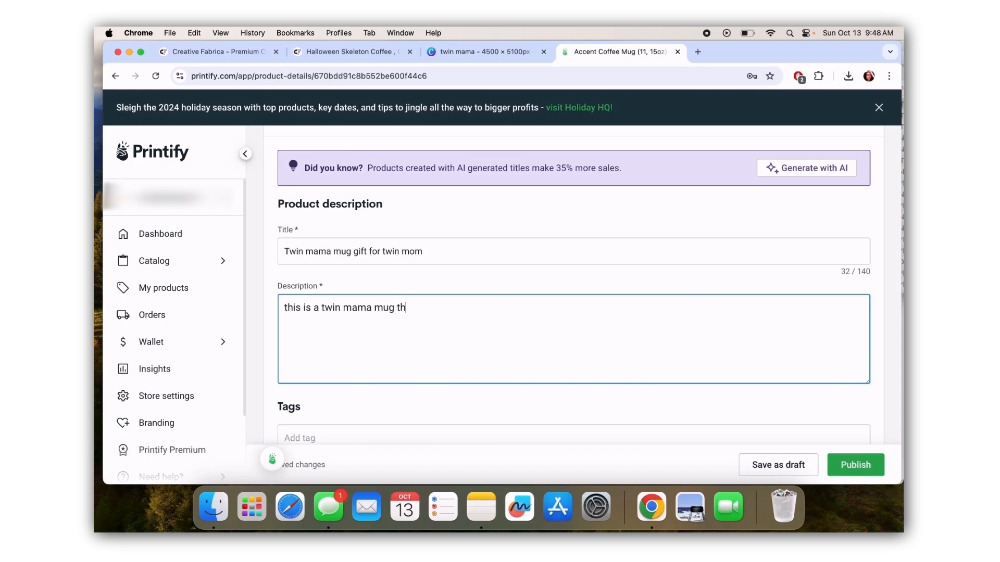
{"action": "key", "text": "BackSpace"}
{"action": "key", "text": "BackSpace"}
{"action": "type", "text": "and it will maek the best gift for "}
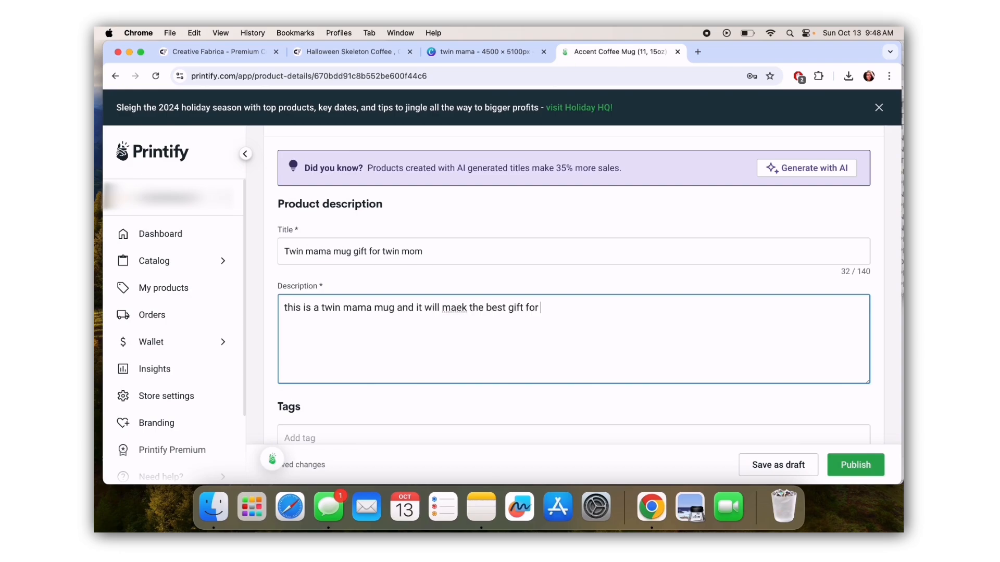
{"action": "type", "text": "any twin mom"}
Add the lines "quick facts", "returns", "cancellations" and "prcesing" below the description's opening sentence.
{"action": "type", "text": "quick "}
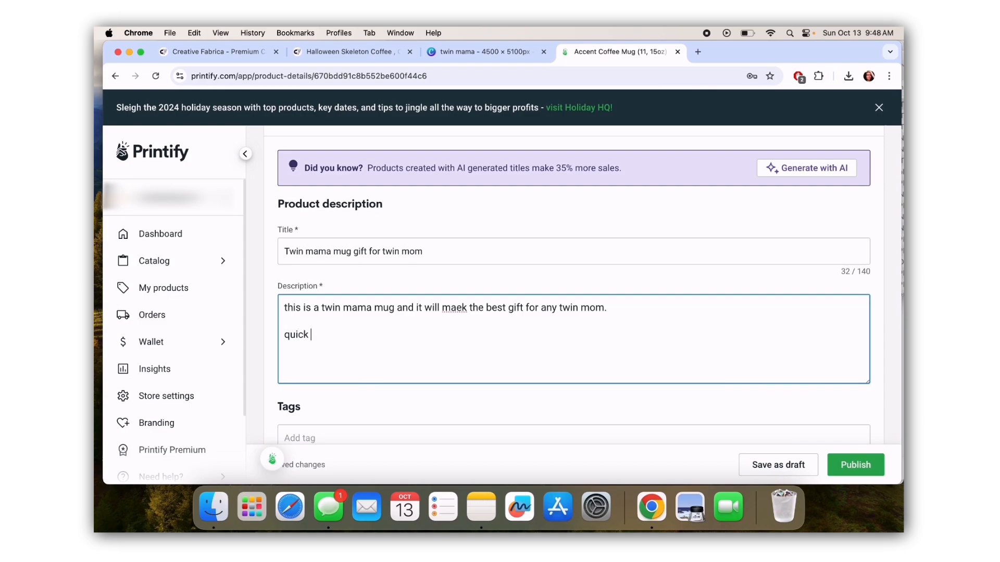
{"action": "type", "text": "facts  returns"}
{"action": "key", "text": "Return"}
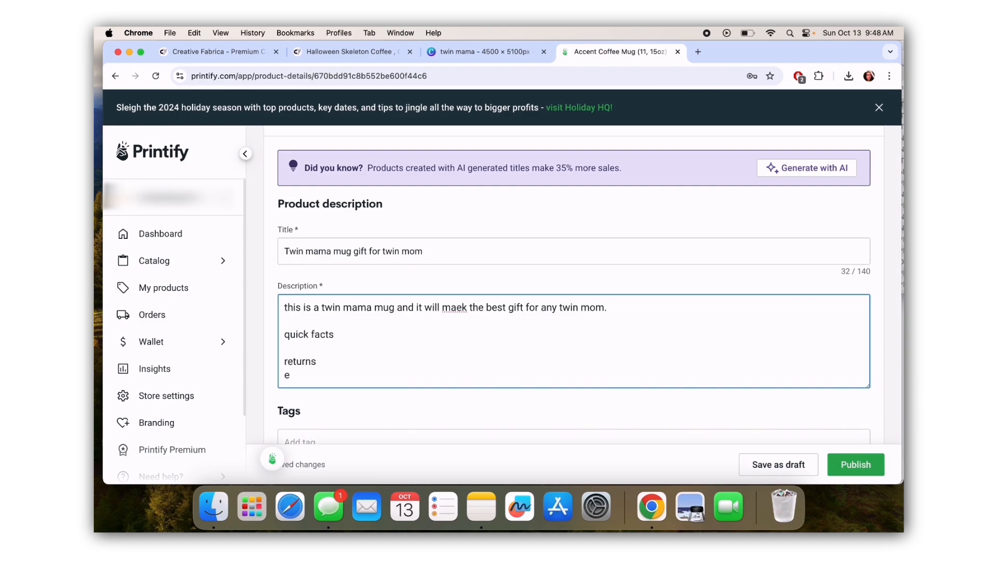
{"action": "type", "text": "cancellations"}
{"action": "key", "text": "Return"}
{"action": "type", "text": "prcesing"}
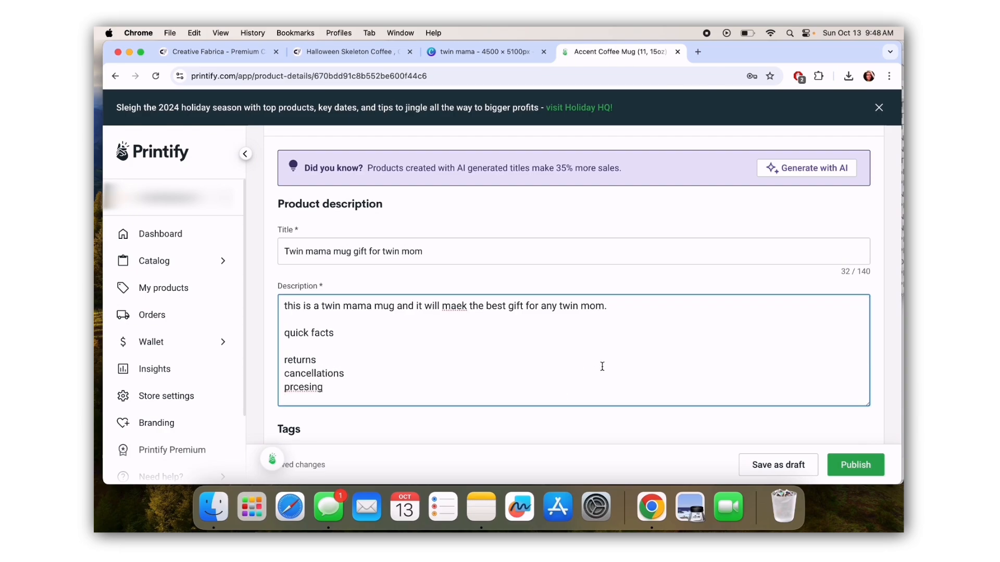
Review the listing's shipping and pricing sections and save the mug product as a draft.
{"action": "scroll", "coordinate": [615, 352], "scroll_direction": "down", "scroll_amount": 12}
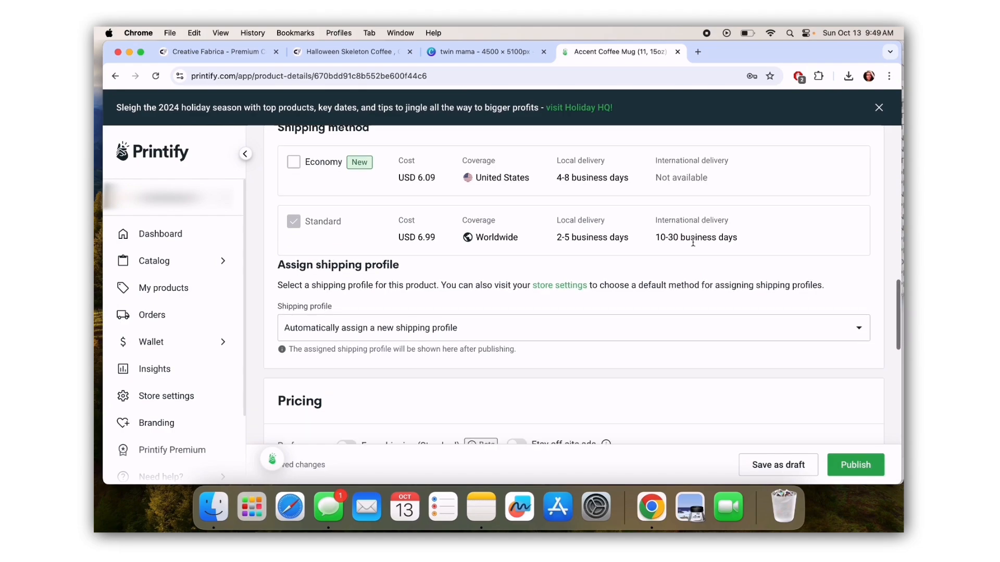
{"action": "scroll", "coordinate": [640, 286], "scroll_direction": "down", "scroll_amount": 4}
{"action": "scroll", "coordinate": [469, 307], "scroll_direction": "up", "scroll_amount": 3}
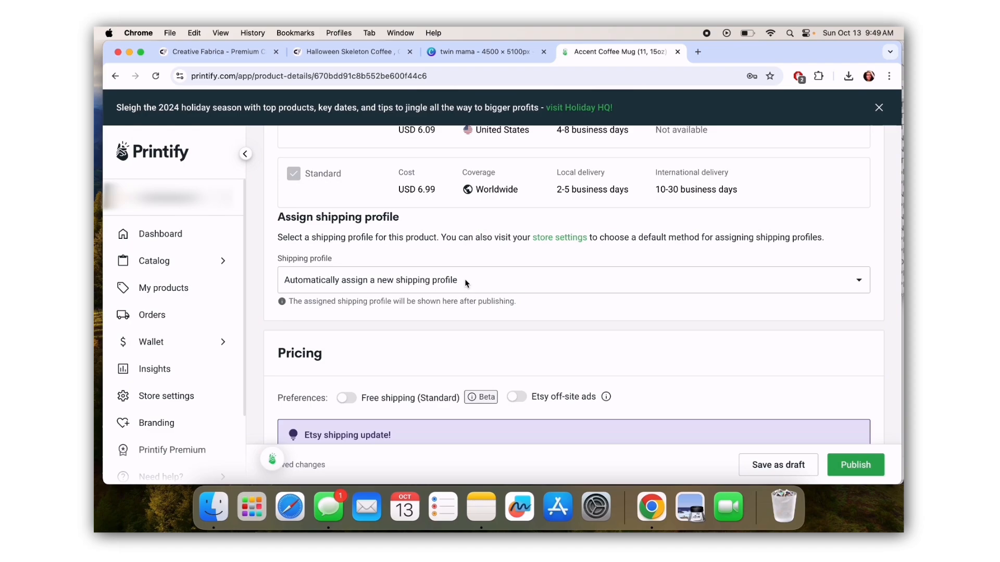
{"action": "scroll", "coordinate": [464, 279], "scroll_direction": "down", "scroll_amount": 5}
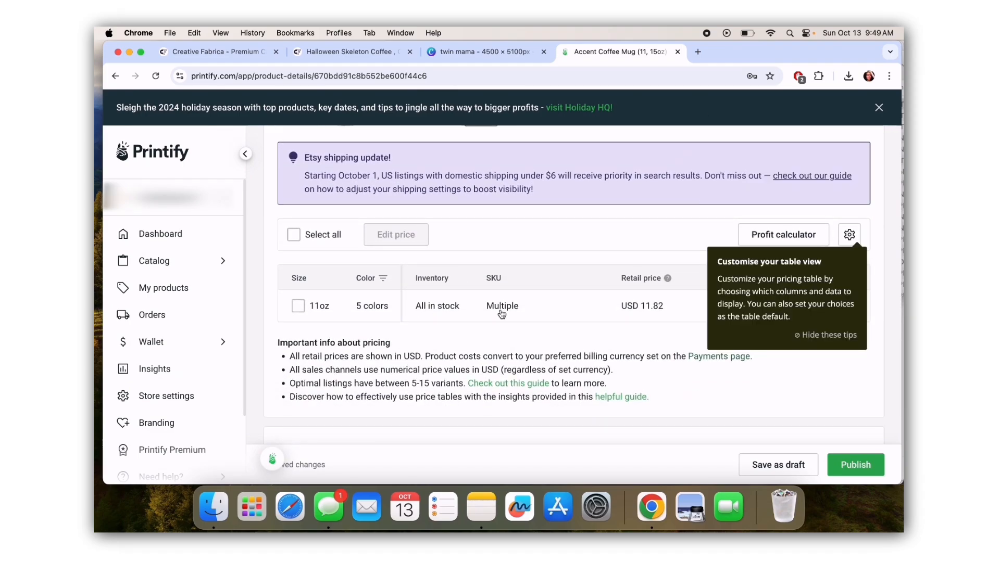
{"action": "scroll", "coordinate": [501, 314], "scroll_direction": "up", "scroll_amount": 15}
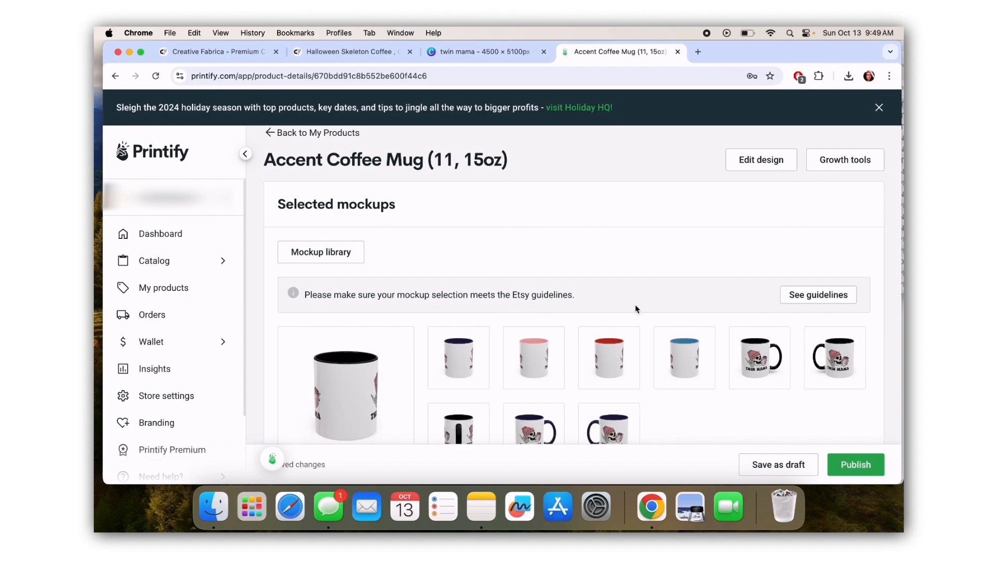
{"action": "left_click", "coordinate": [761, 460]}
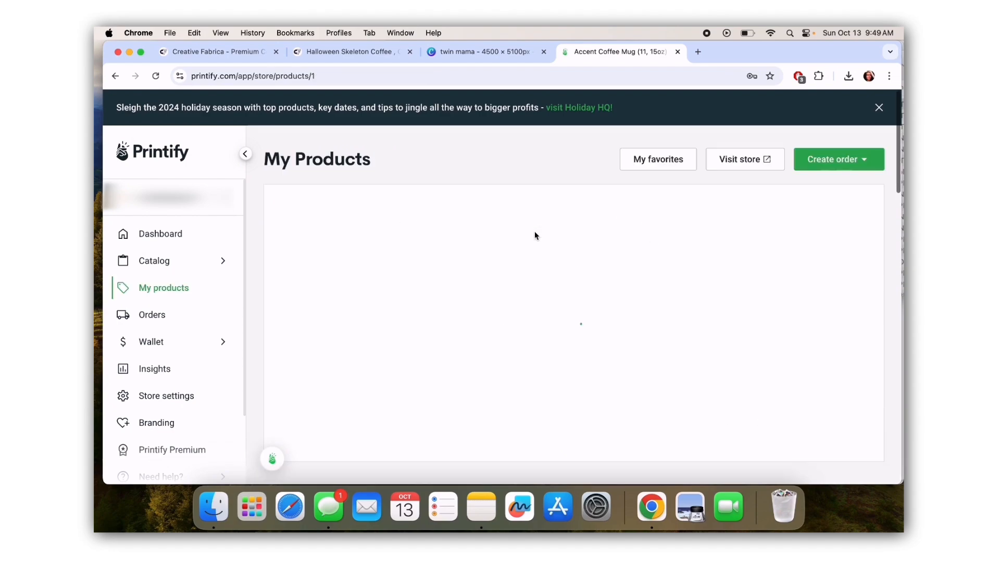
Duplicate the "Twin mama mug gift for twin mom" product and open the copy's listing details.
{"action": "scroll", "coordinate": [534, 231], "scroll_direction": "down", "scroll_amount": 3}
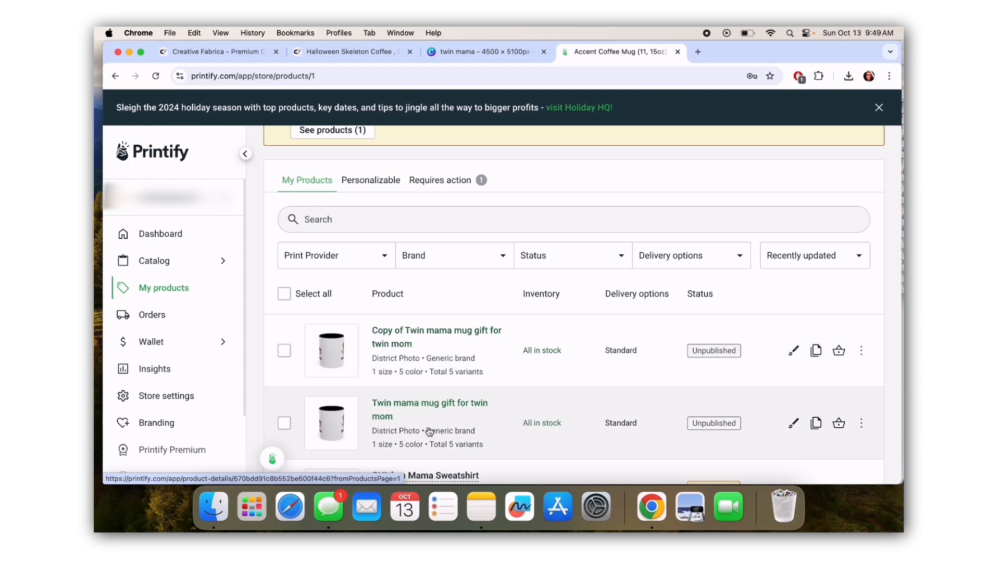
{"action": "left_click", "coordinate": [447, 331]}
{"action": "scroll", "coordinate": [553, 305], "scroll_direction": "down", "scroll_amount": 10}
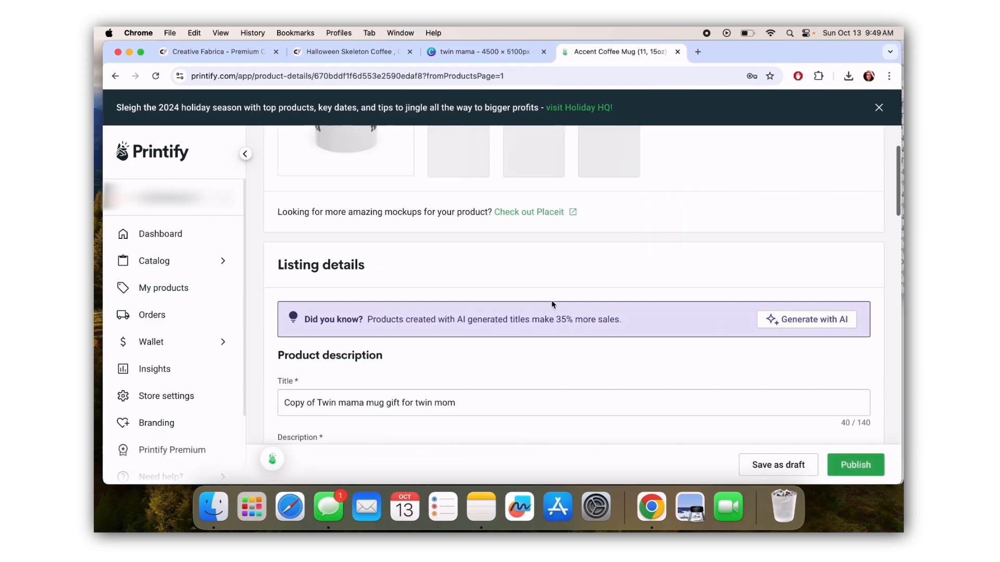
{"action": "scroll", "coordinate": [552, 304], "scroll_direction": "up", "scroll_amount": 10}
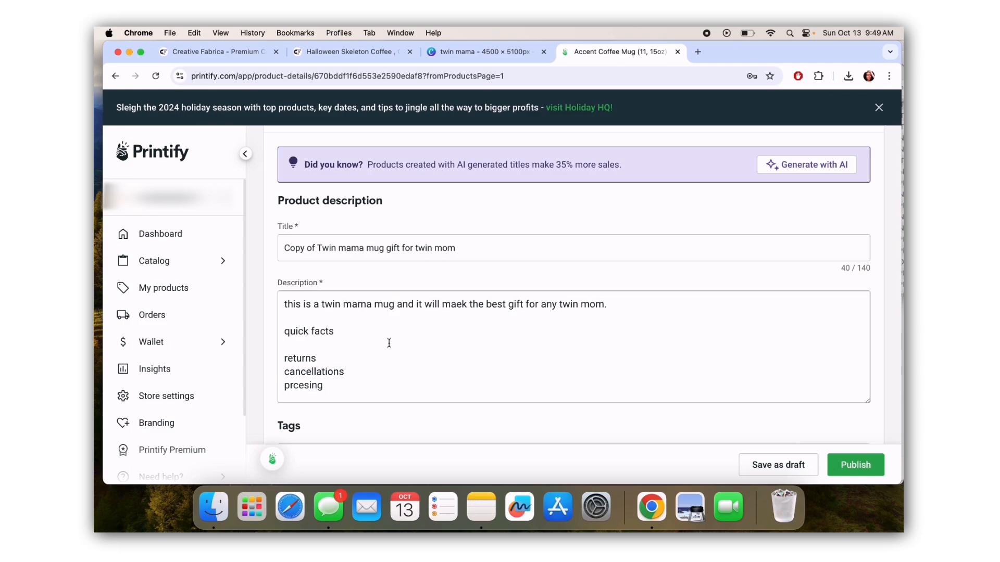
Review the copied listing's title and its reusable description lines, from the opening sentence down to "prcesing".
{"action": "scroll", "coordinate": [389, 343], "scroll_direction": "up", "scroll_amount": 8}
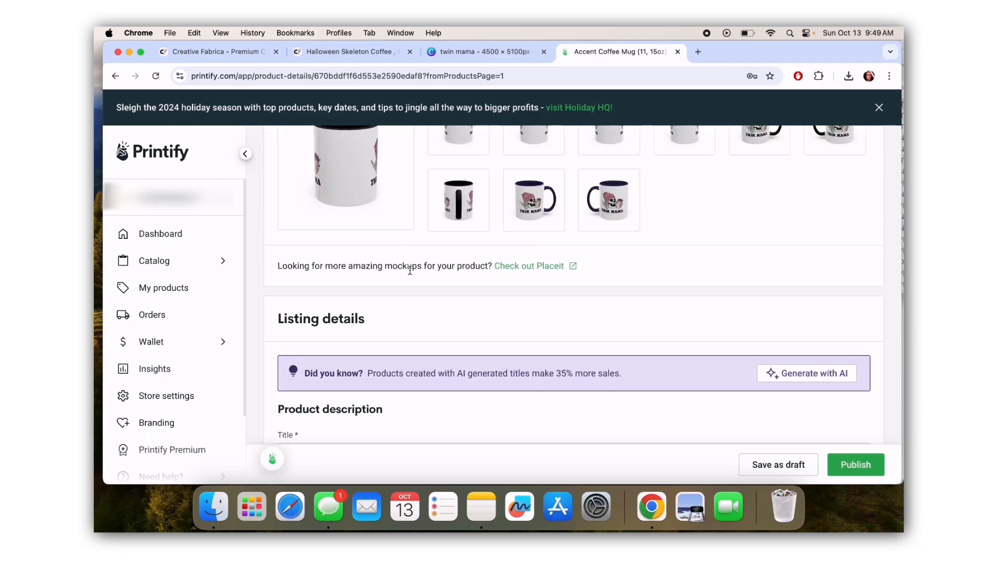
{"action": "scroll", "coordinate": [410, 270], "scroll_direction": "down", "scroll_amount": 5}
{"action": "left_click", "coordinate": [412, 316]}
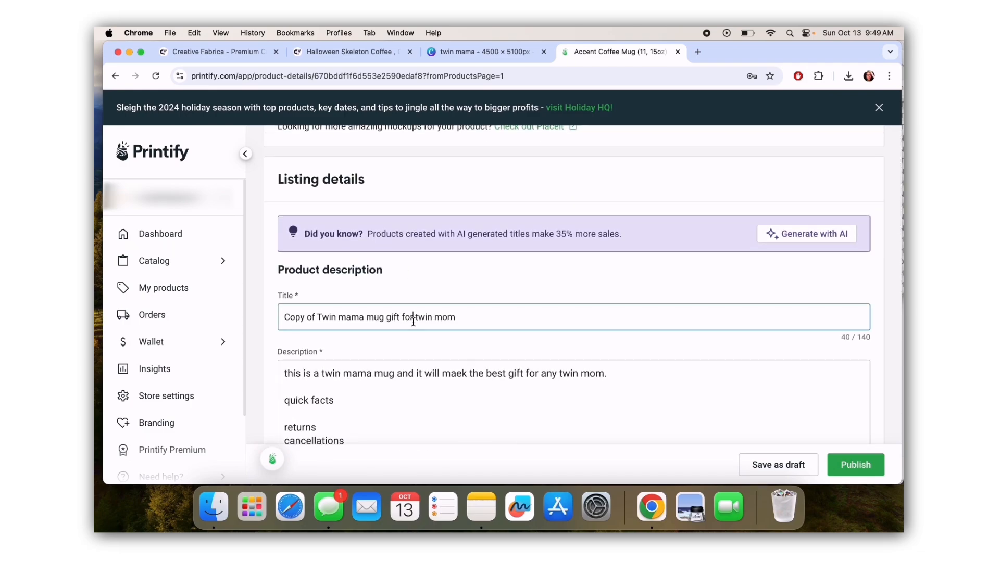
{"action": "left_click_drag", "start_coordinate": [413, 316], "coordinate": [402, 314]}
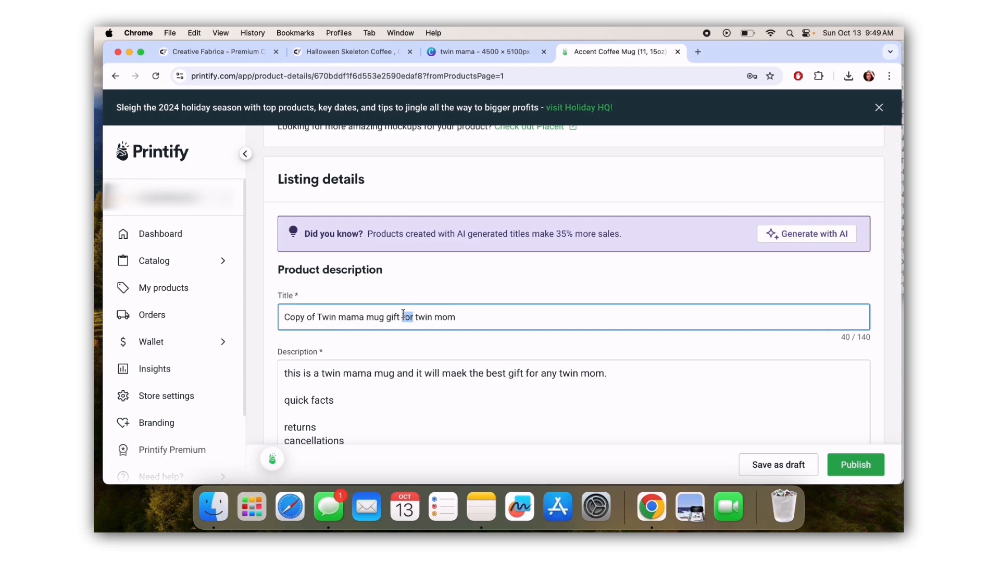
{"action": "scroll", "coordinate": [403, 314], "scroll_direction": "down", "scroll_amount": 3}
{"action": "left_click_drag", "start_coordinate": [402, 291], "coordinate": [349, 291]}
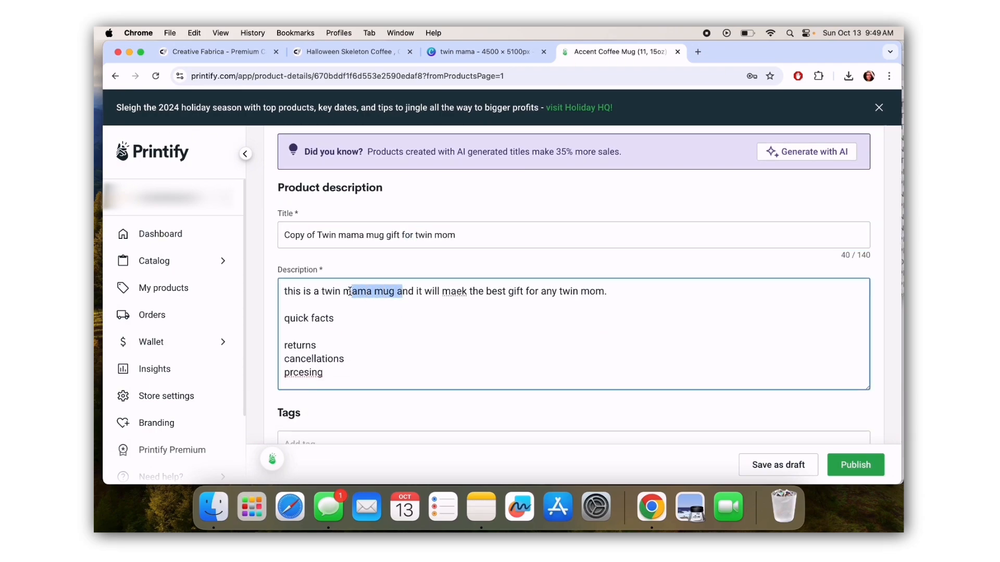
{"action": "left_click_drag", "start_coordinate": [333, 373], "coordinate": [285, 303]}
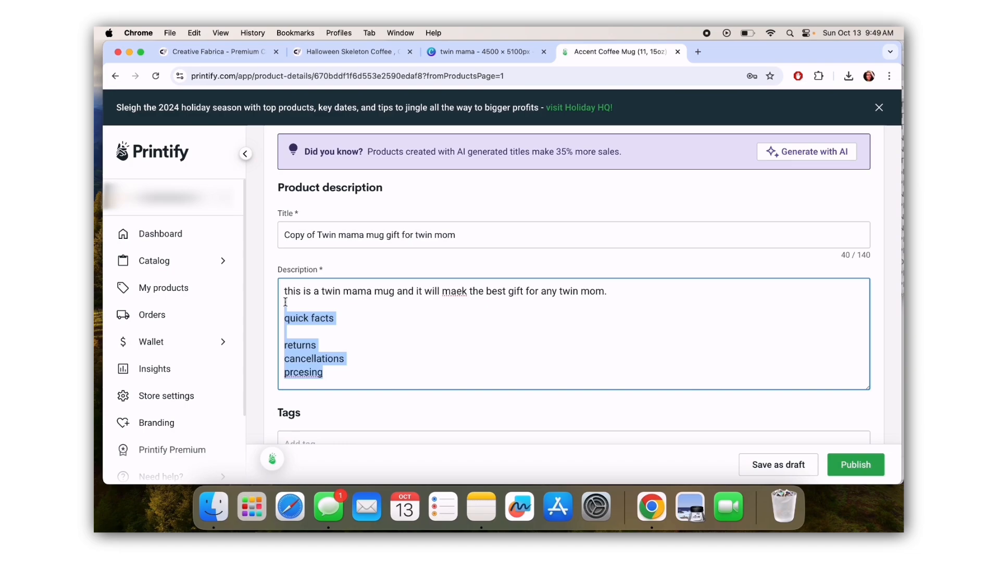
Open the copied mug's design for editing and delete both twin mama 1.png images from the print area.
{"action": "scroll", "coordinate": [572, 292], "scroll_direction": "up", "scroll_amount": 10}
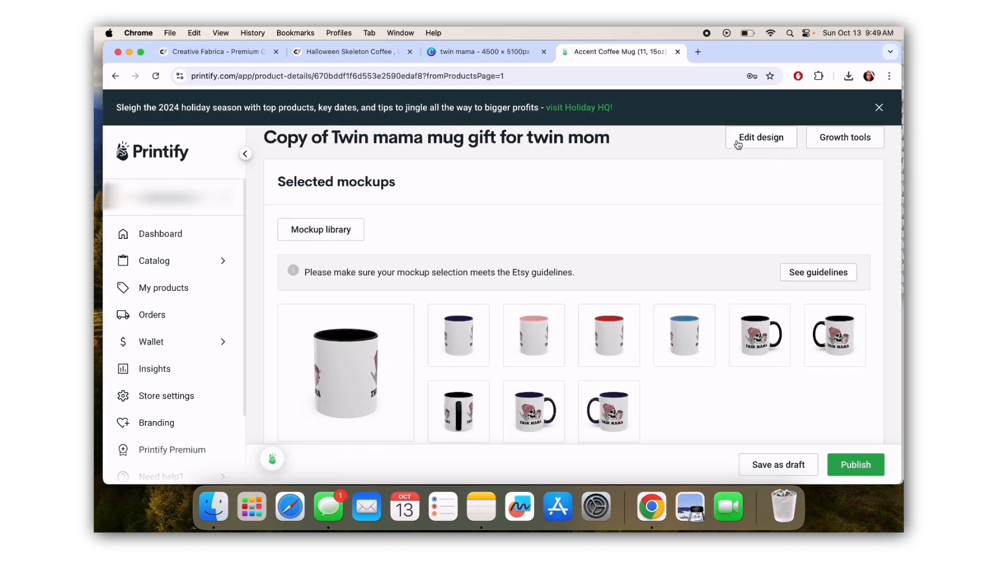
{"action": "left_click", "coordinate": [749, 140]}
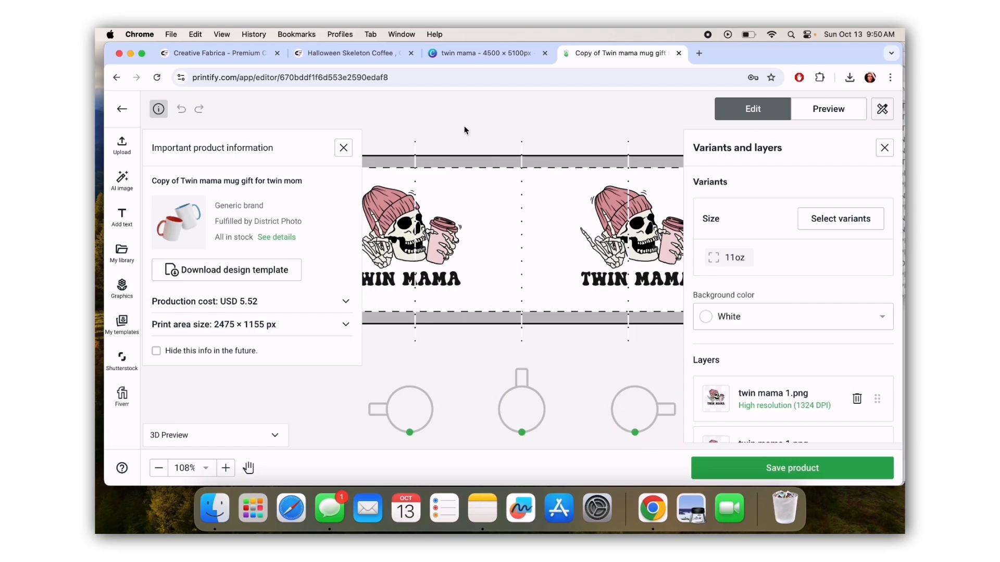
{"action": "left_click", "coordinate": [343, 147]}
{"action": "left_click", "coordinate": [406, 225]}
{"action": "key", "text": "Delete"}
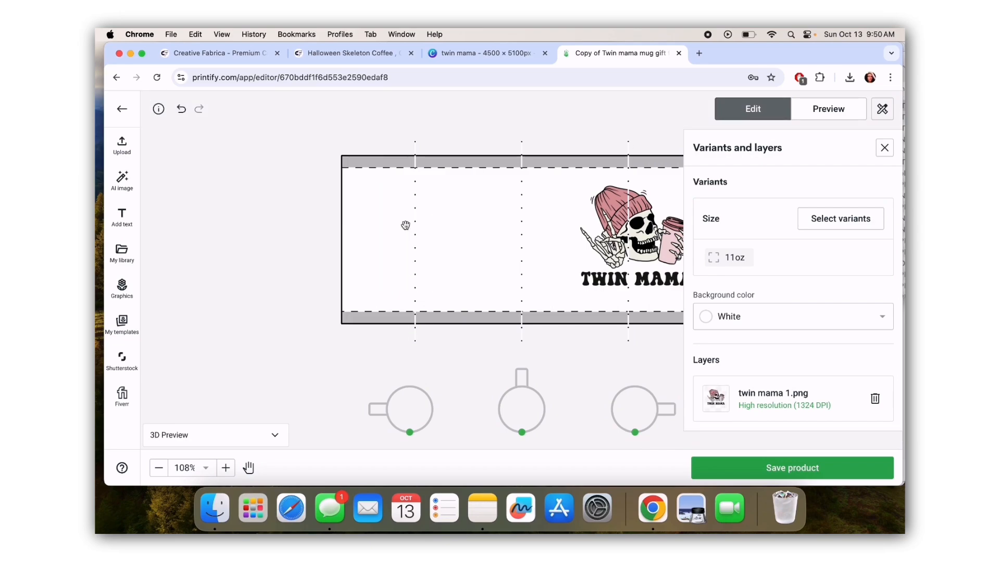
{"action": "left_click", "coordinate": [628, 259]}
{"action": "key", "text": "Delete"}
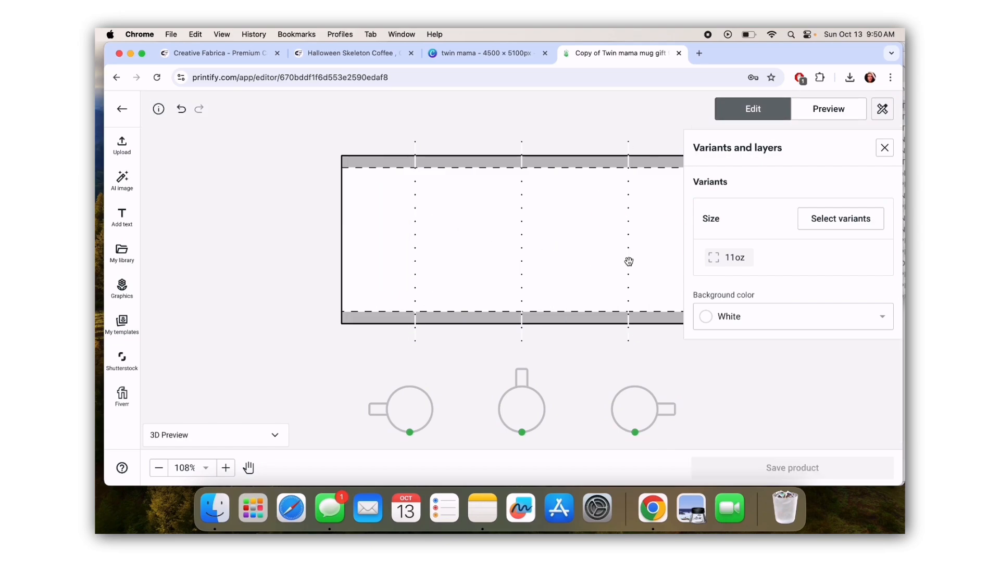
Add the twin mama.png bow skeleton design from the library and place it in the left part of the mug's print area.
{"action": "left_click", "coordinate": [138, 259]}
{"action": "left_click", "coordinate": [180, 286]}
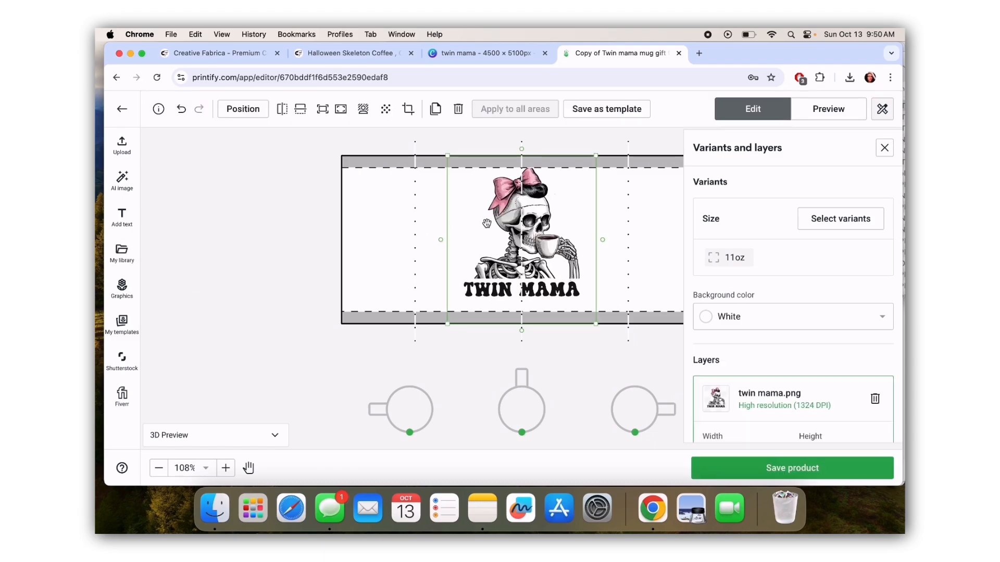
{"action": "left_click_drag", "start_coordinate": [486, 224], "coordinate": [378, 230]}
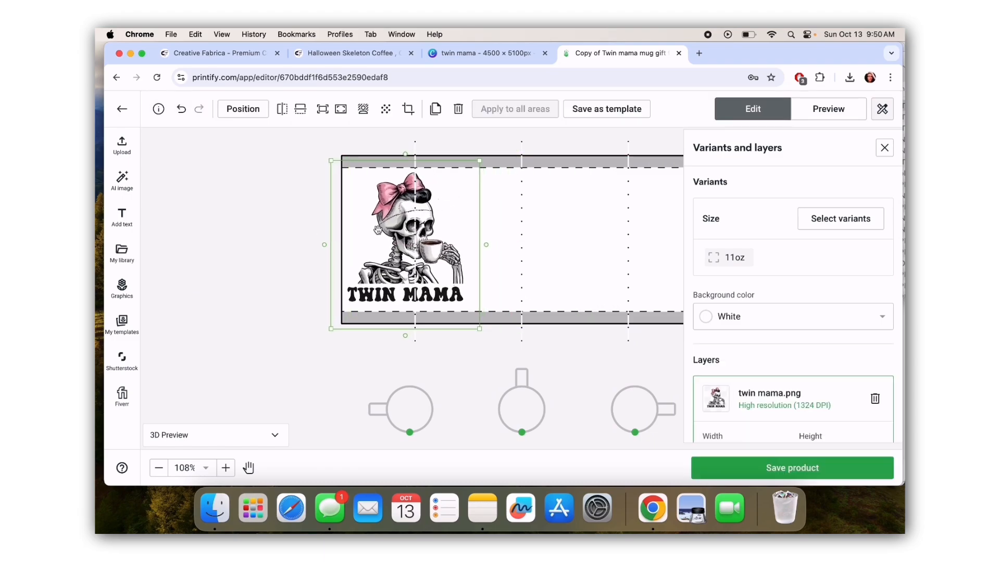
Duplicate the bow skeleton design and place the copy level with the original in the right part of the print area.
{"action": "left_click", "coordinate": [435, 109]}
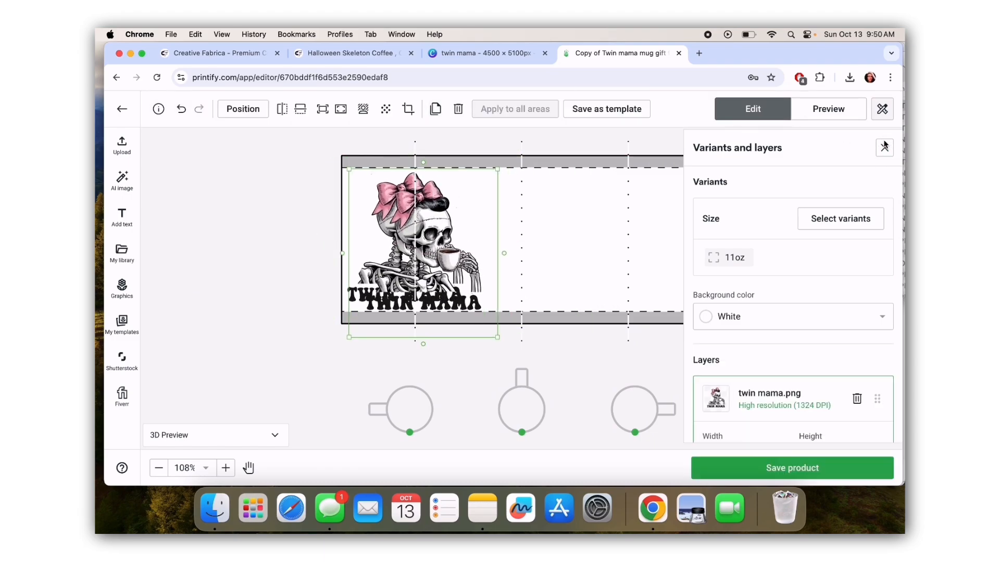
{"action": "left_click", "coordinate": [884, 146]}
{"action": "left_click_drag", "start_coordinate": [467, 240], "coordinate": [667, 236]}
{"action": "left_click_drag", "start_coordinate": [672, 235], "coordinate": [675, 235]}
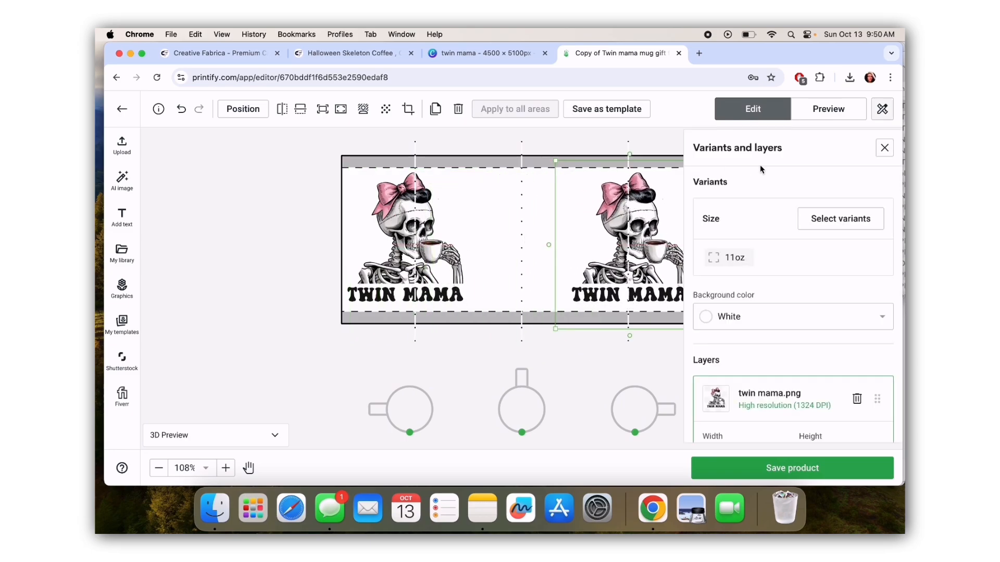
{"action": "left_click", "coordinate": [884, 148]}
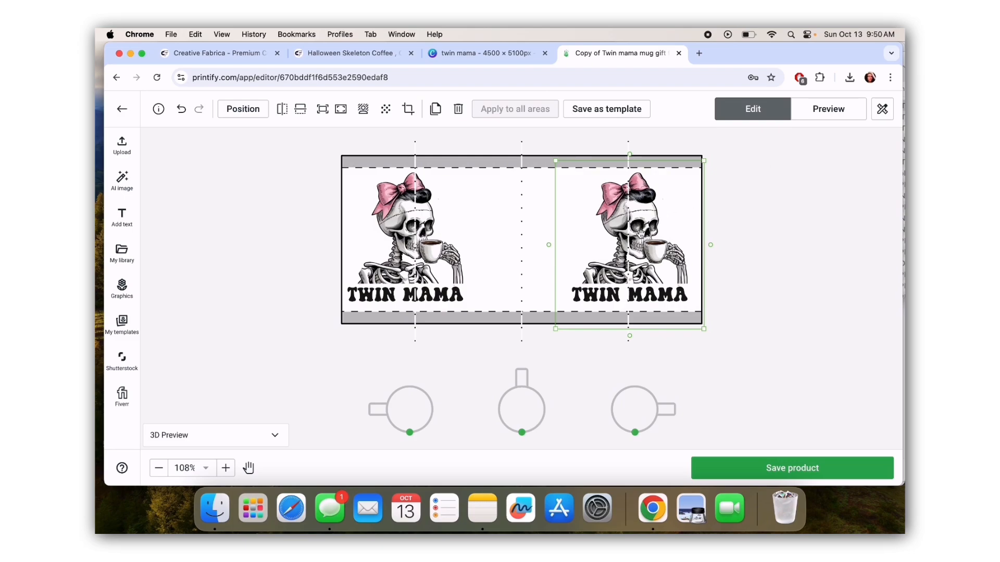
{"action": "left_click_drag", "start_coordinate": [642, 235], "coordinate": [646, 235]}
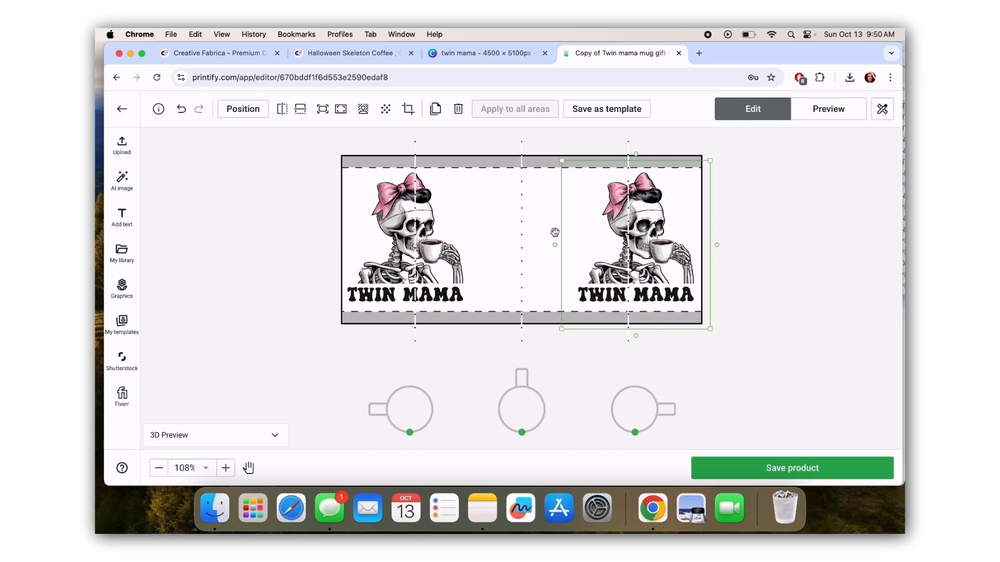
Preview the mug in pink from the left and right views, and save the product's new design.
{"action": "left_click", "coordinate": [823, 112]}
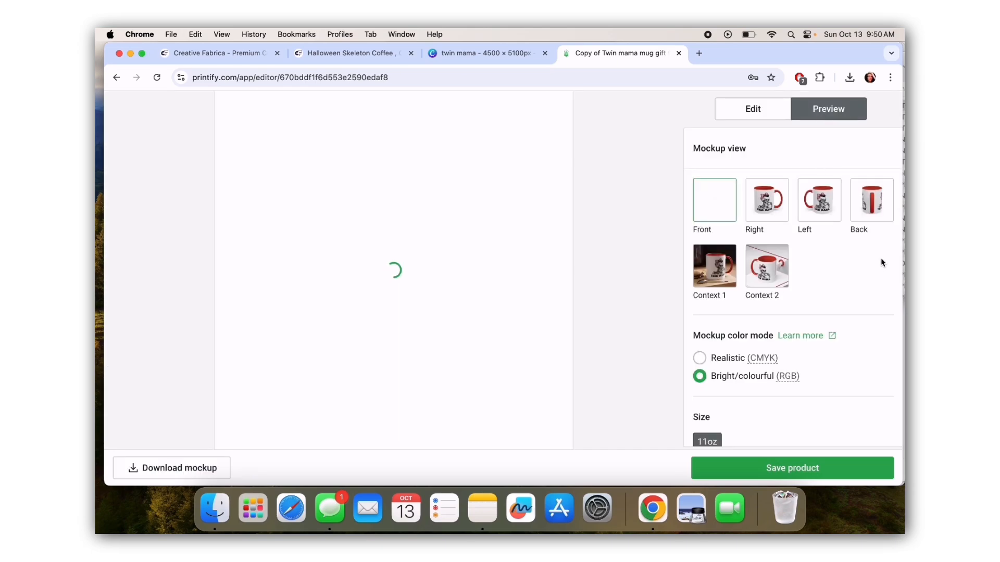
{"action": "scroll", "coordinate": [871, 286], "scroll_direction": "down", "scroll_amount": 5}
{"action": "left_click", "coordinate": [801, 346]}
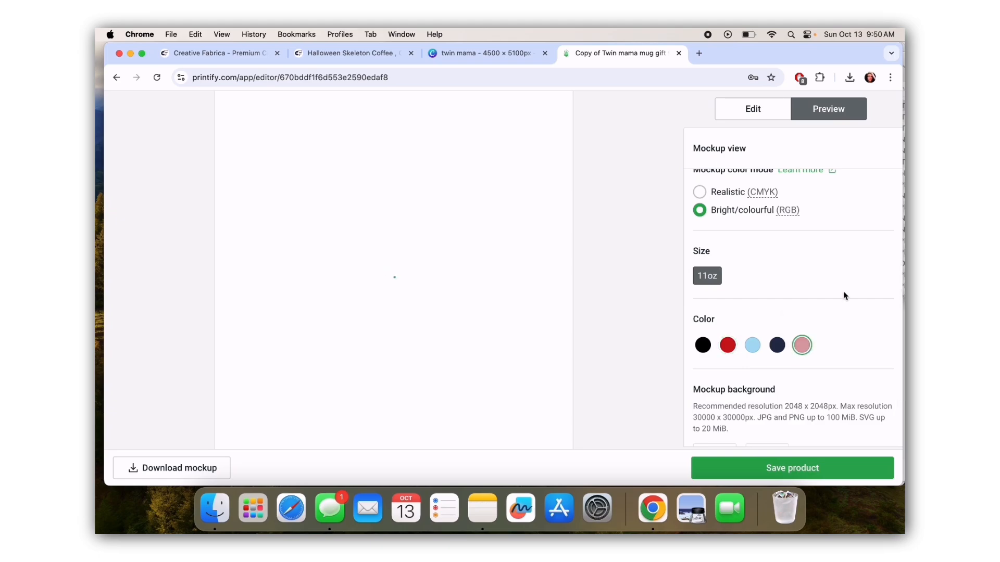
{"action": "scroll", "coordinate": [844, 292], "scroll_direction": "up", "scroll_amount": 5}
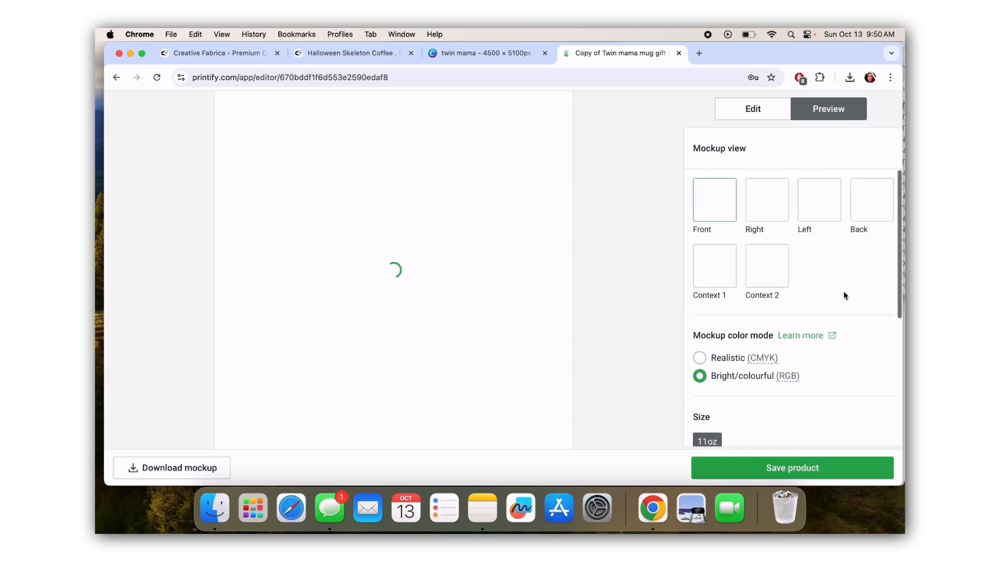
{"action": "left_click", "coordinate": [819, 214]}
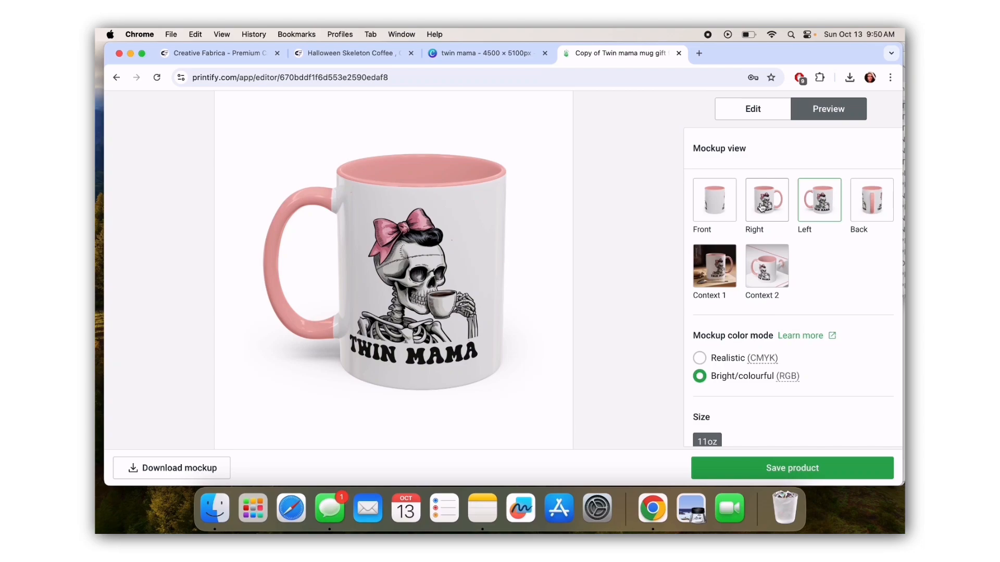
{"action": "left_click", "coordinate": [761, 207]}
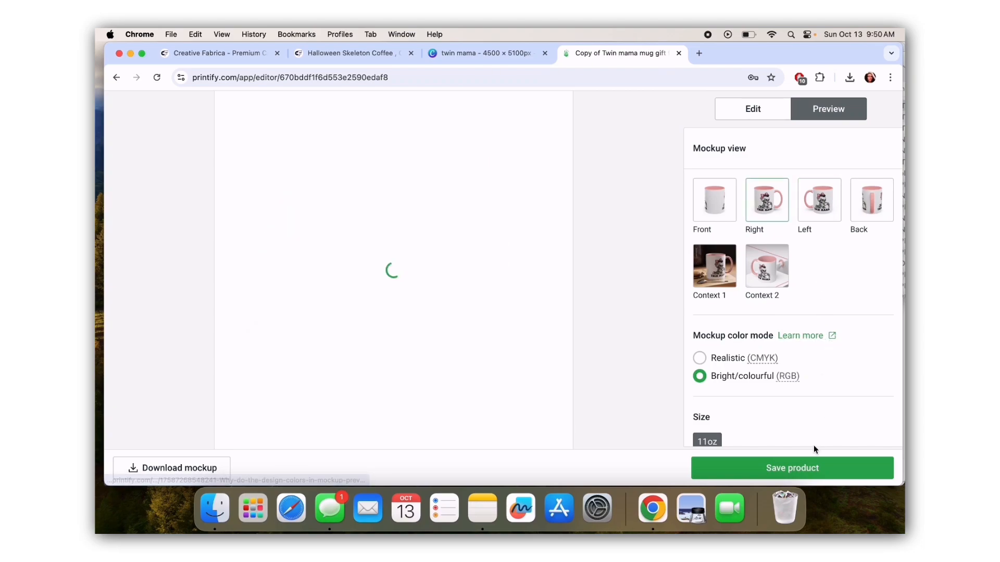
{"action": "left_click", "coordinate": [802, 467]}
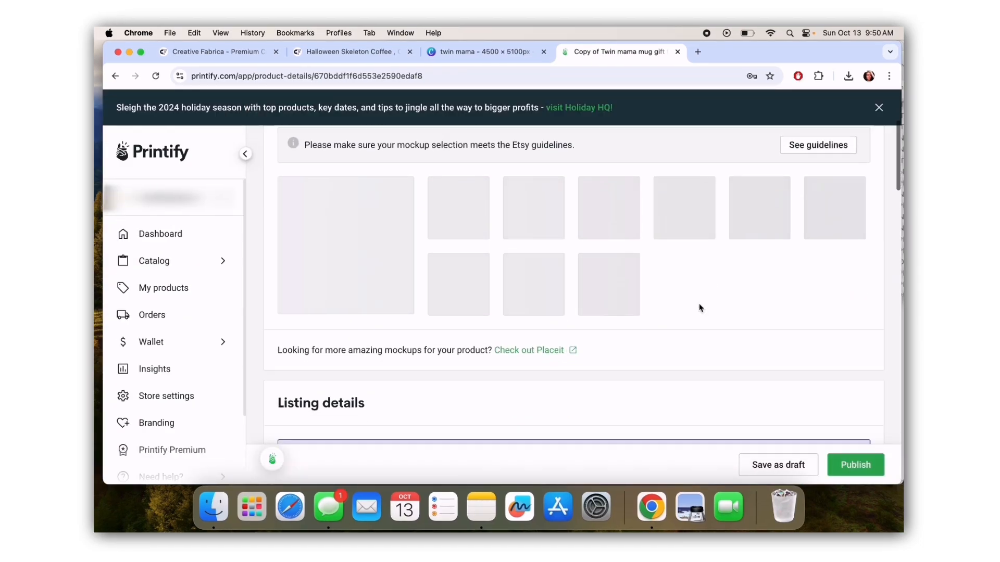
Remove "Copy of" from the listing title so it reads "Twin mama mug gift for twin mom", and save the listing as a draft.
{"action": "scroll", "coordinate": [687, 297], "scroll_direction": "down", "scroll_amount": 10}
{"action": "scroll", "coordinate": [679, 289], "scroll_direction": "up", "scroll_amount": 10}
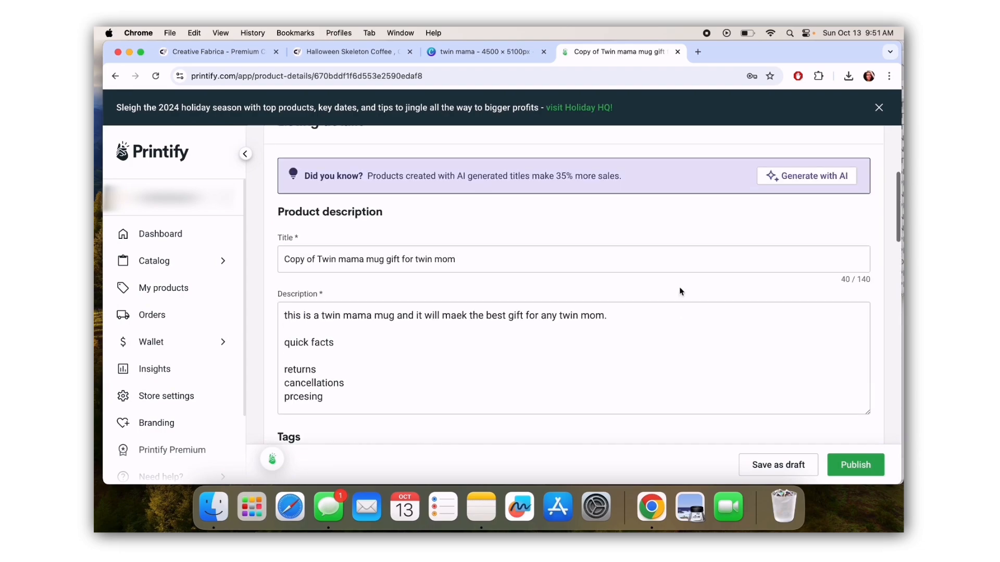
{"action": "left_click_drag", "start_coordinate": [316, 259], "coordinate": [239, 258]}
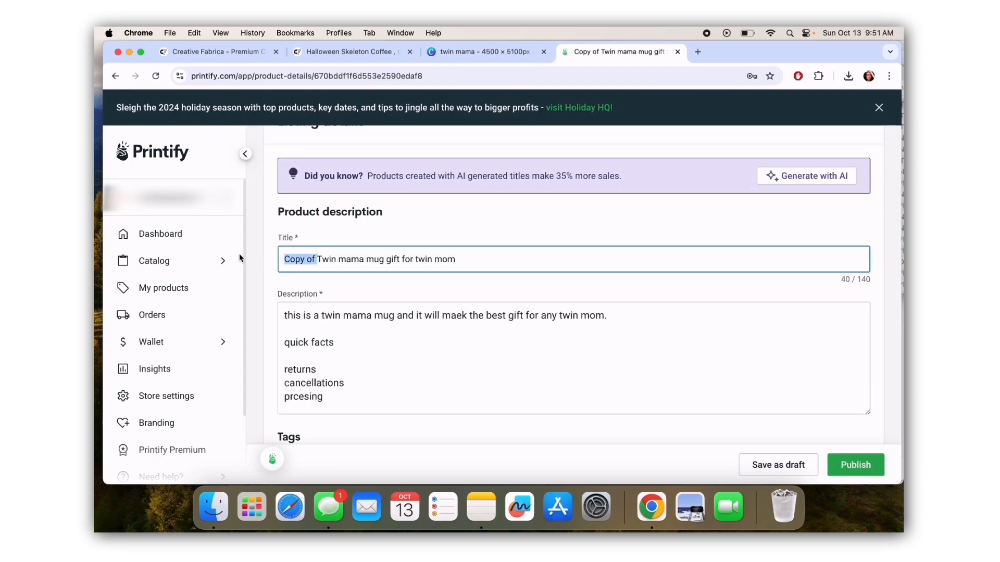
{"action": "key", "text": "BackSpace"}
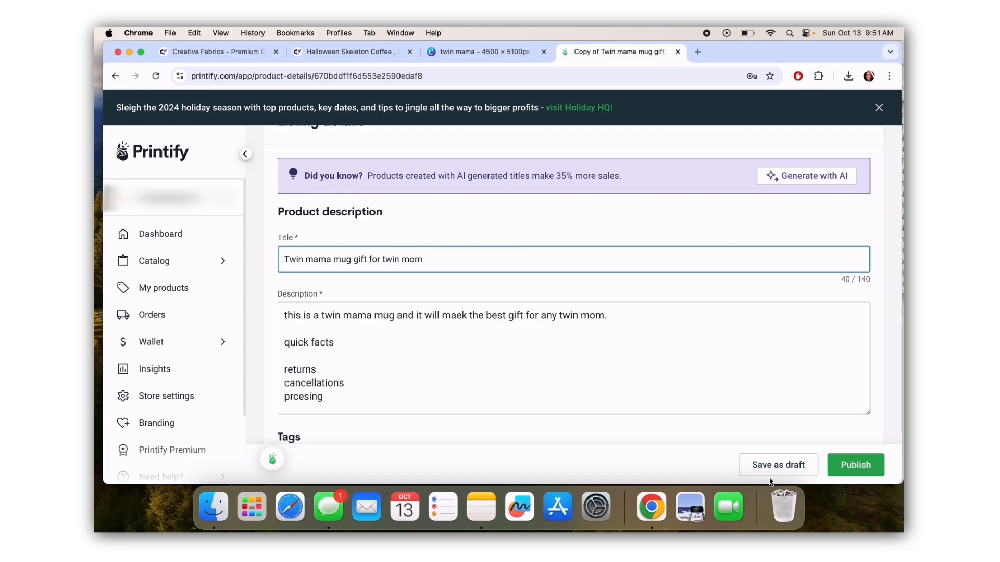
{"action": "left_click", "coordinate": [789, 465]}
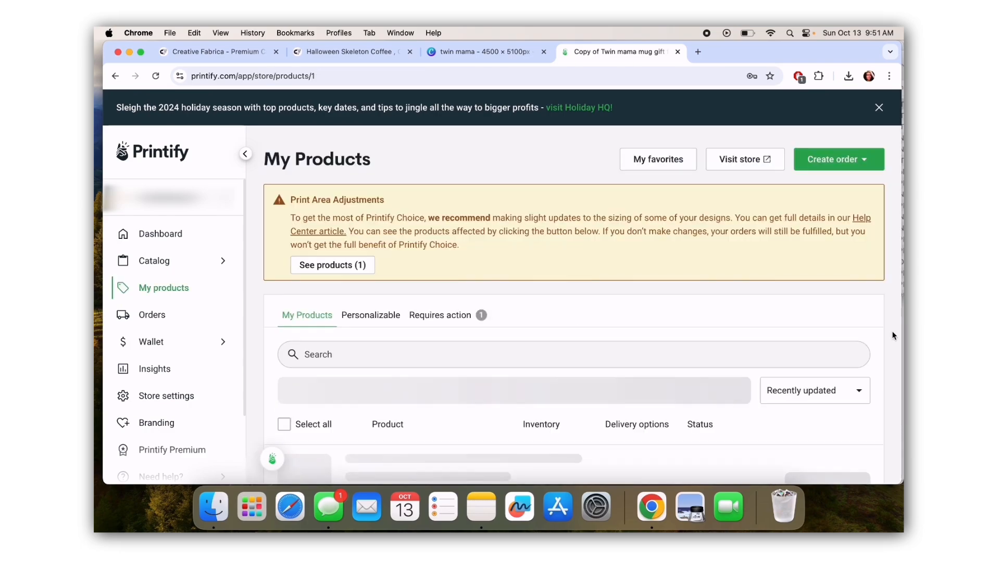